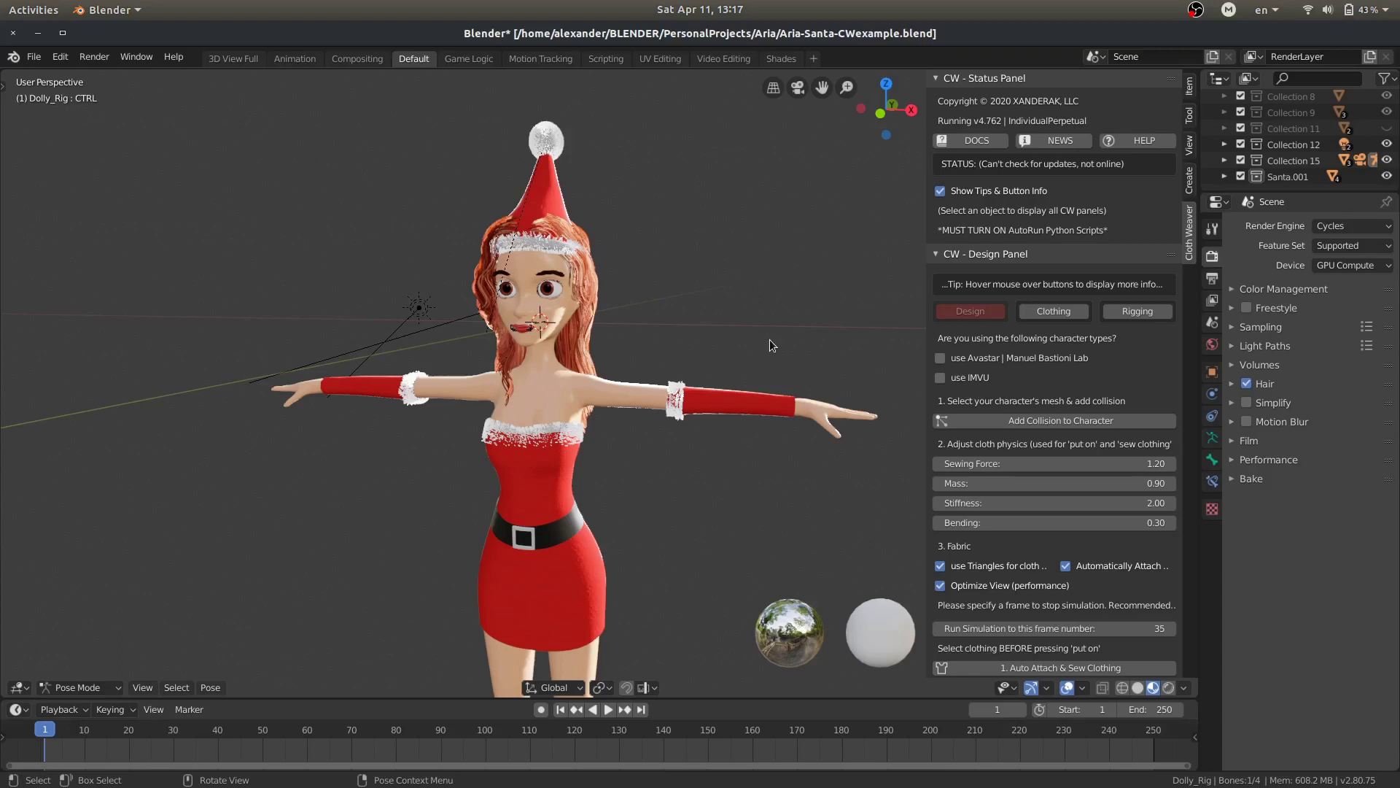
Check that Auto Run Python Scripts is enabled in the Save & Load preferences, save the preferences and close them
middle_click_drag(768, 340, 920, 213)
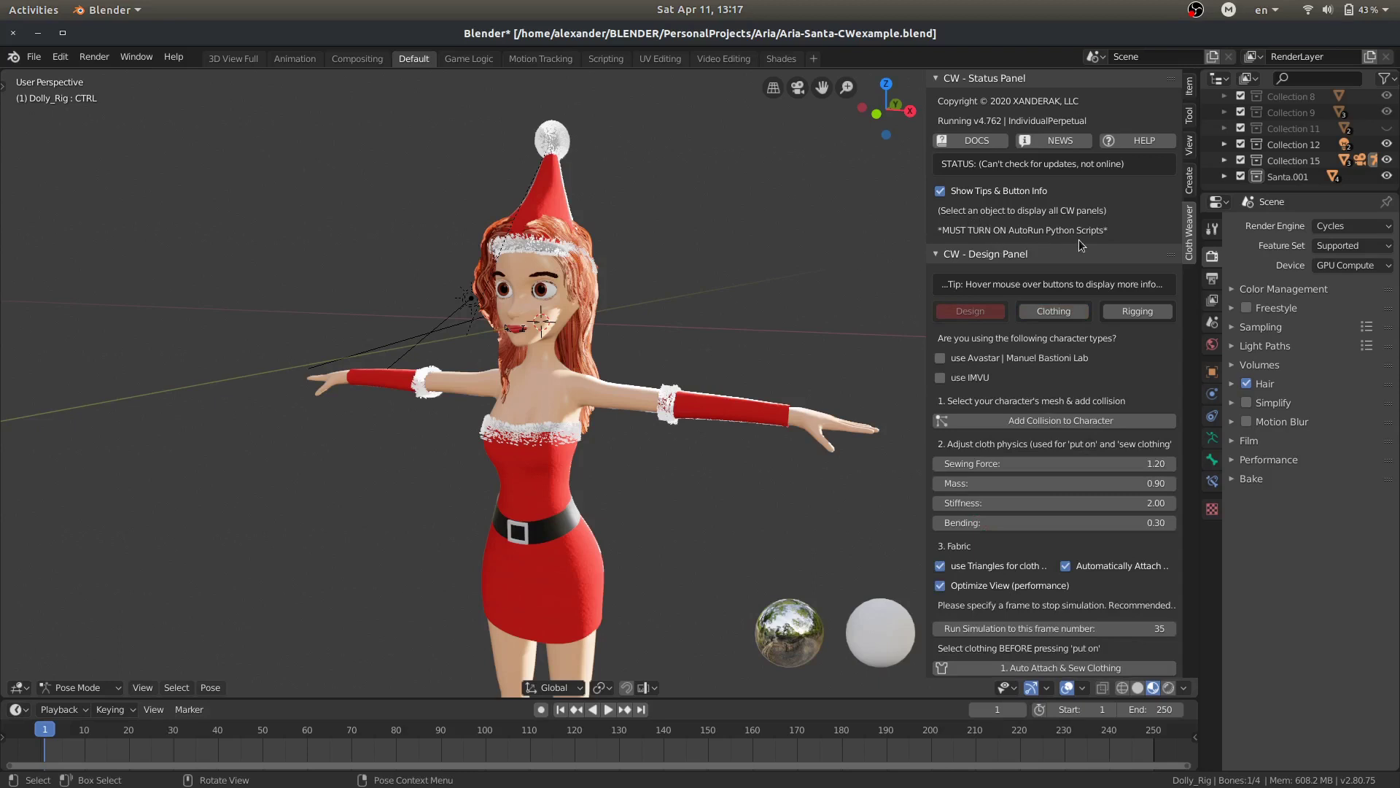
left_click(34, 57)
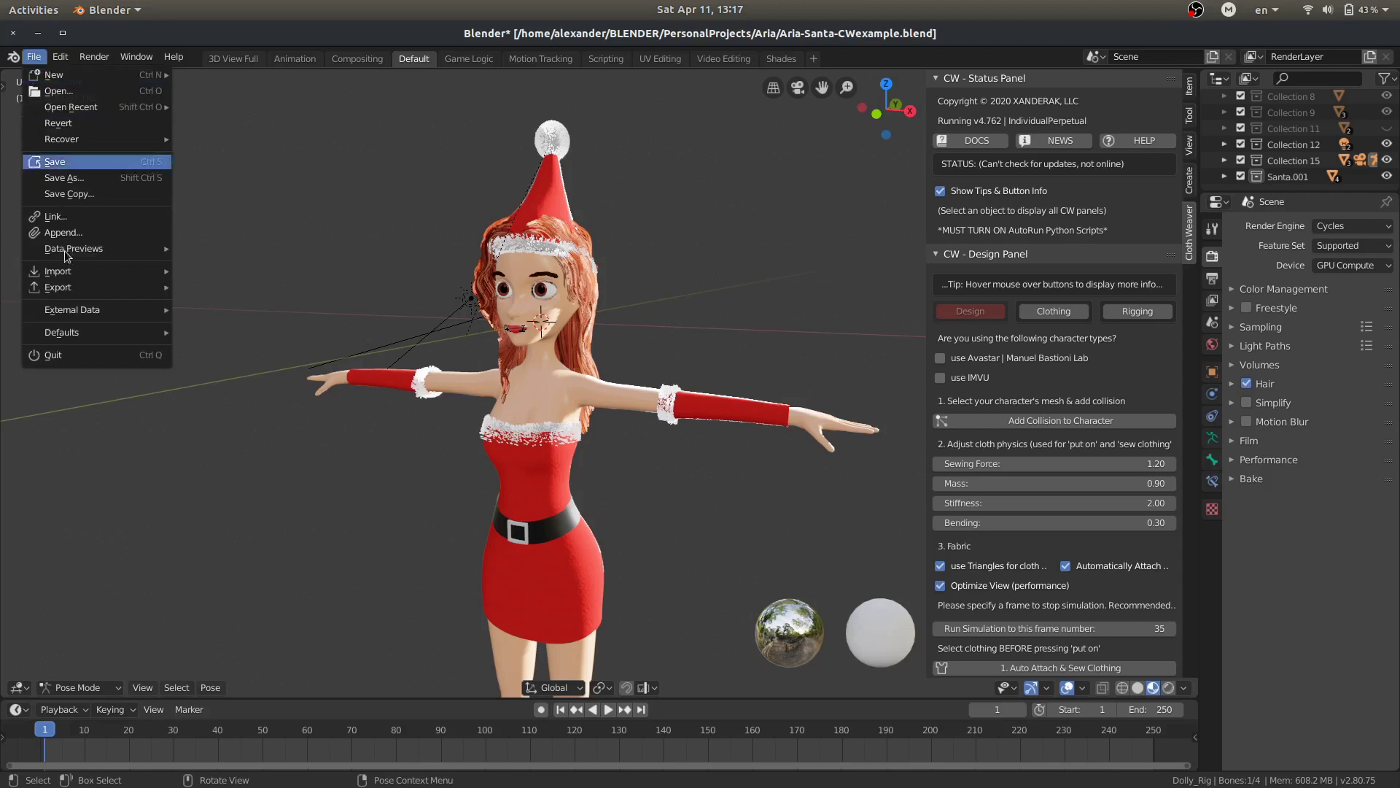
mouse_move(62, 57)
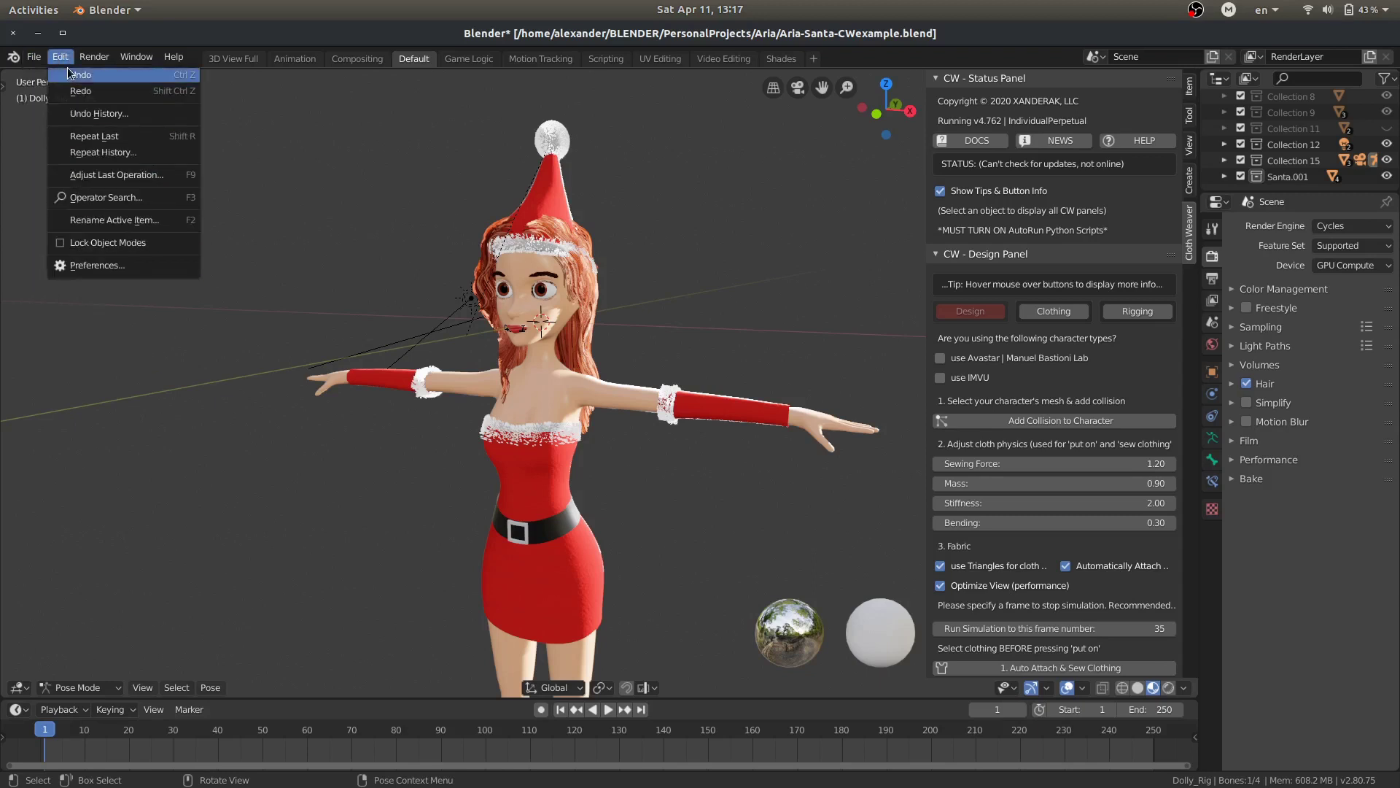
left_click(103, 263)
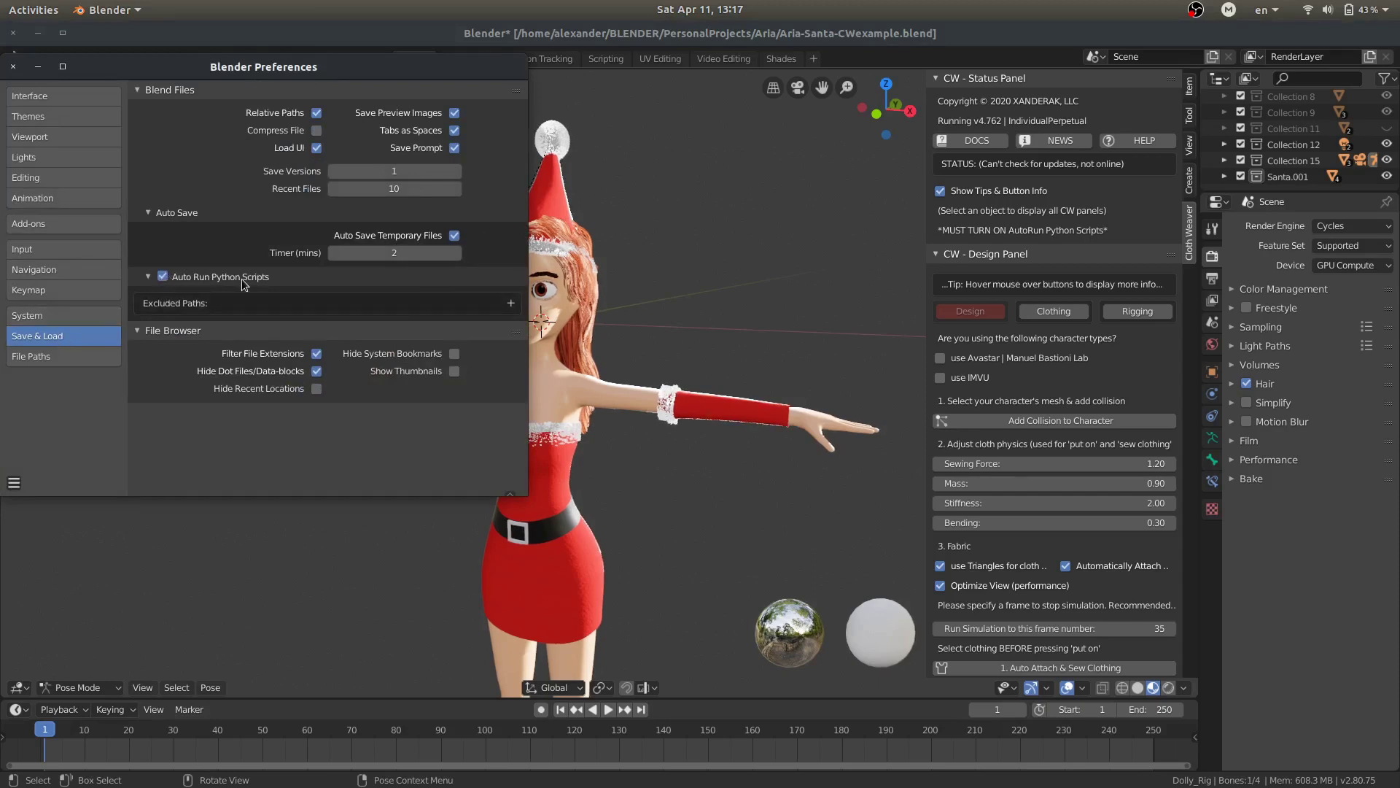
left_click(14, 482)
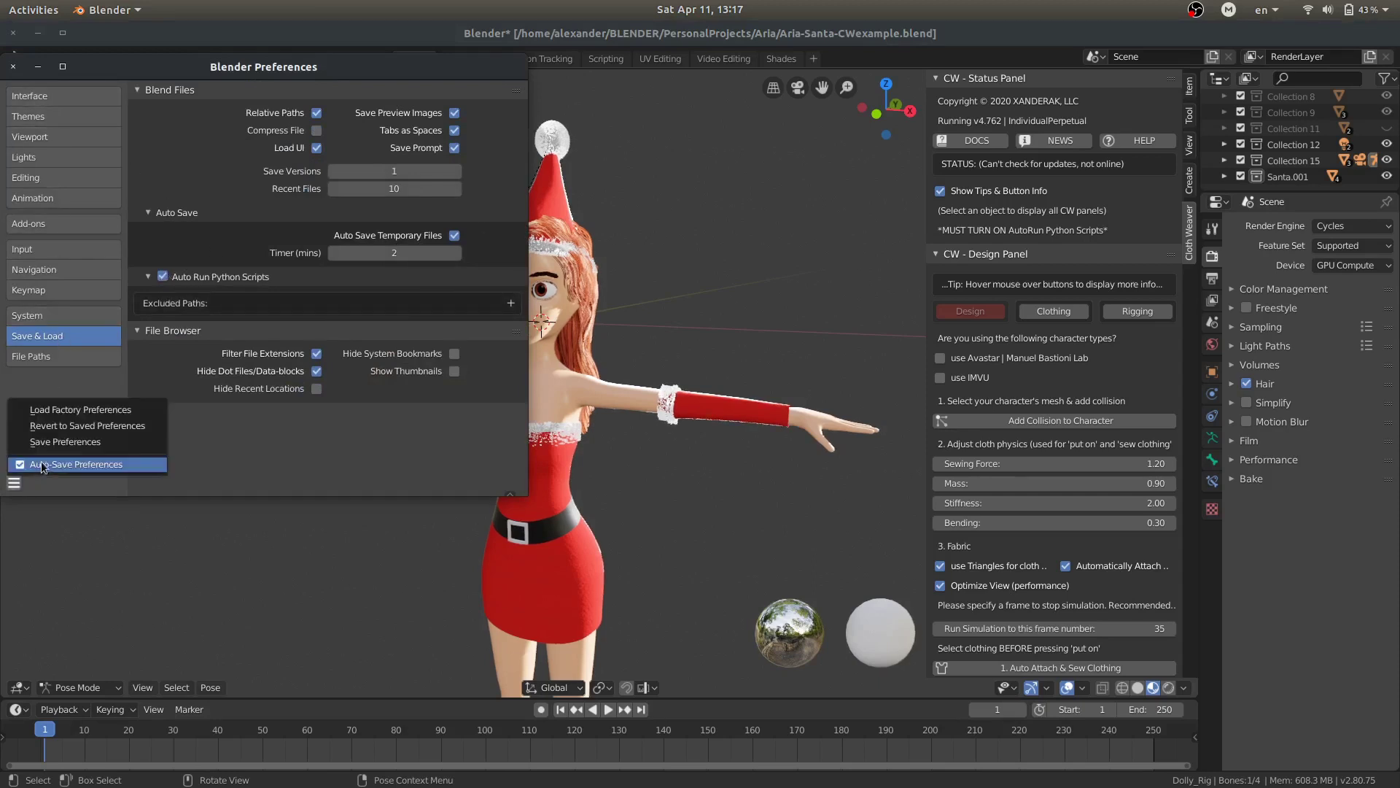
left_click(46, 441)
left_click(13, 67)
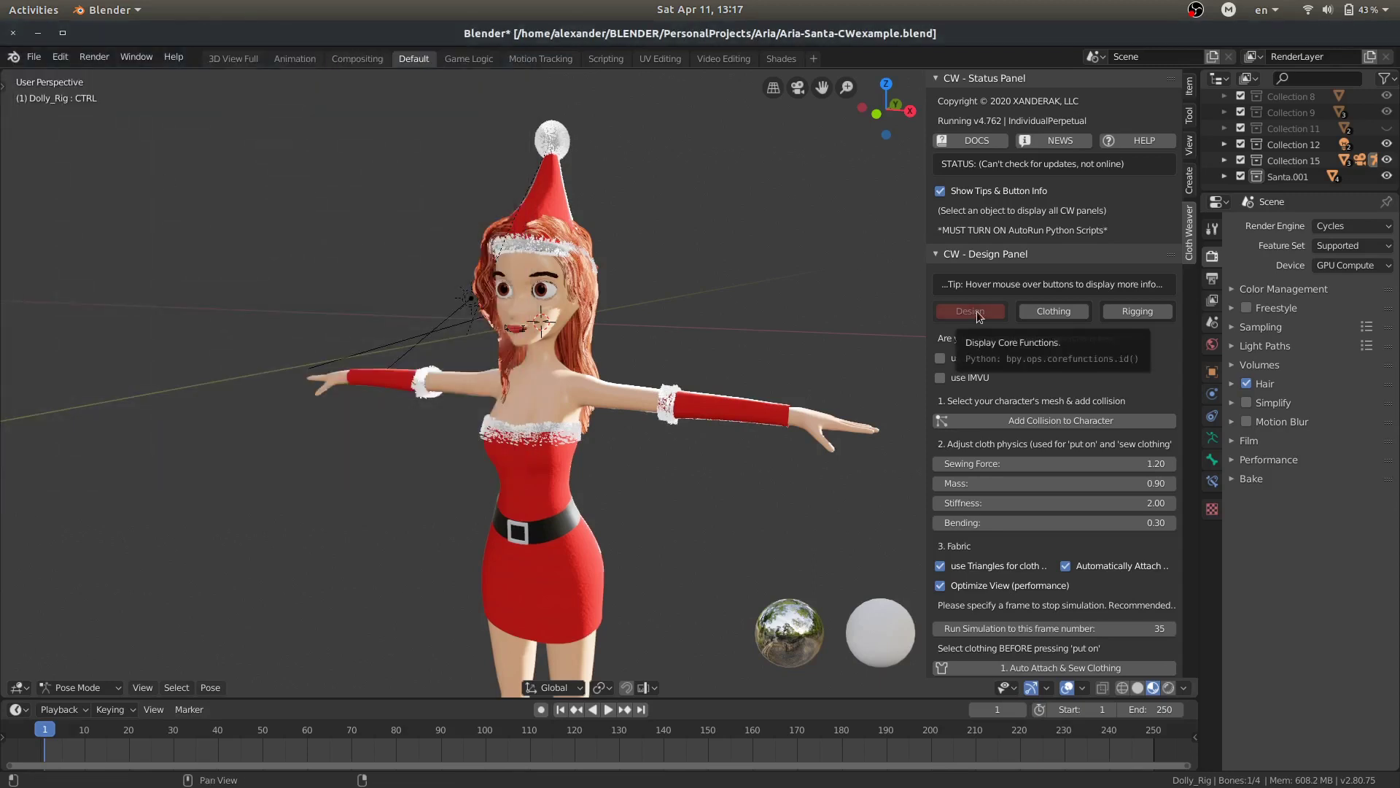
Show the clothing tools in the CW Design Panel and switch the gallery to User Templates
left_click(1049, 309)
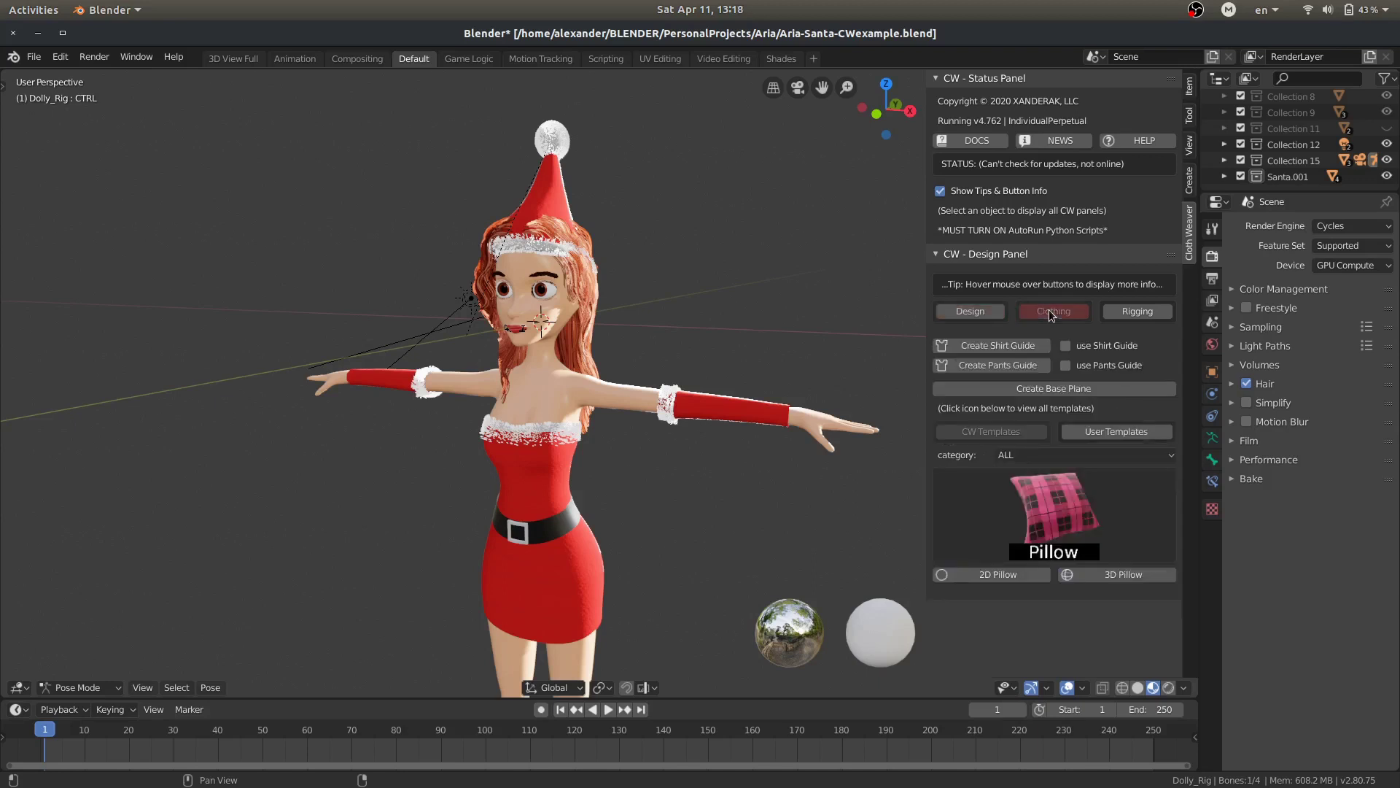
left_click(1052, 500)
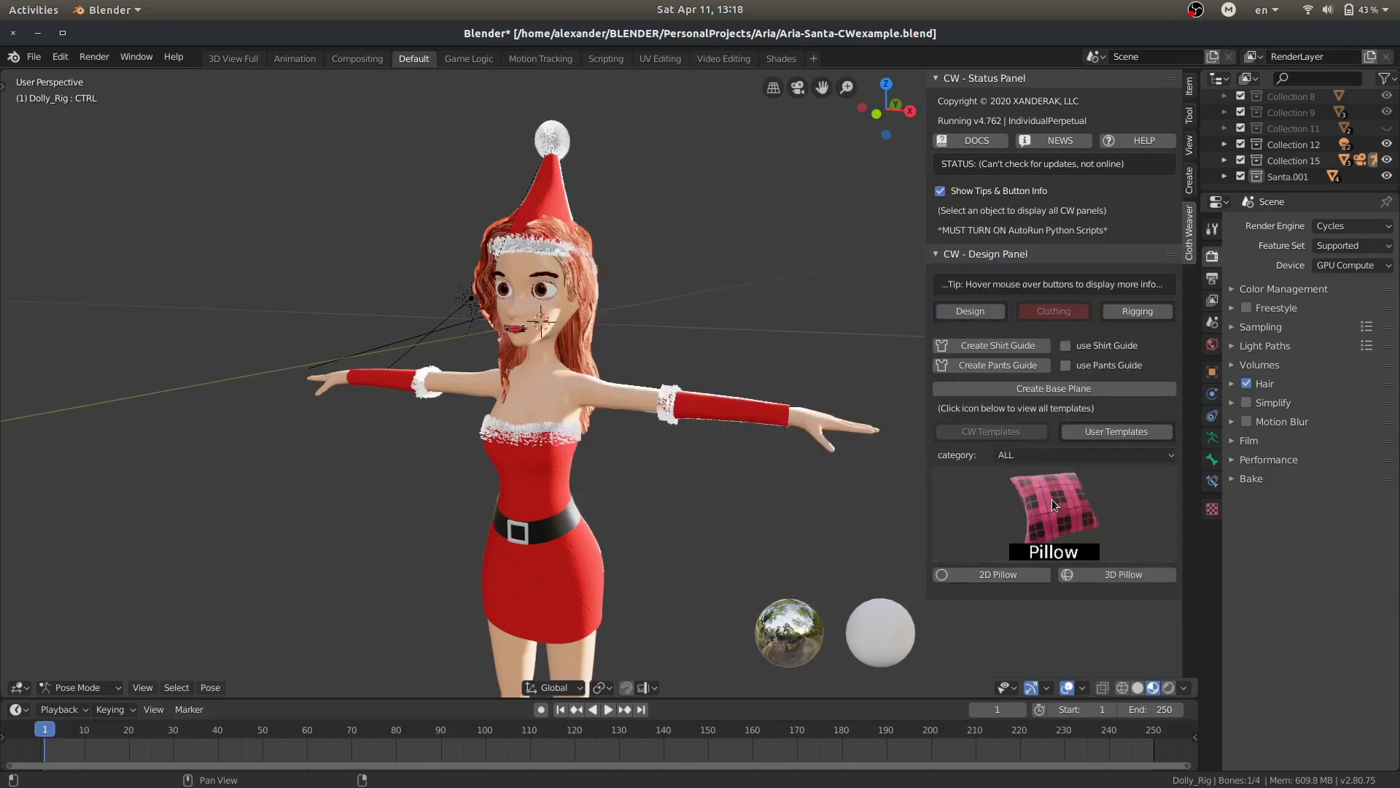
left_click(1117, 432)
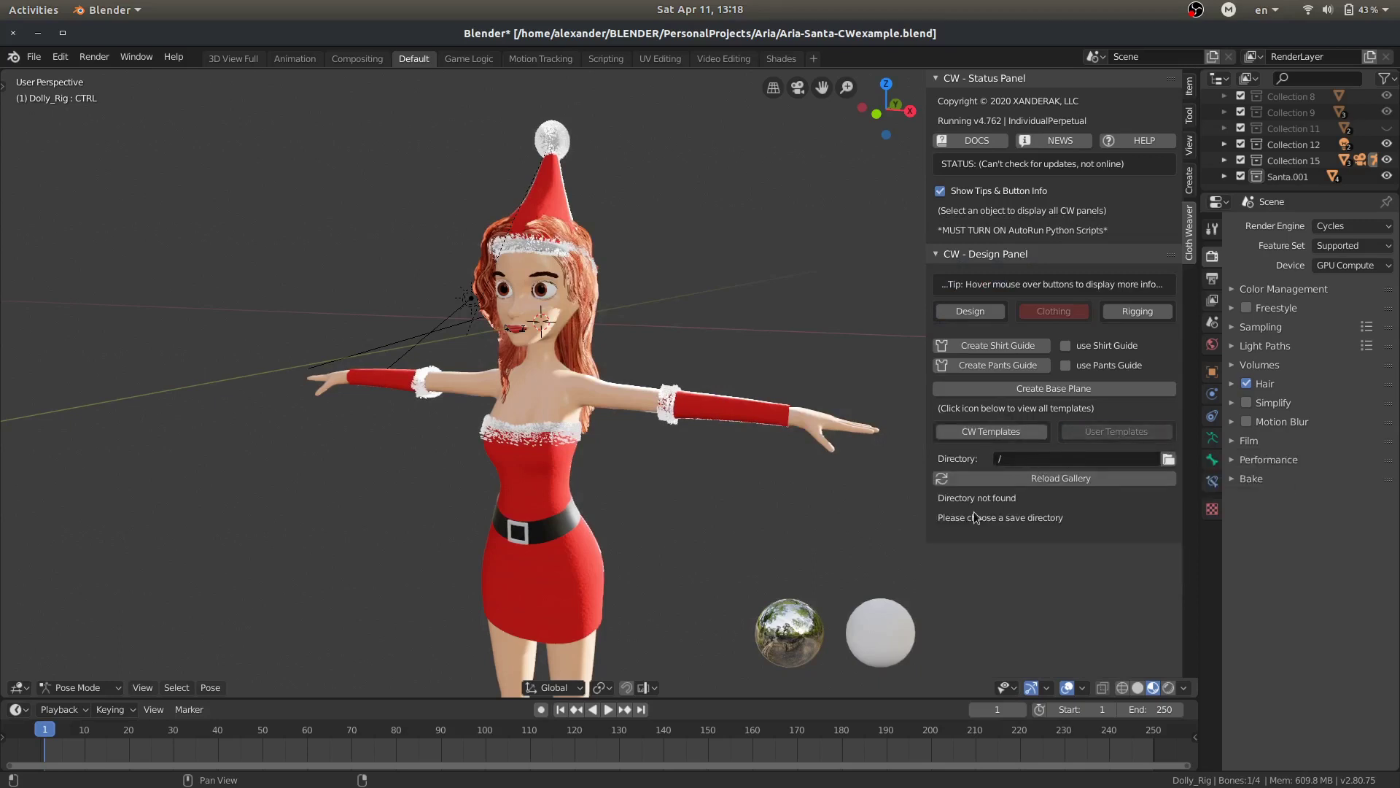
Browse for the user template directory and create a folder named myClothing inside CWtestings
left_click(1169, 459)
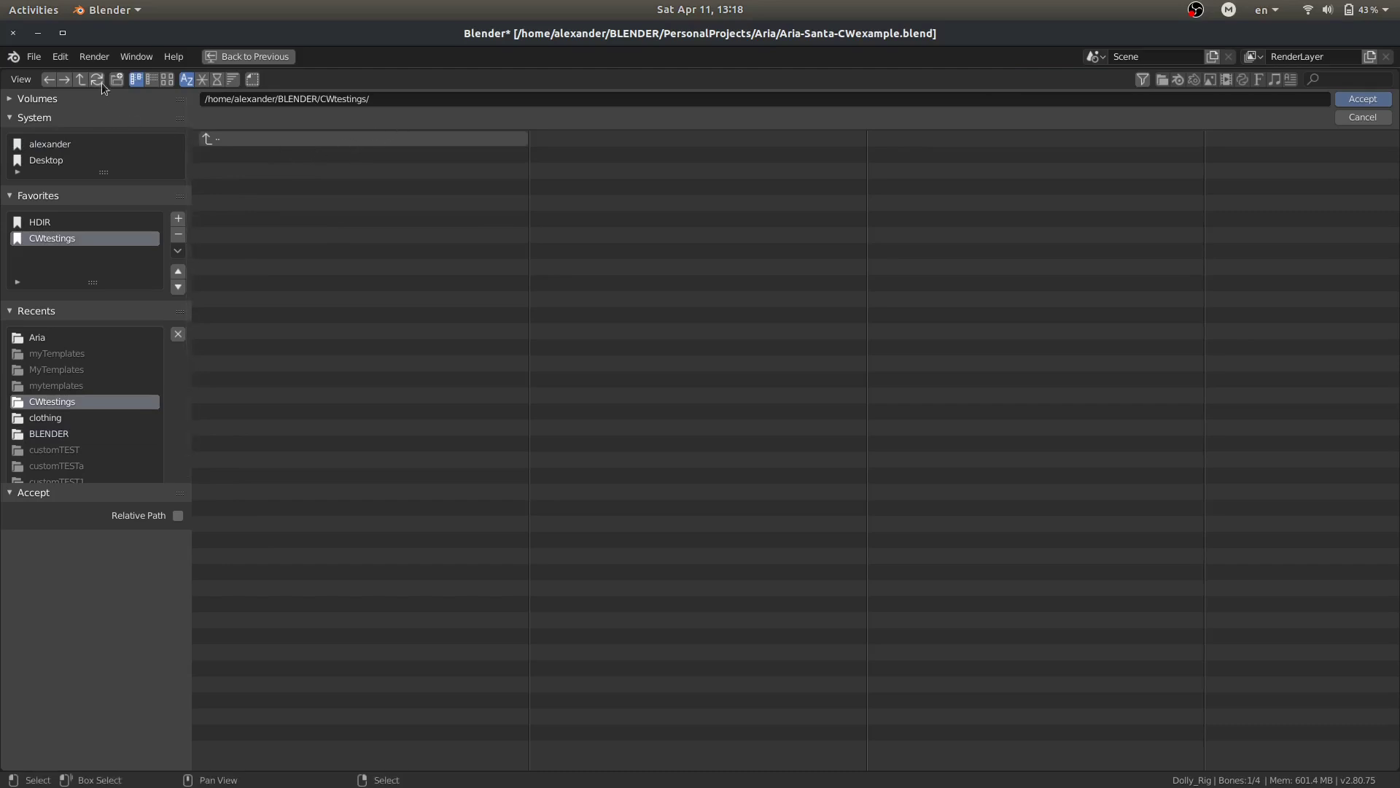
left_click(119, 80)
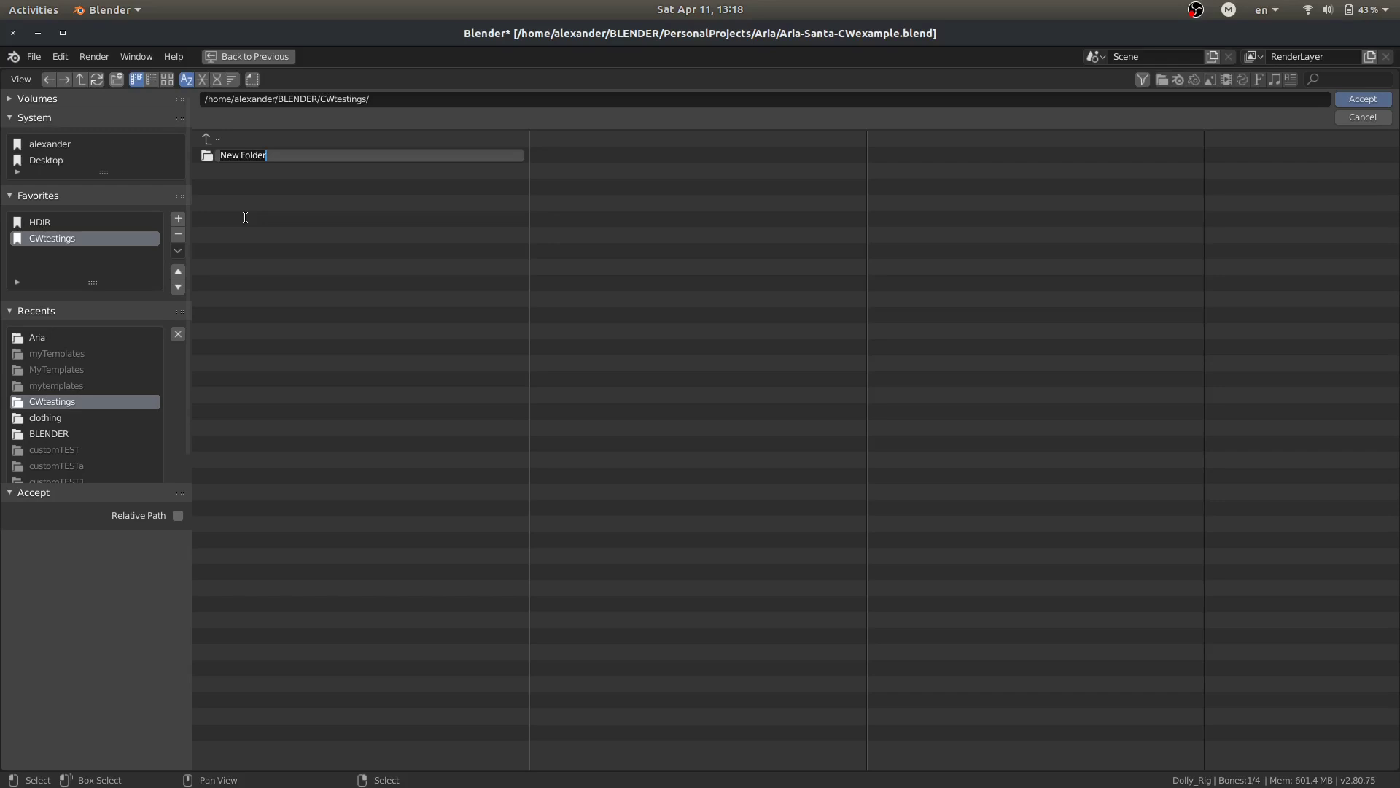
type("myT")
key("BackSpace")
type("Clothing")
key("Return")
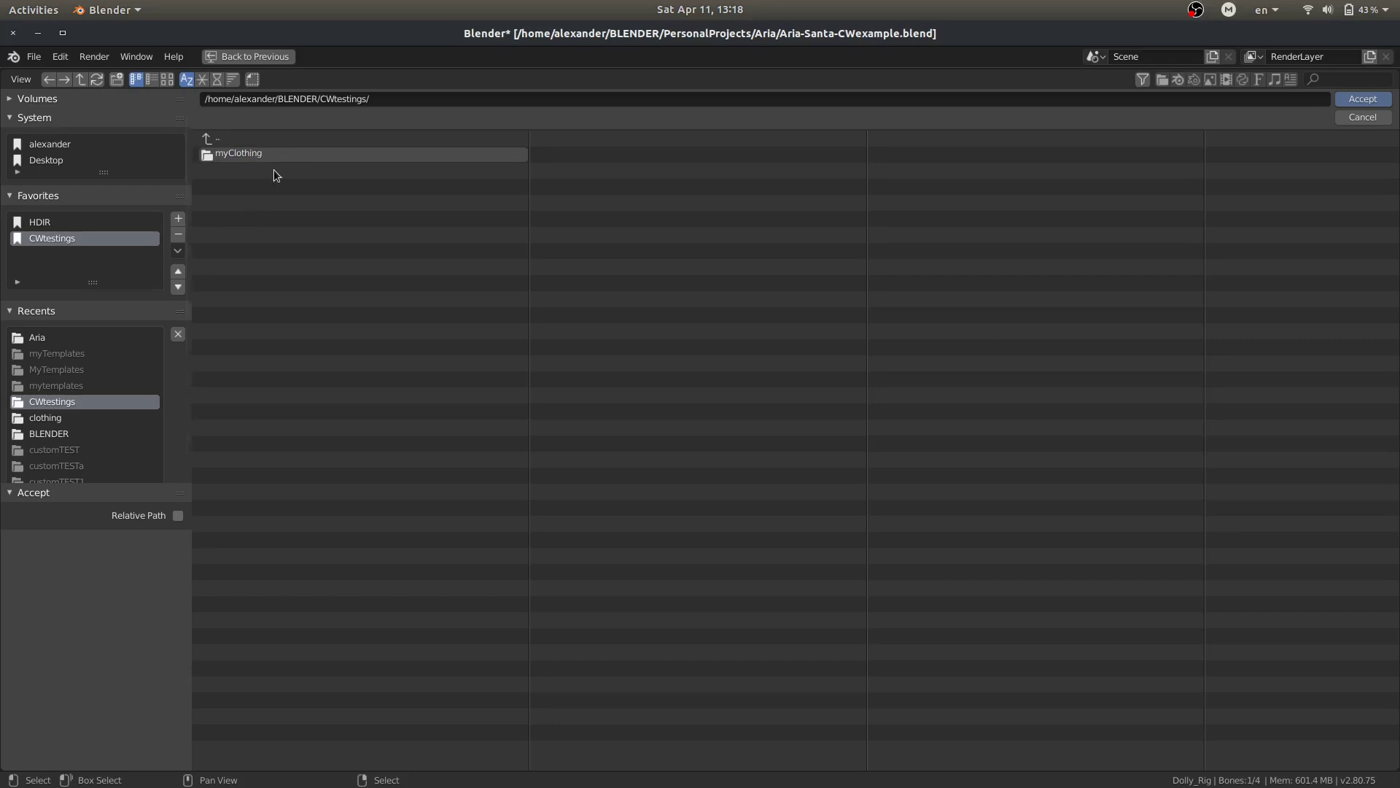
Set the myClothing folder as the user template directory and reload the gallery
double_click(258, 154)
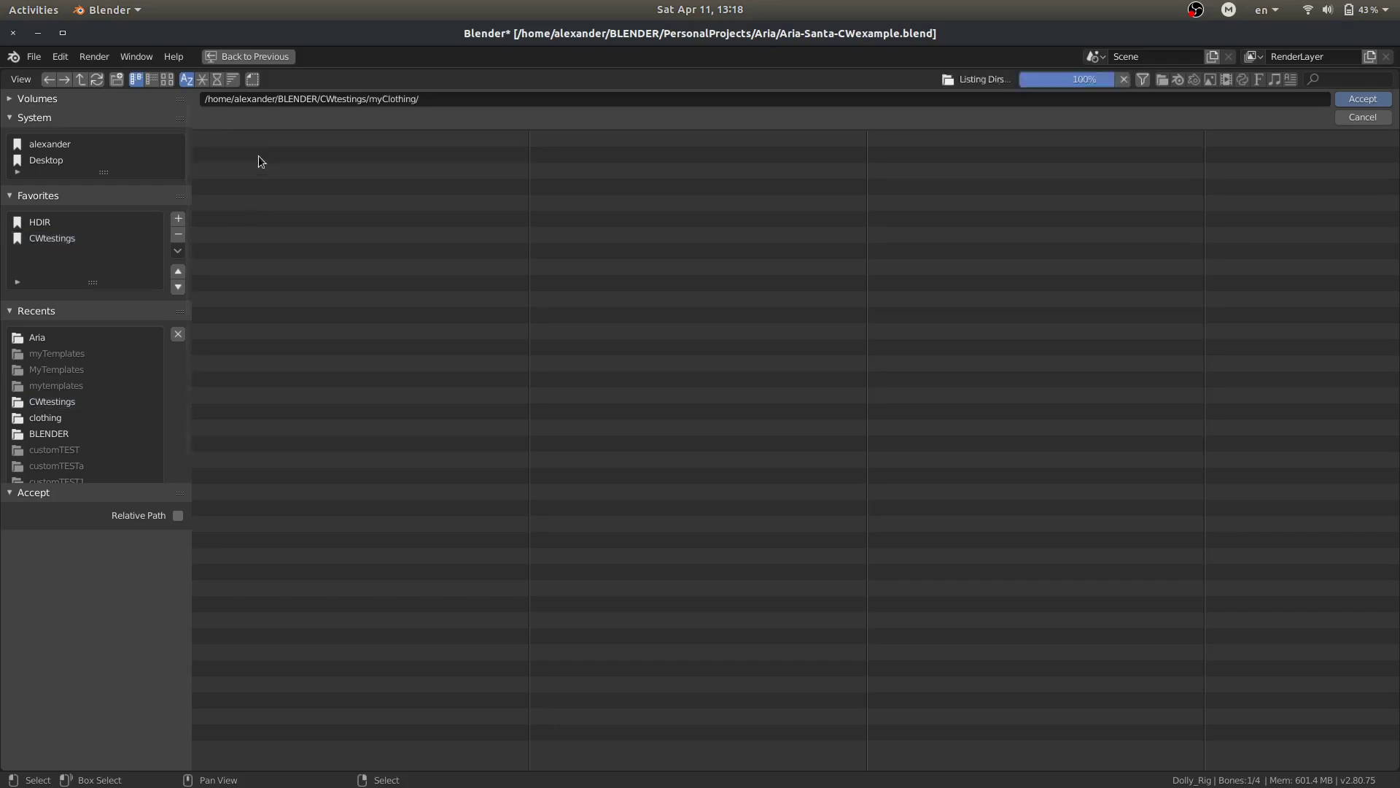
left_click(1363, 99)
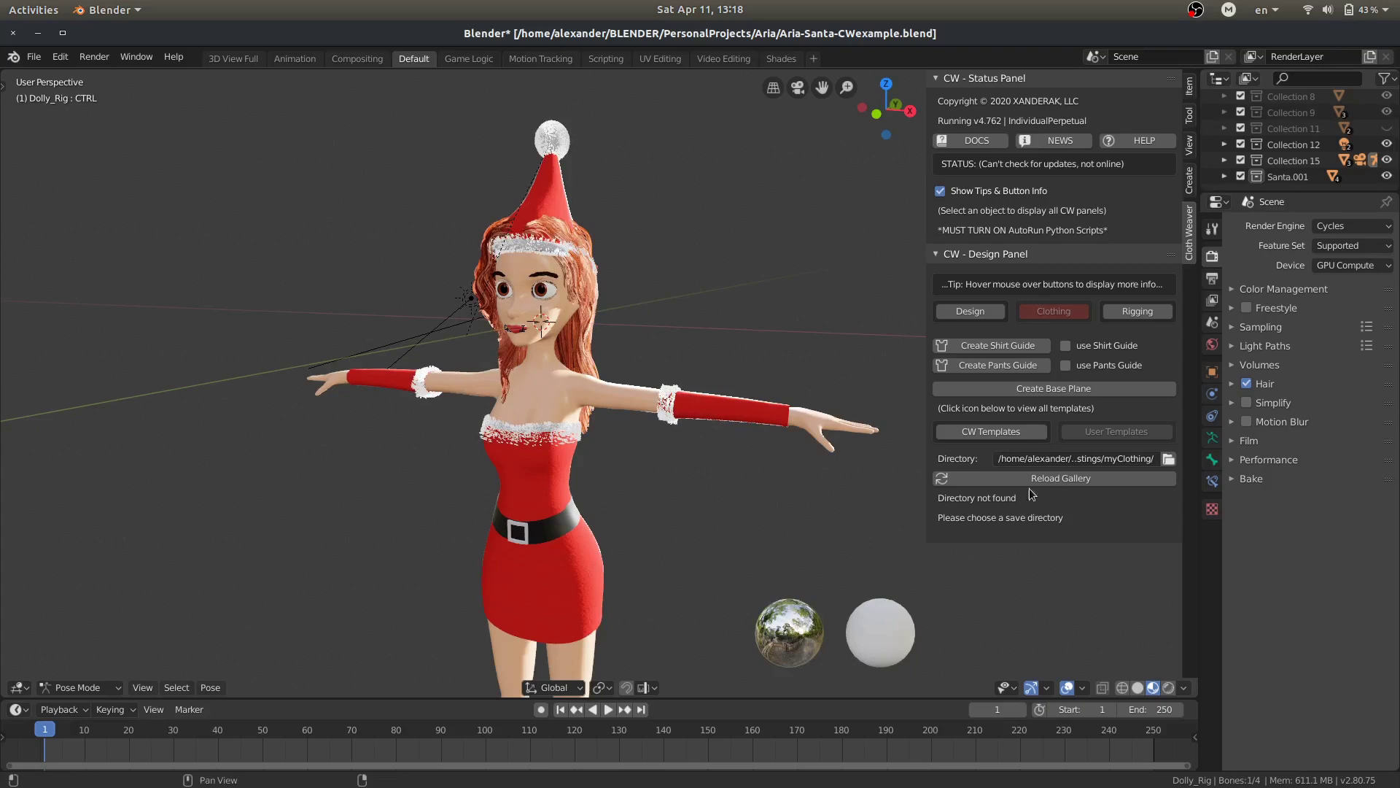
left_click(1056, 481)
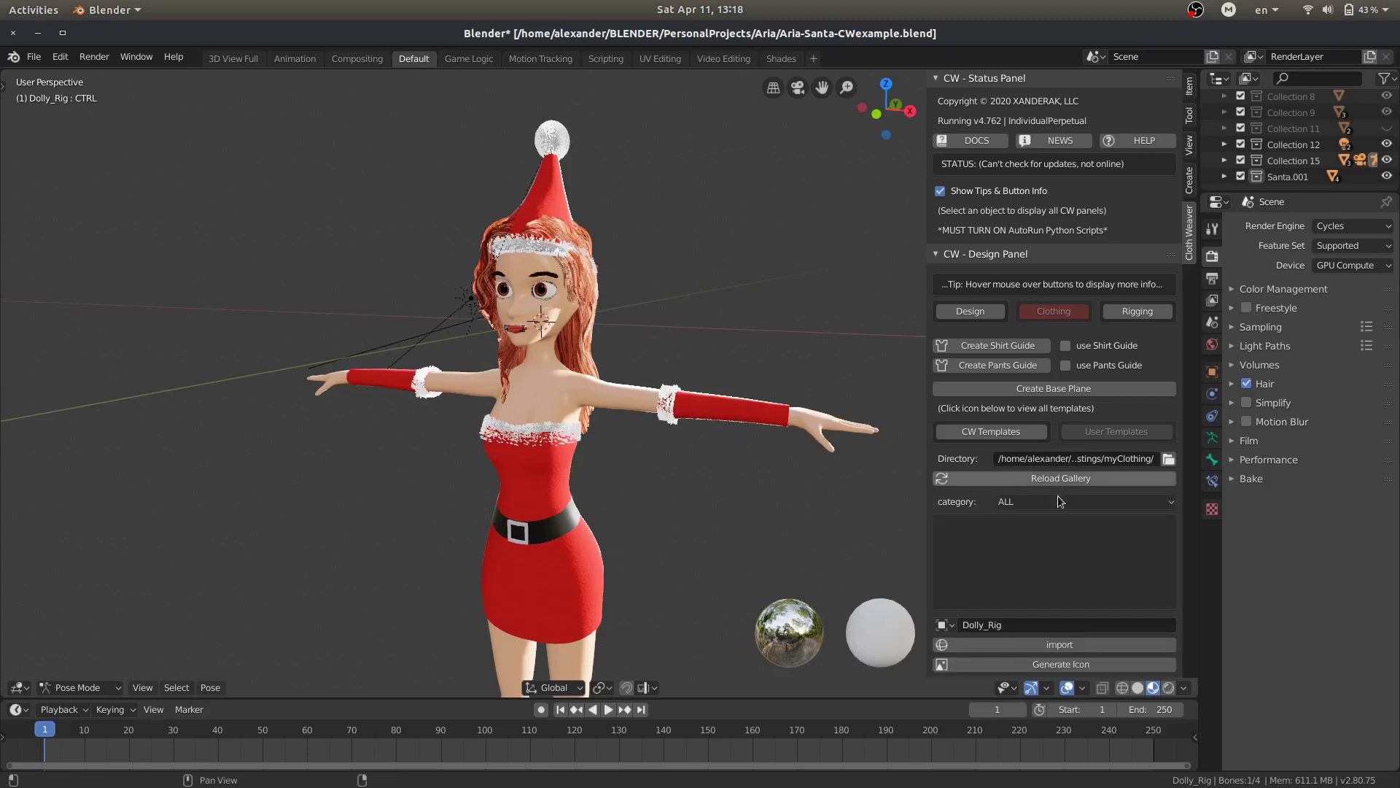
scroll(1059, 505, "down", 3)
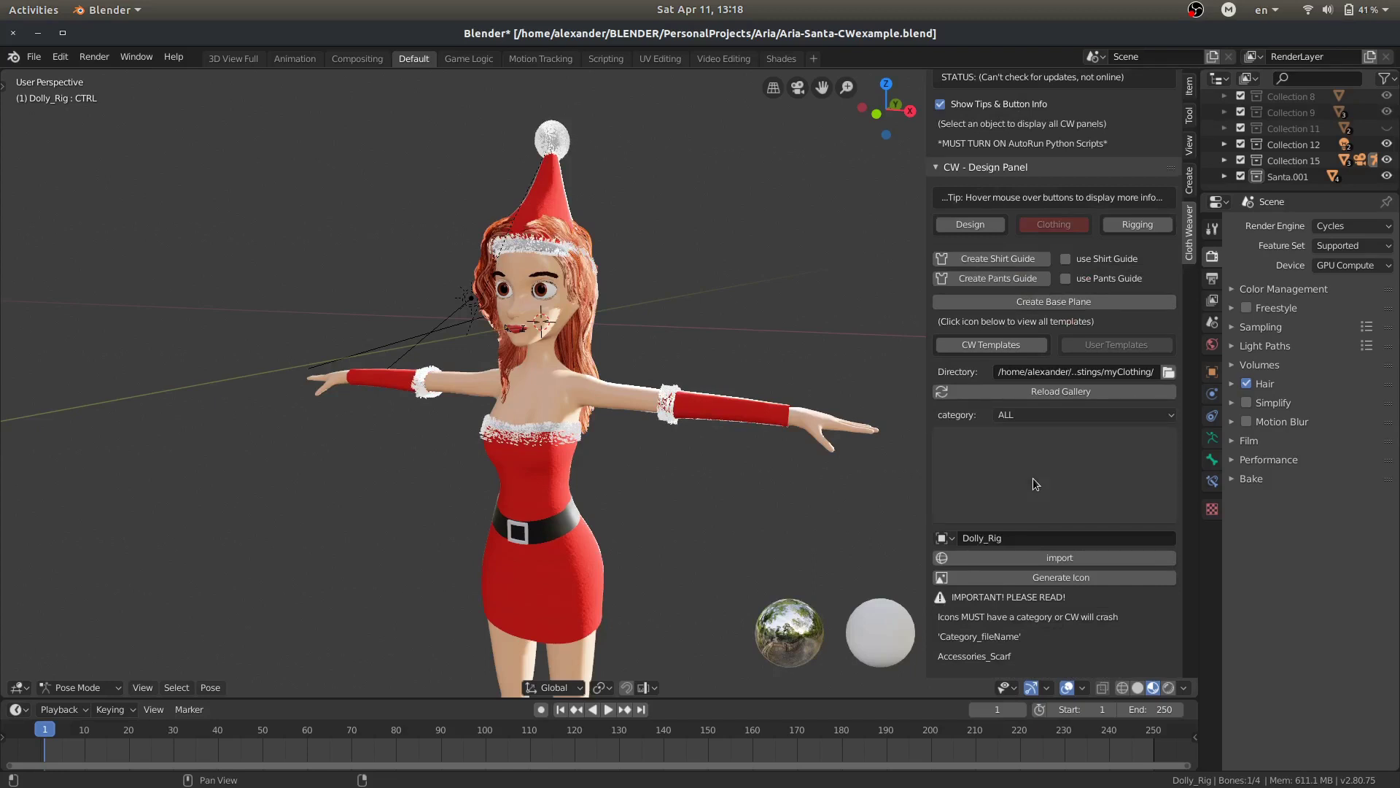
Select the red Santa dress and hide Collection 1 and Collection 2 to isolate the clothing
middle_click_drag(737, 417, 392, 410)
left_click(579, 541)
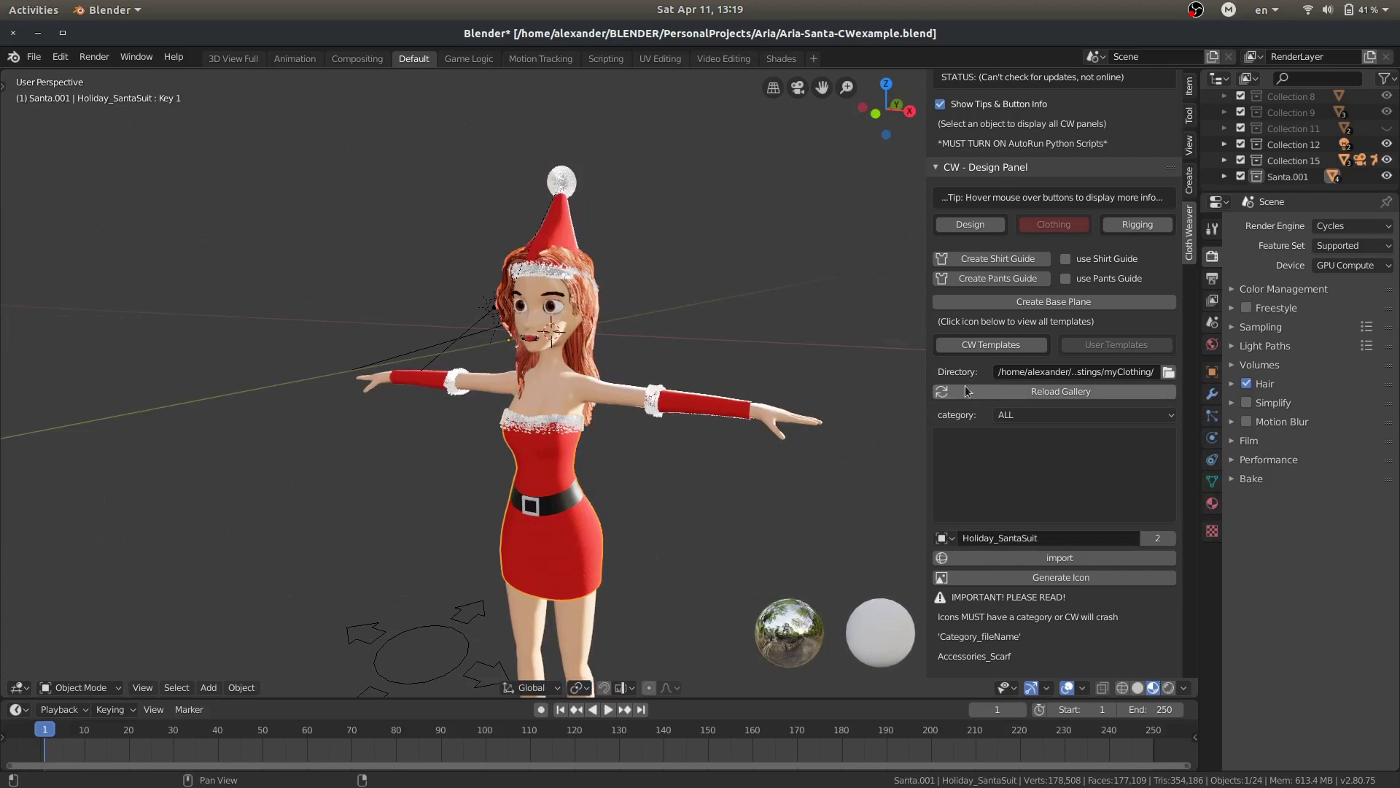
scroll(1293, 124, "up", 3)
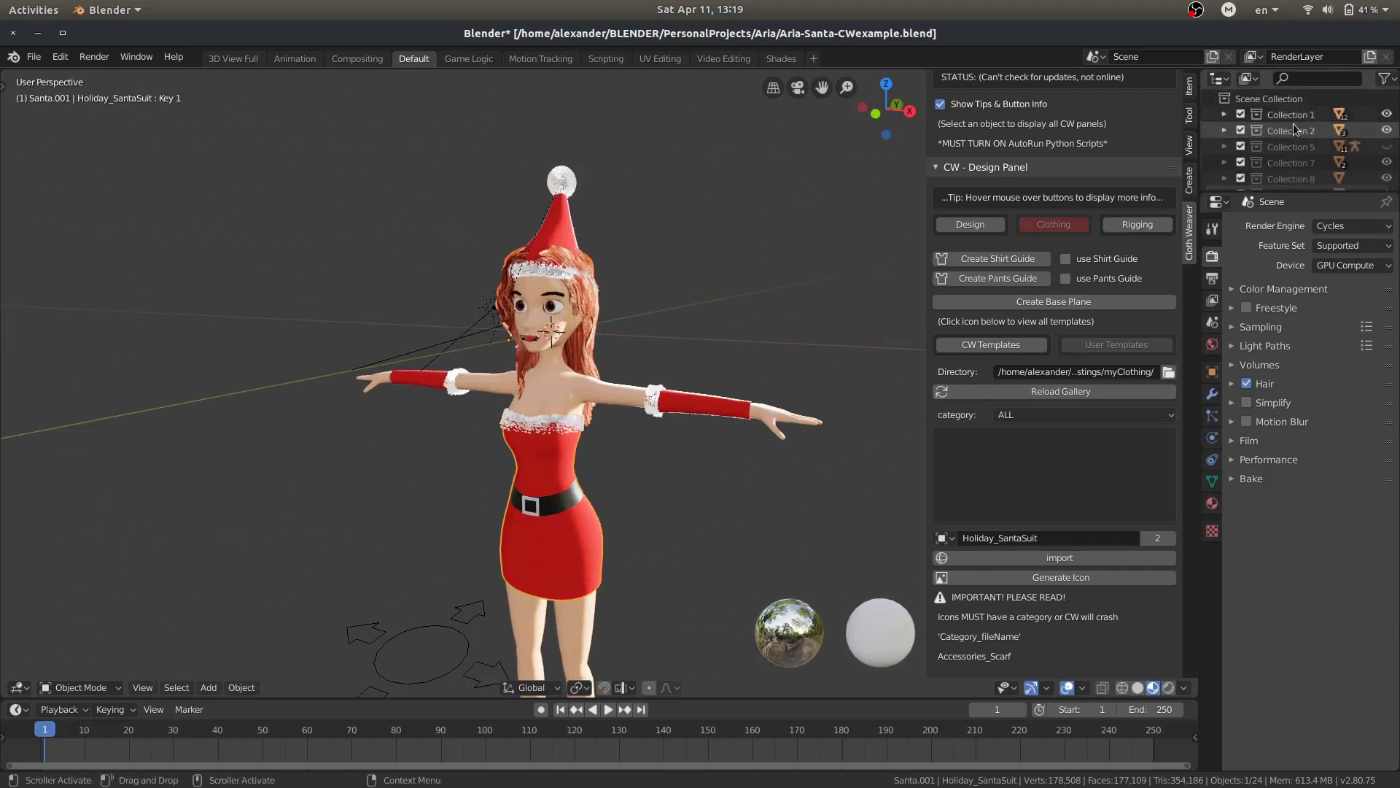
left_click(1387, 113)
left_click(1387, 129)
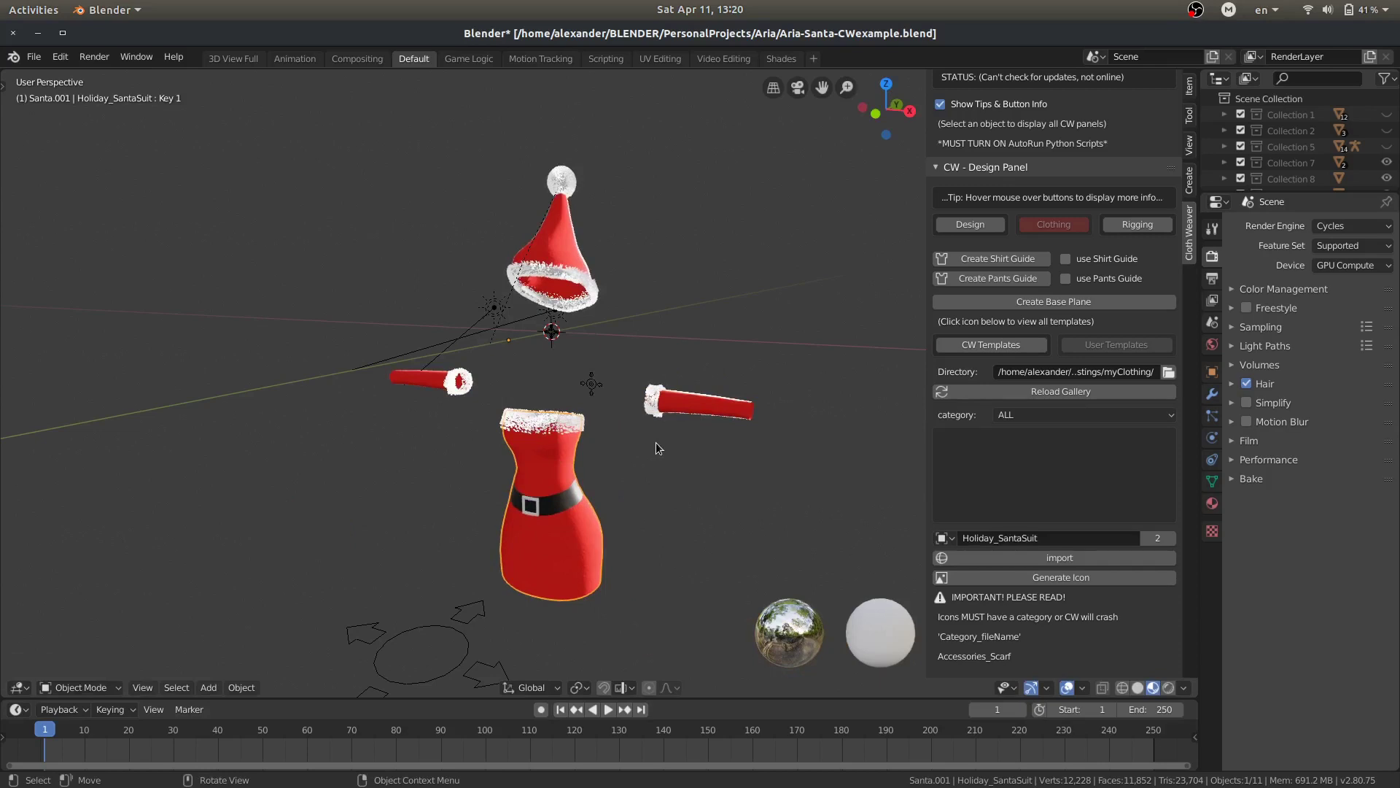
Try moving the isolated Santa dress, and show Collection 1 and Collection 2 again
key("g")
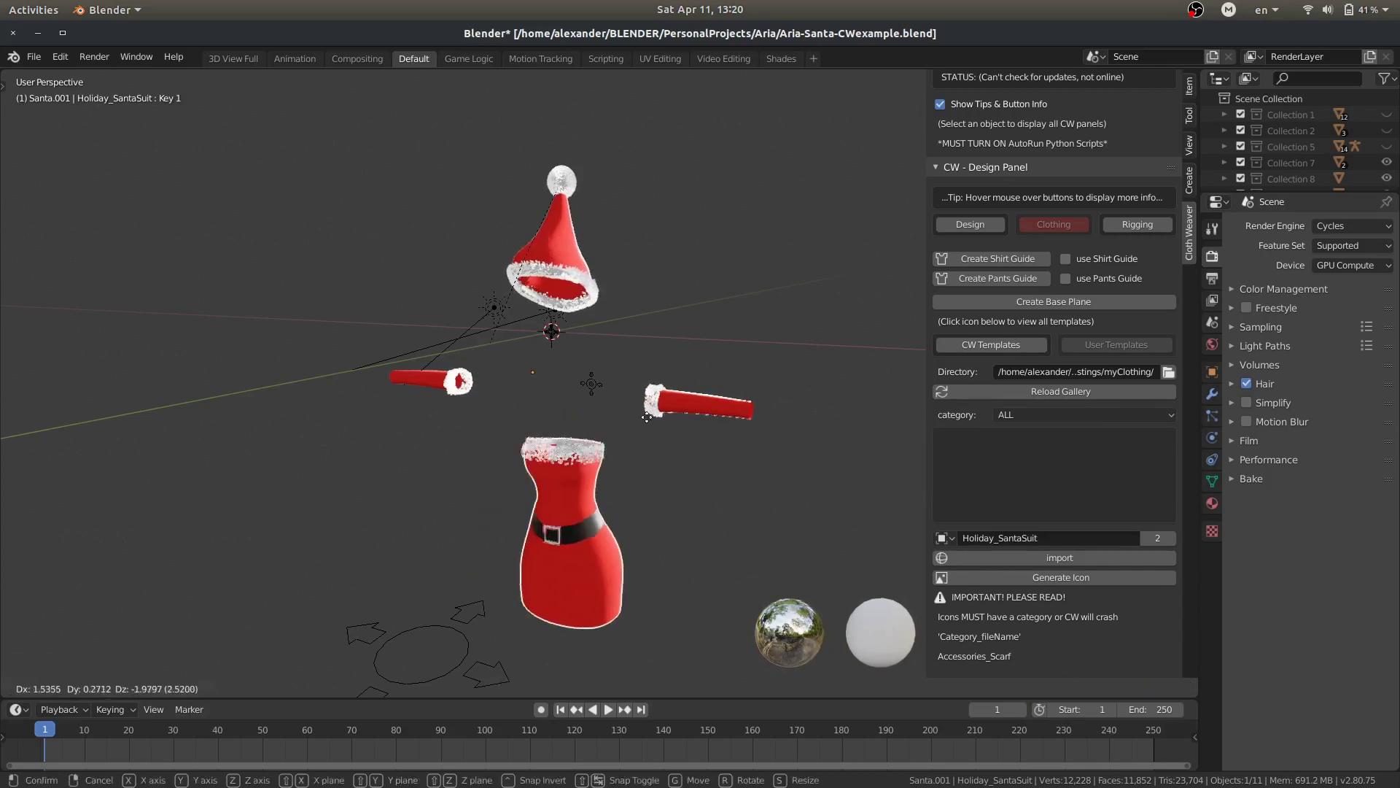
left_click(647, 422)
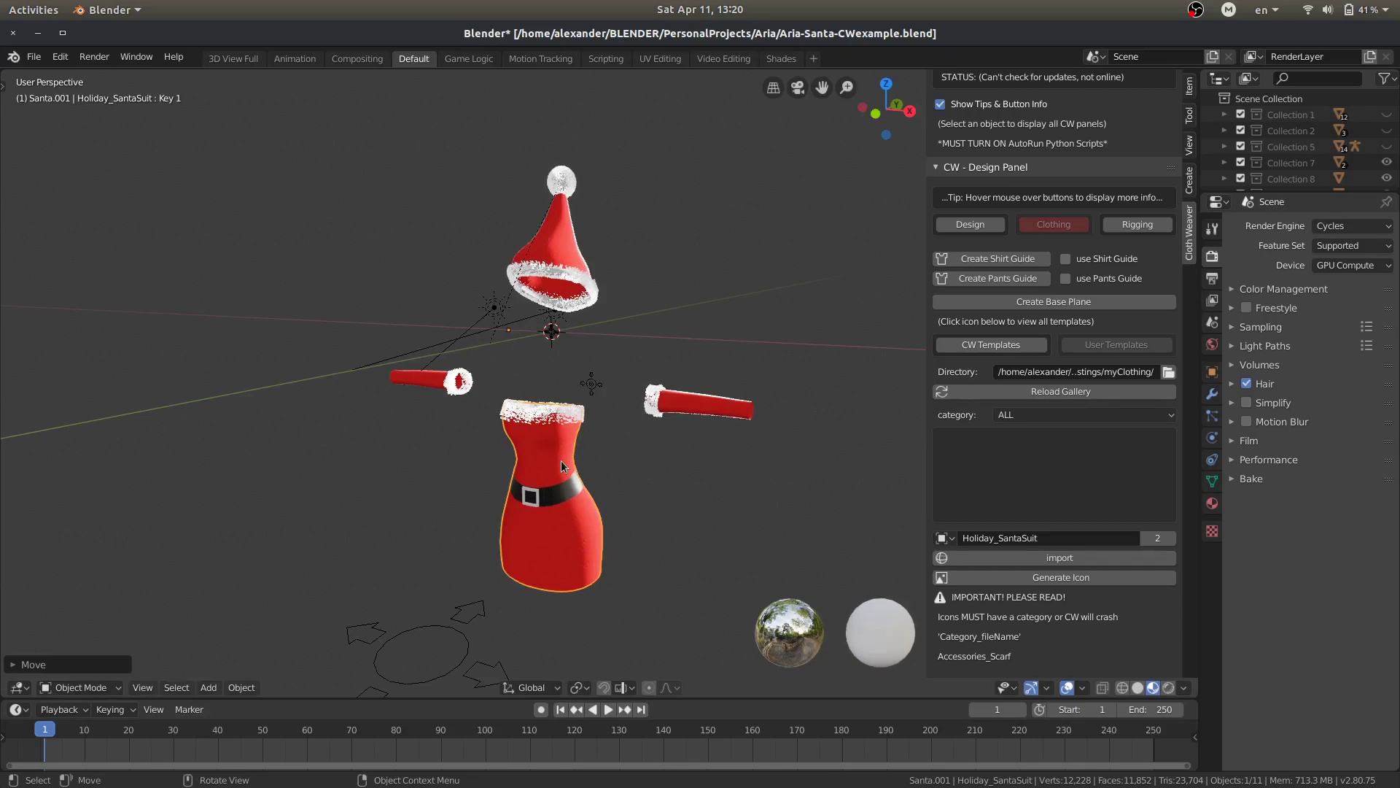
key("shift+1")
key("shift+2")
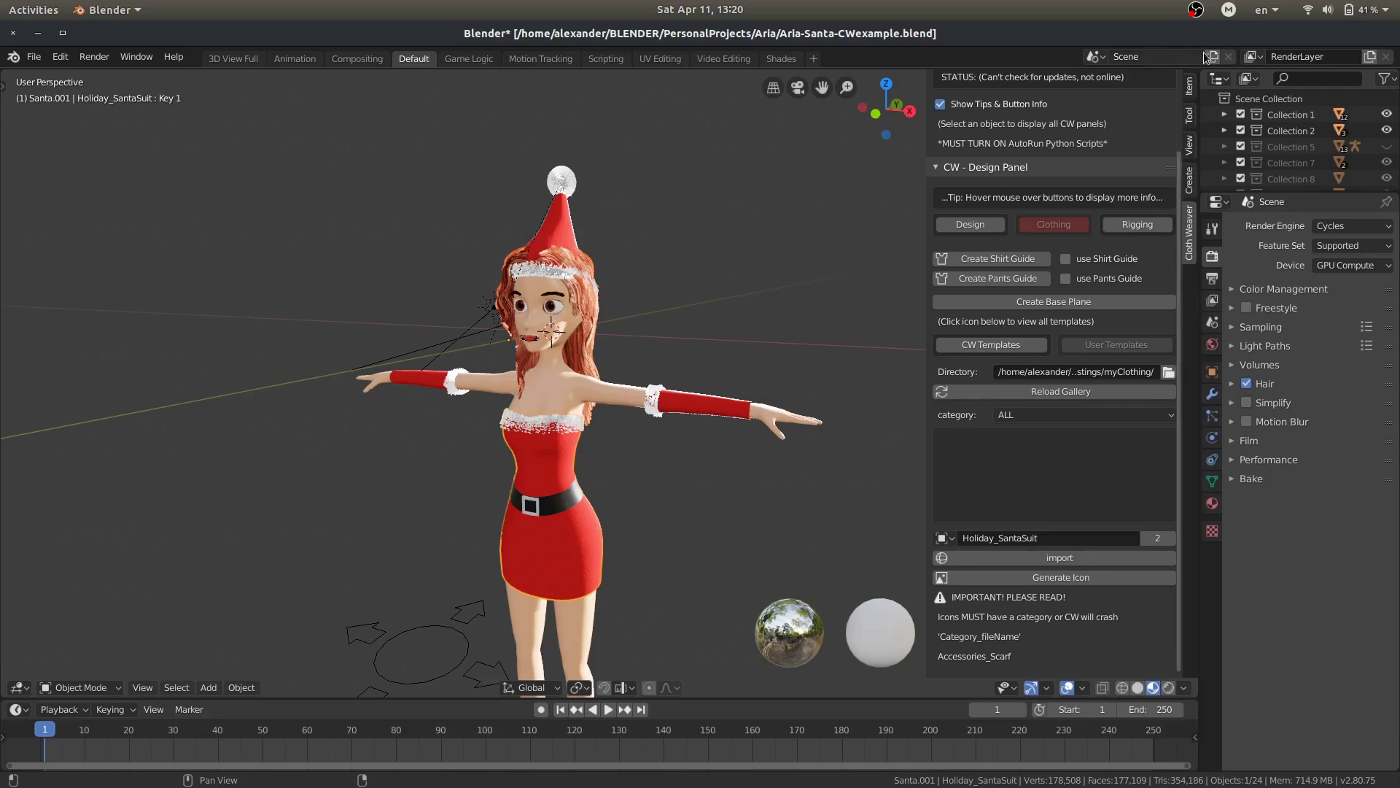
Split the 3D viewport in two, select the Santa dress and show the camera view beside the Cloth Weaver panels
left_click_drag(1197, 76, 687, 109)
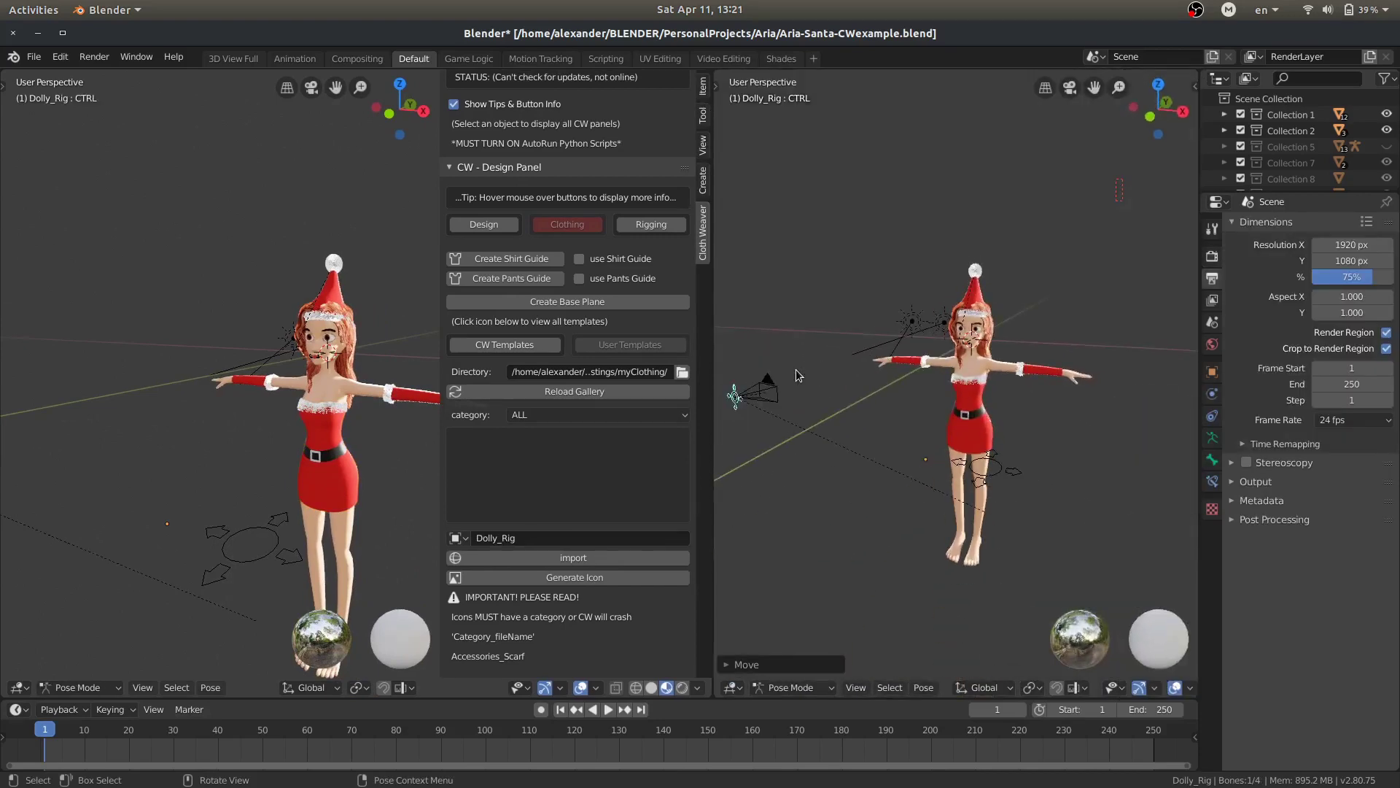
key("KP_0")
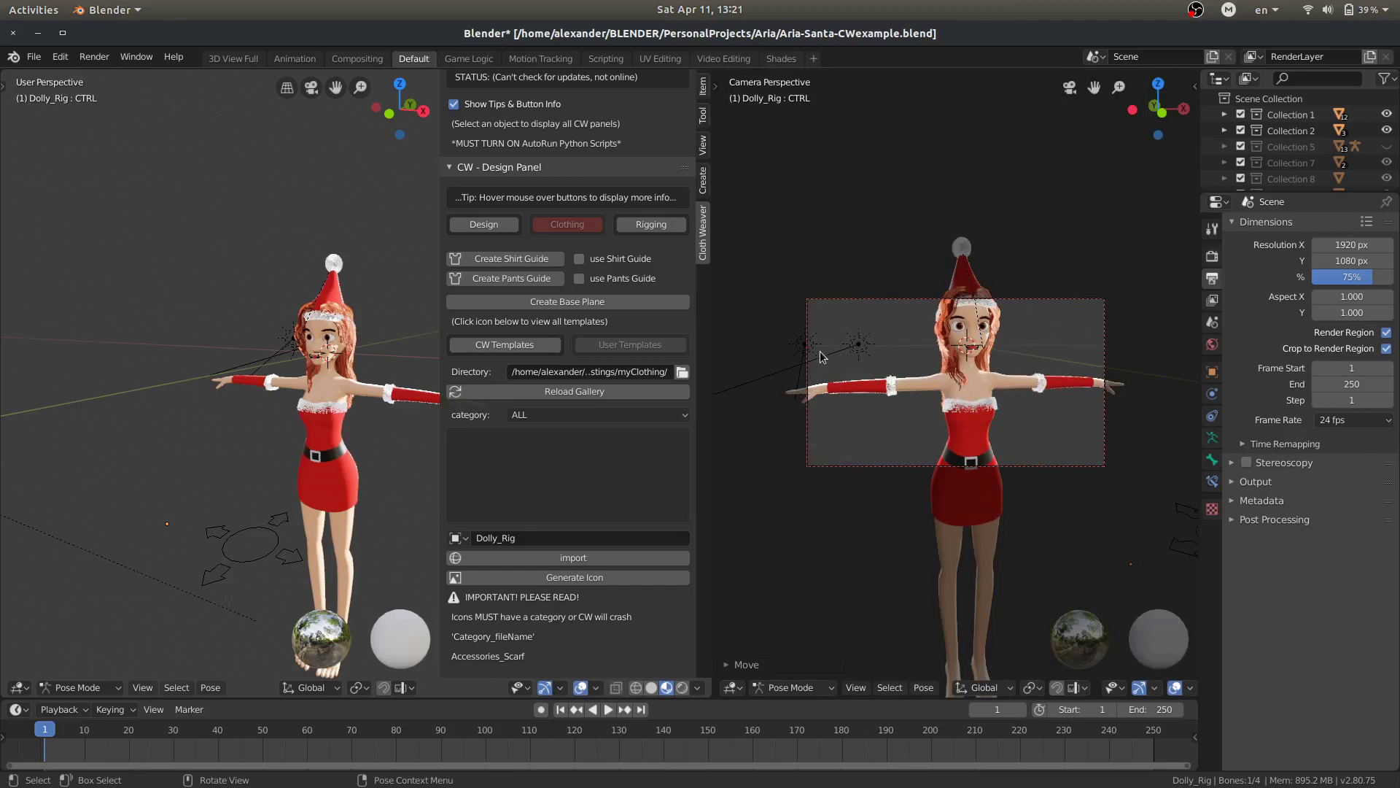
left_click(334, 442)
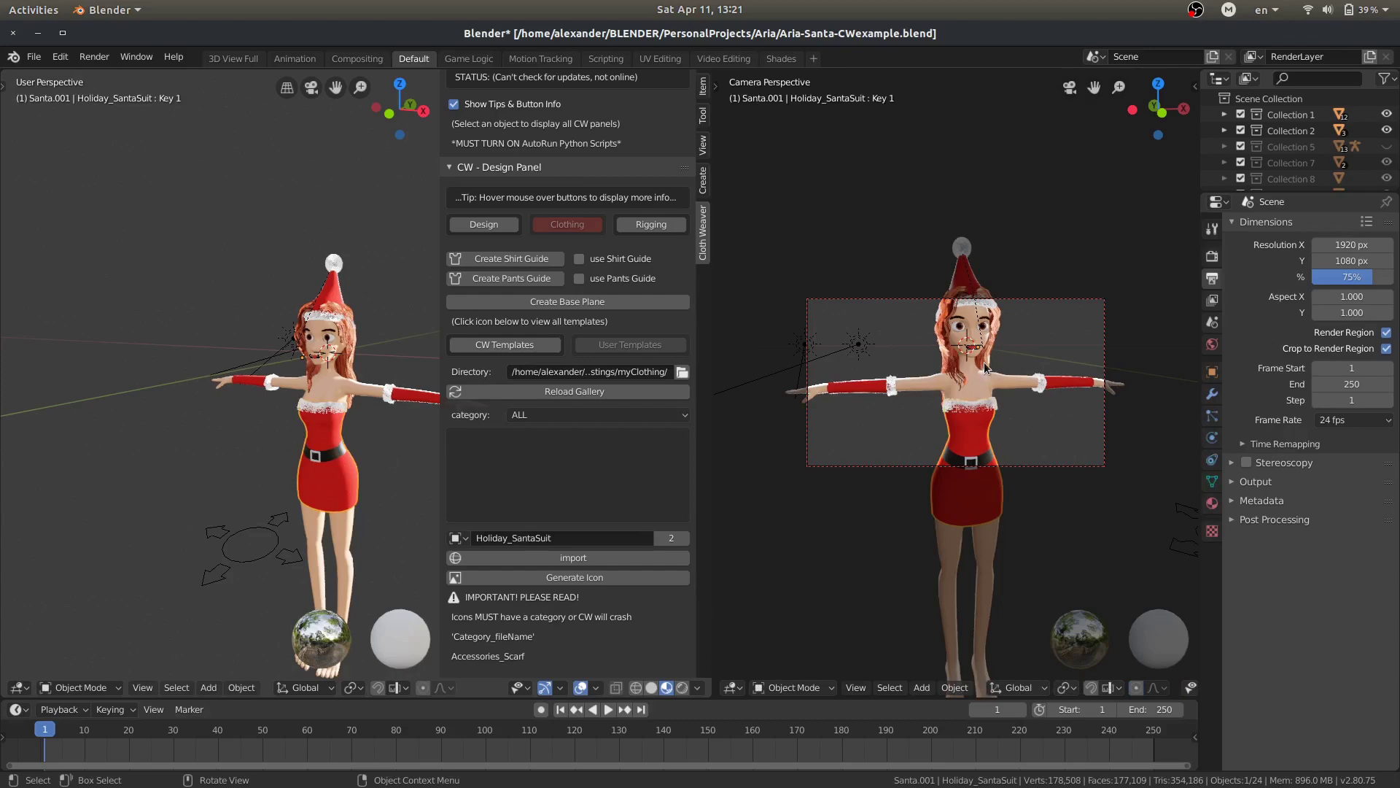
key("KP_0")
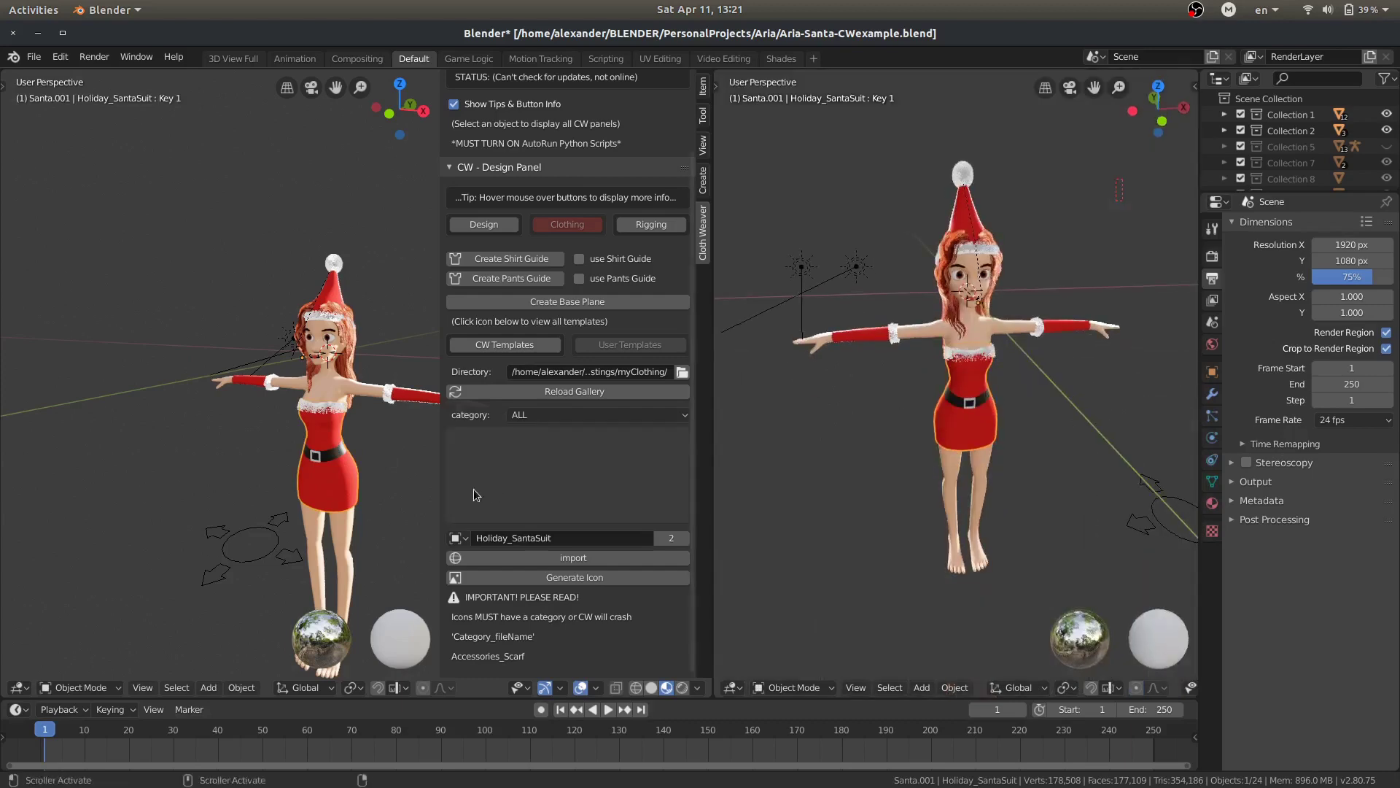
key("KP_0")
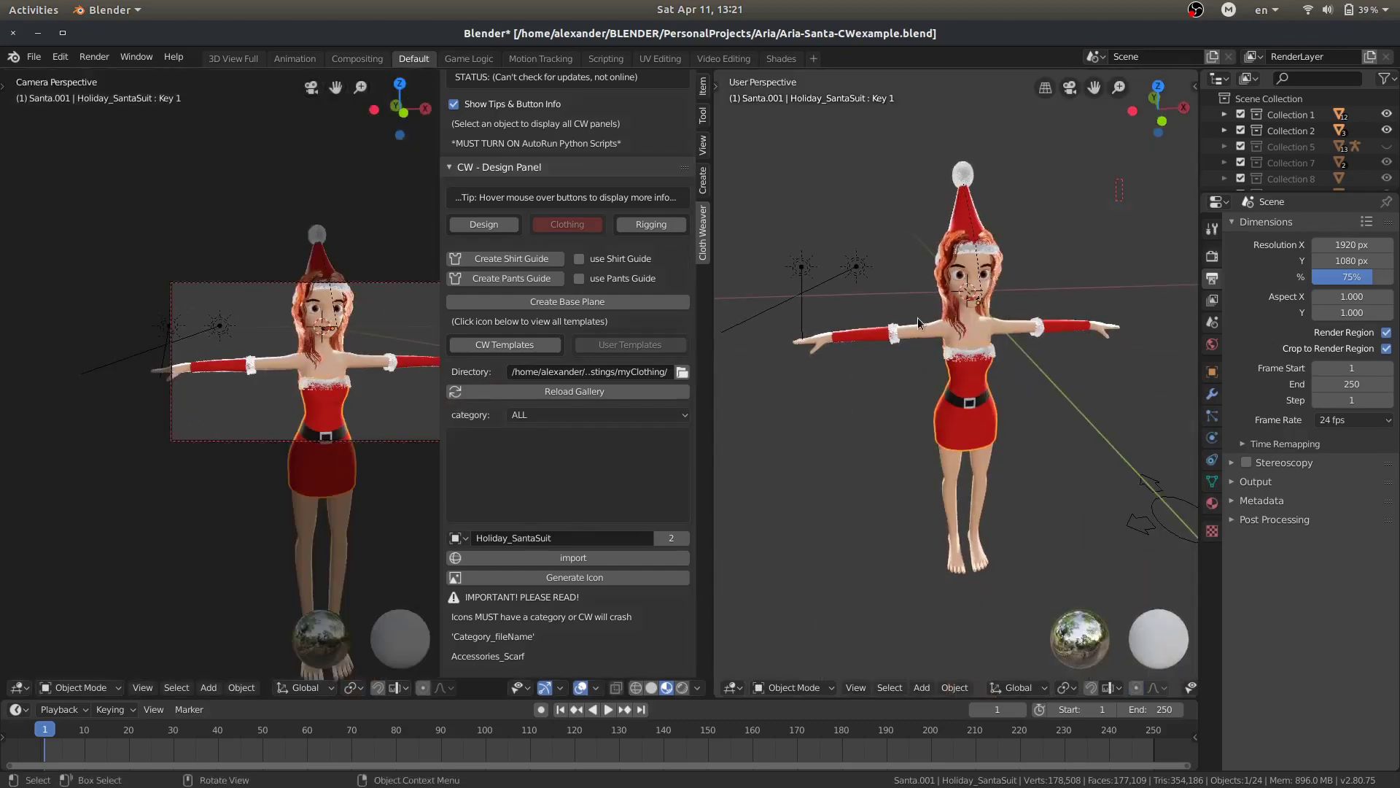
In top view, move the camera rig's CTRL bone closer to the character and toward her right-hand side
key("KP_7")
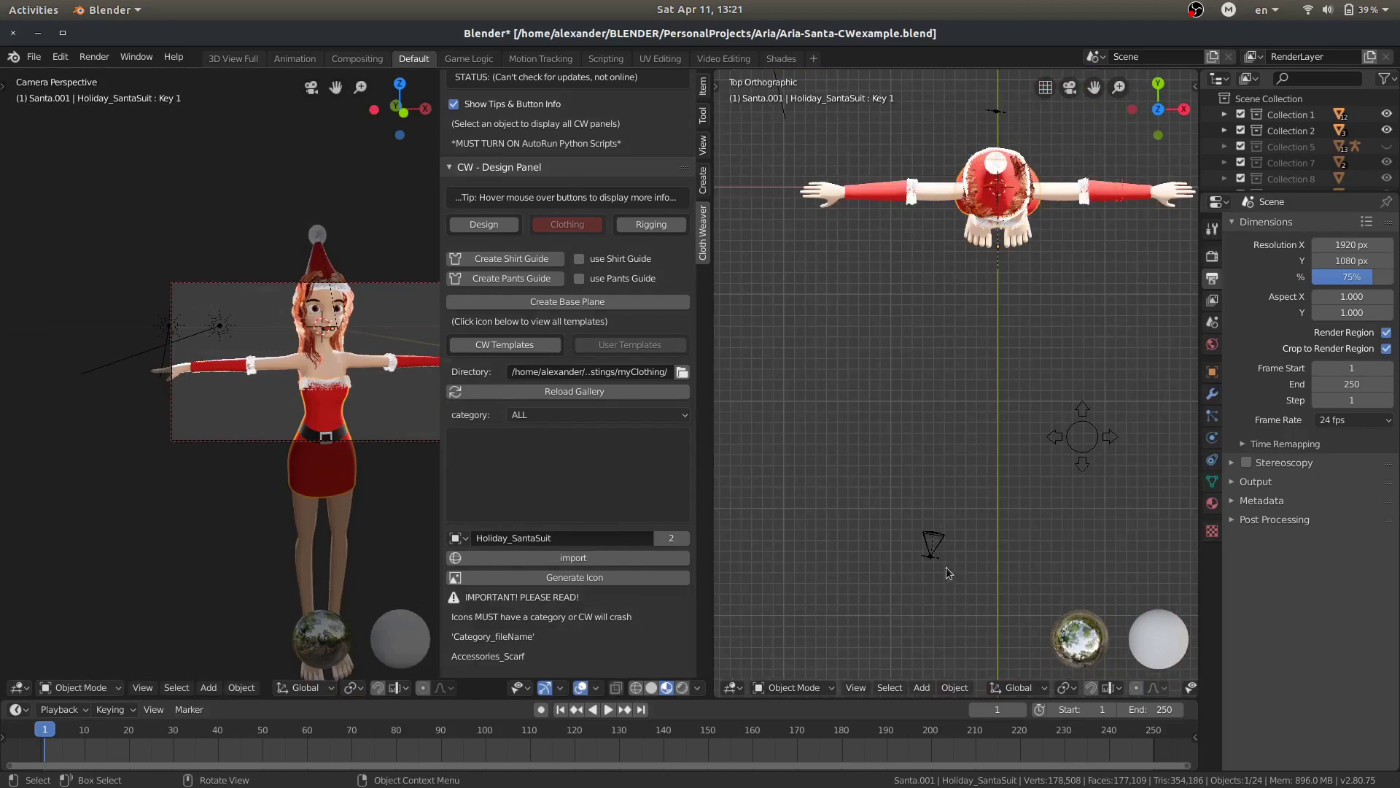
left_click(938, 562)
key("ctrl+Tab")
key("g")
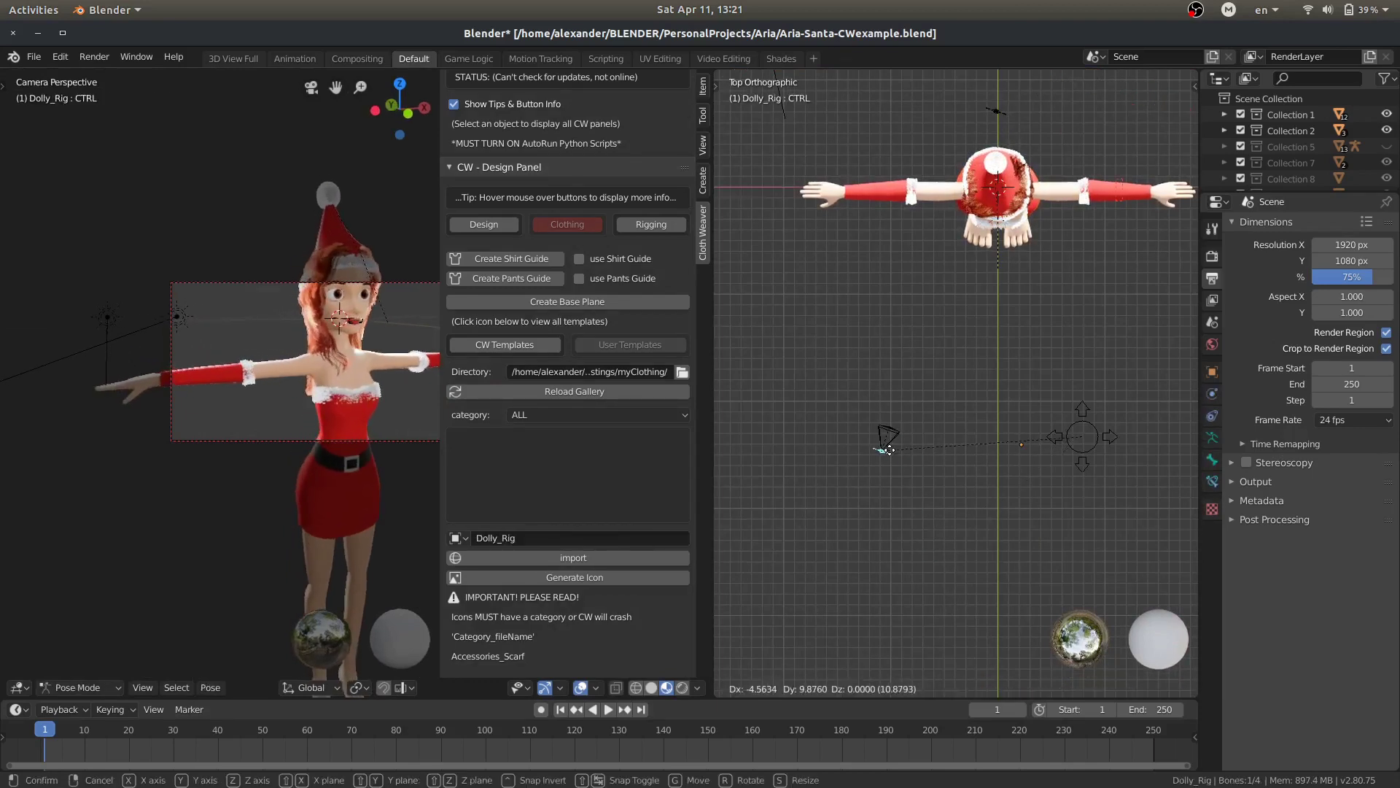
left_click(870, 447)
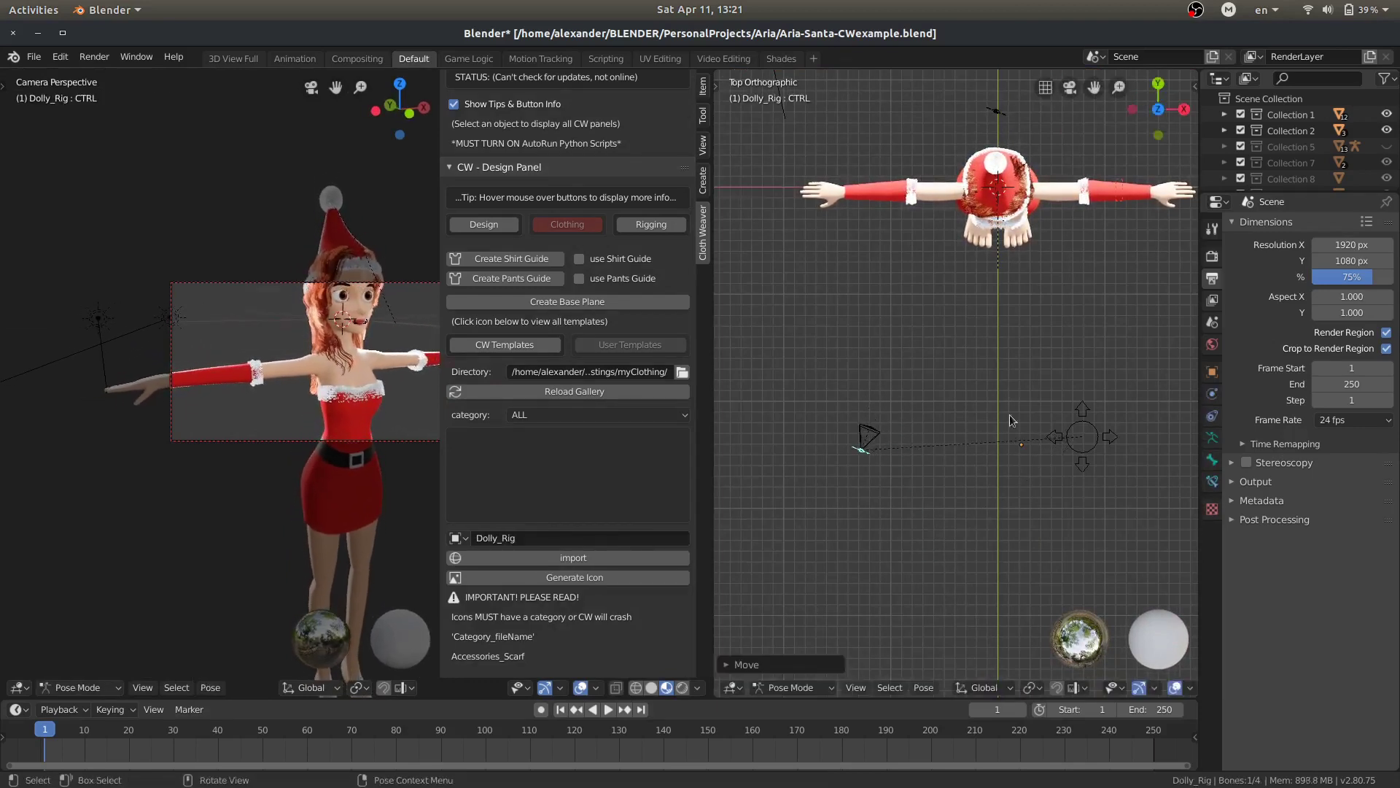
In right side view, lower the camera rig's AIM bone so the camera points at the dress
middle_click_drag(870, 446, 935, 346)
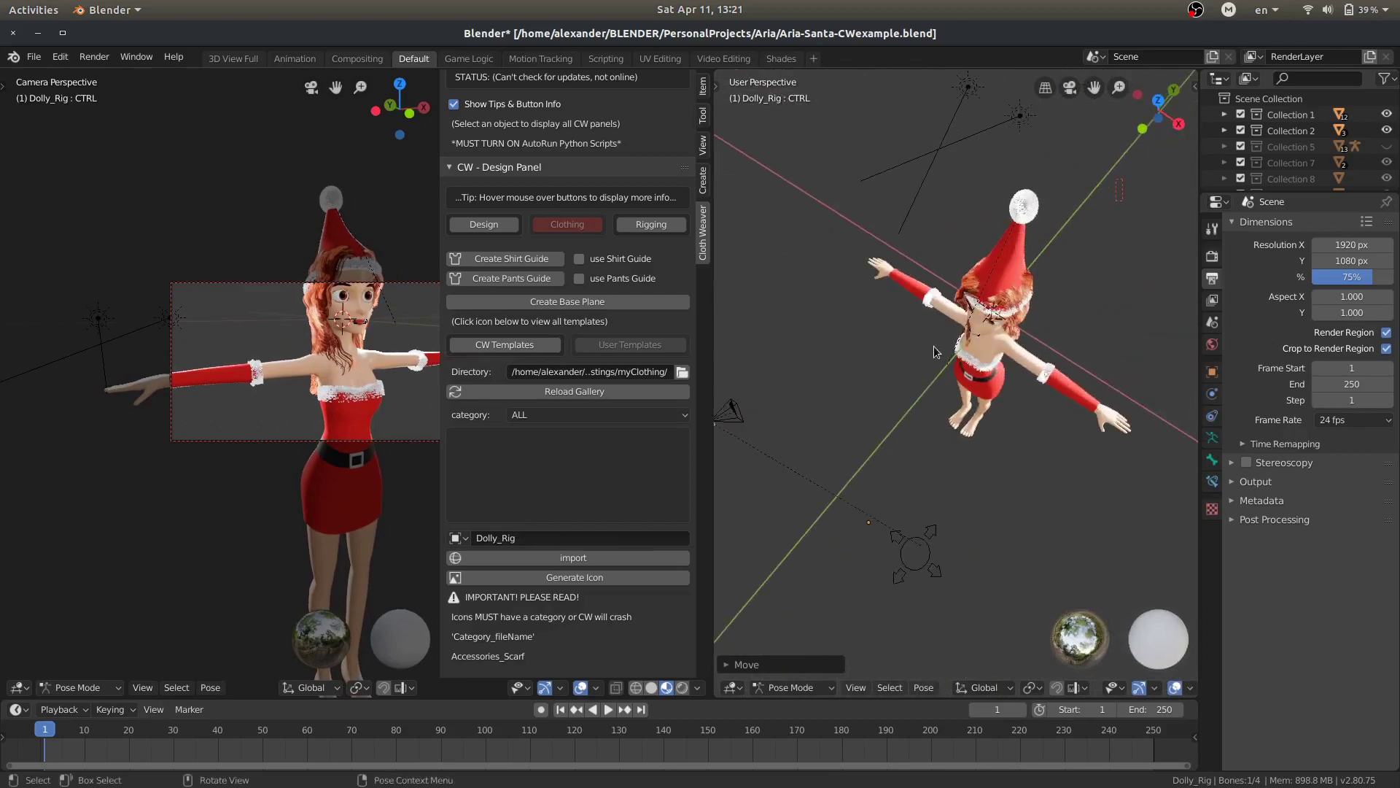
key("KP_7")
left_click(936, 219)
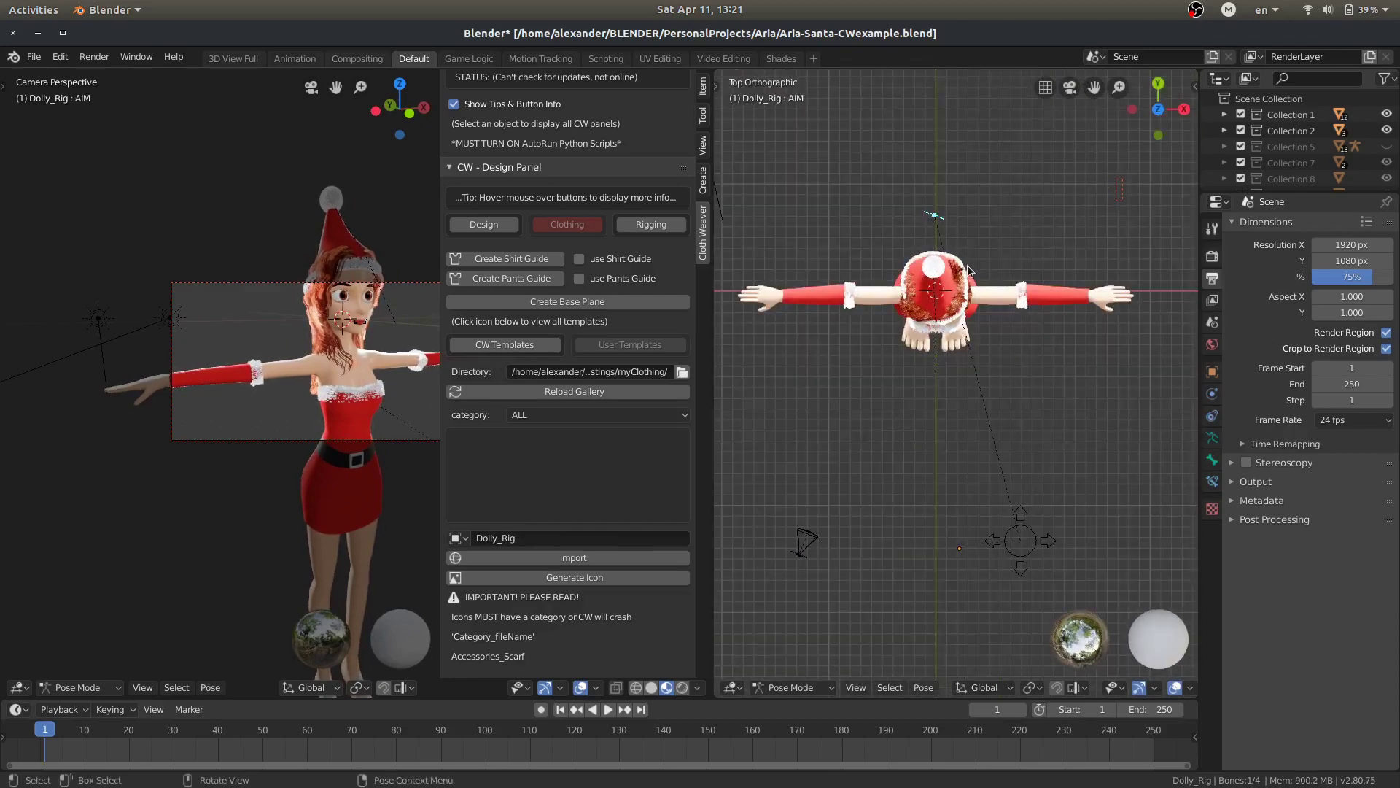
key("KP_3")
key("g")
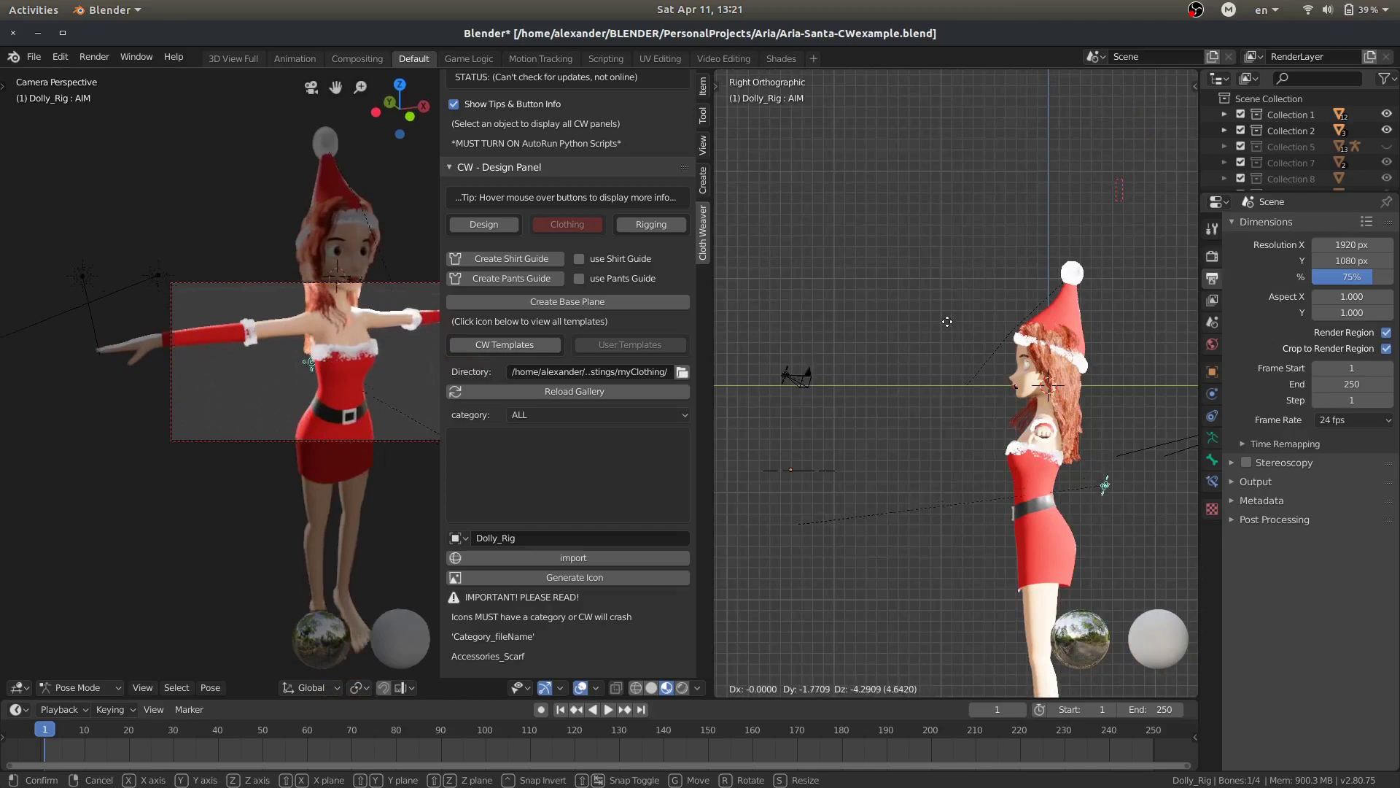
left_click(822, 384)
In right side view, lower the camera rig's CTRL bone about 7 units and move it about 5 units away from the character, and merge both viewports
left_click(779, 373)
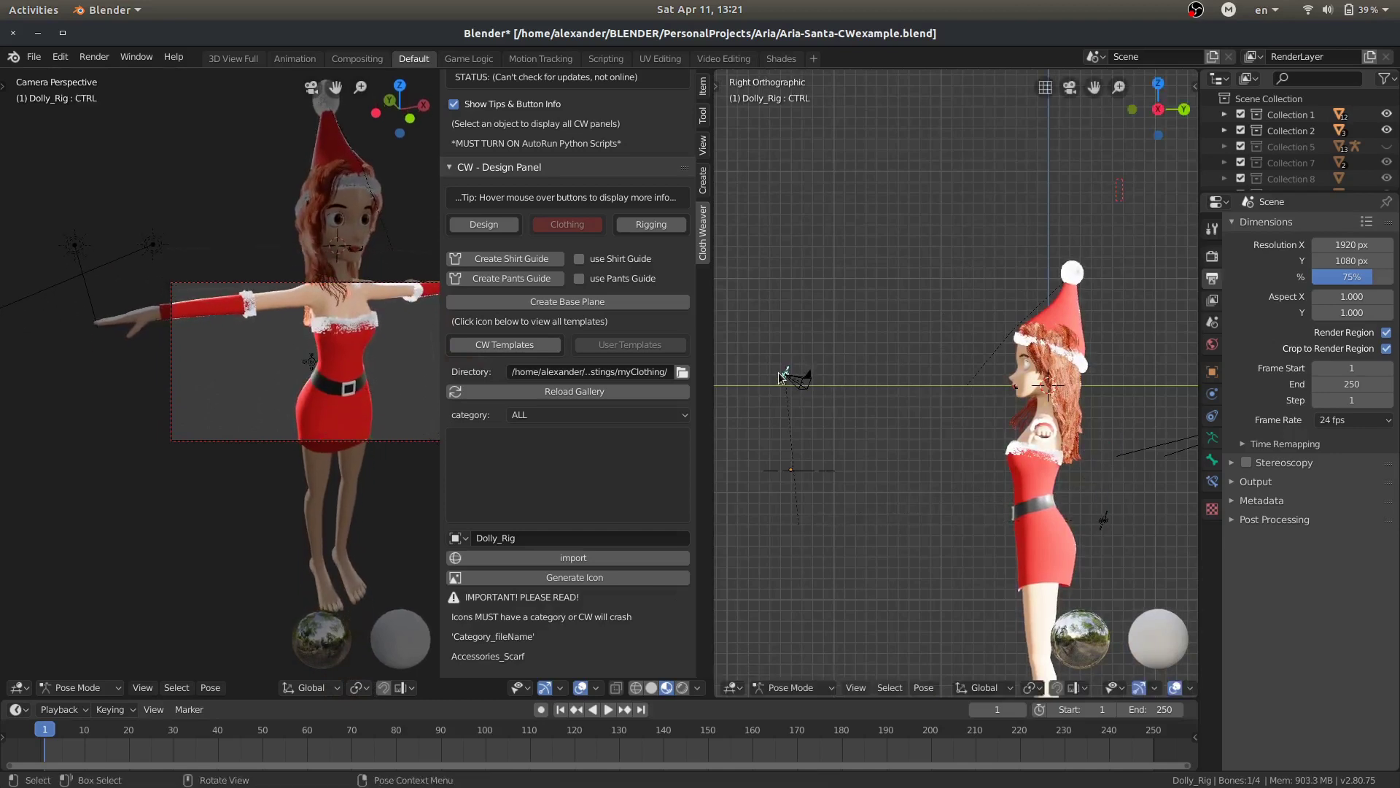
key("g")
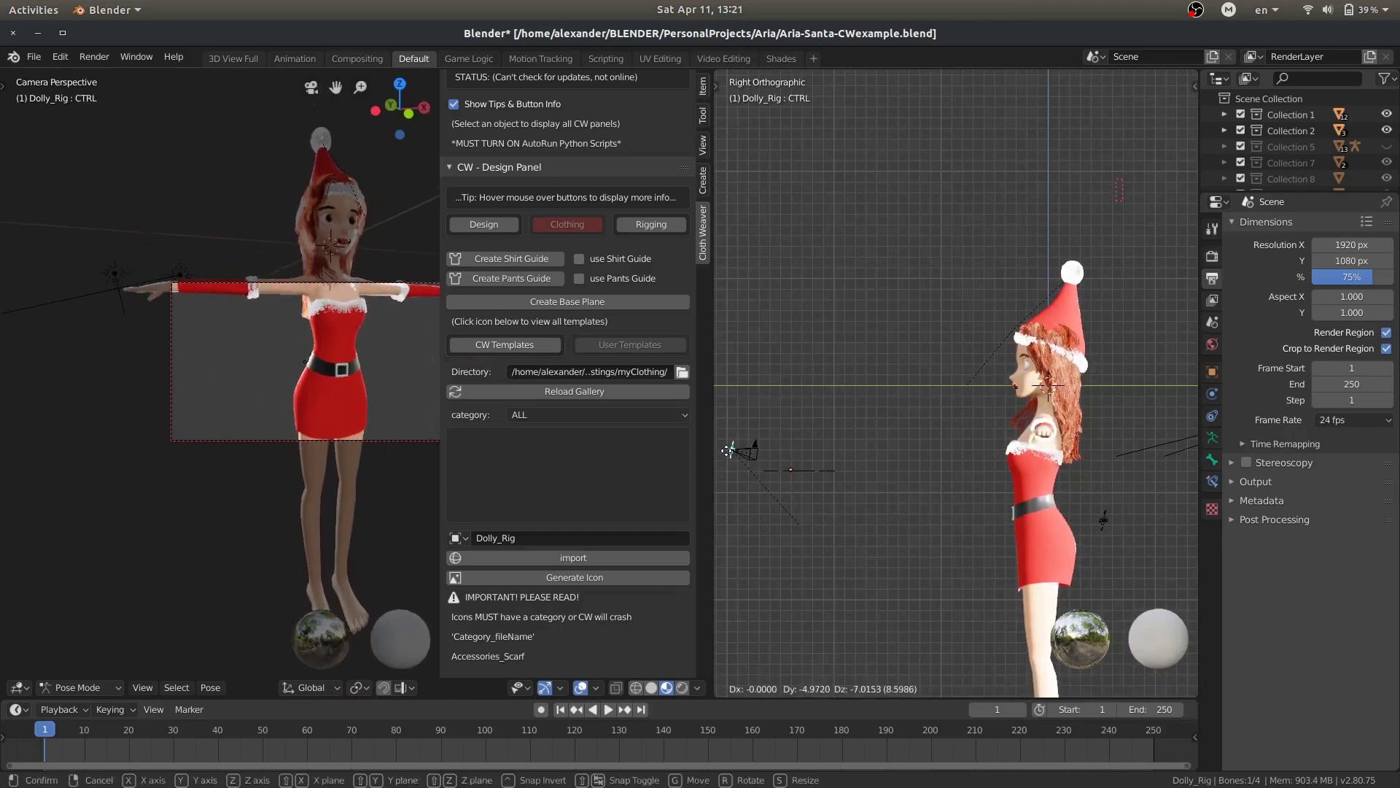
left_click(728, 455)
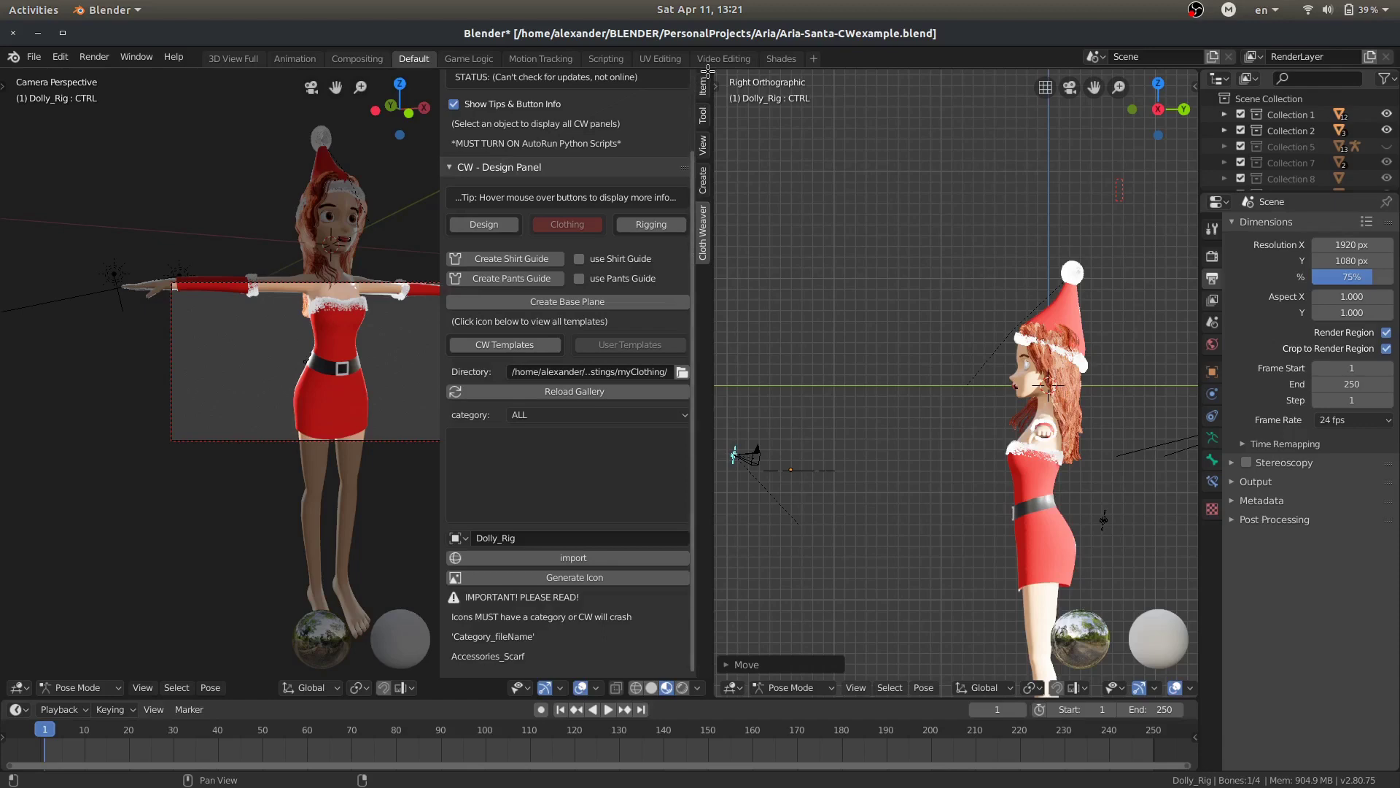
left_click_drag(708, 70, 810, 189)
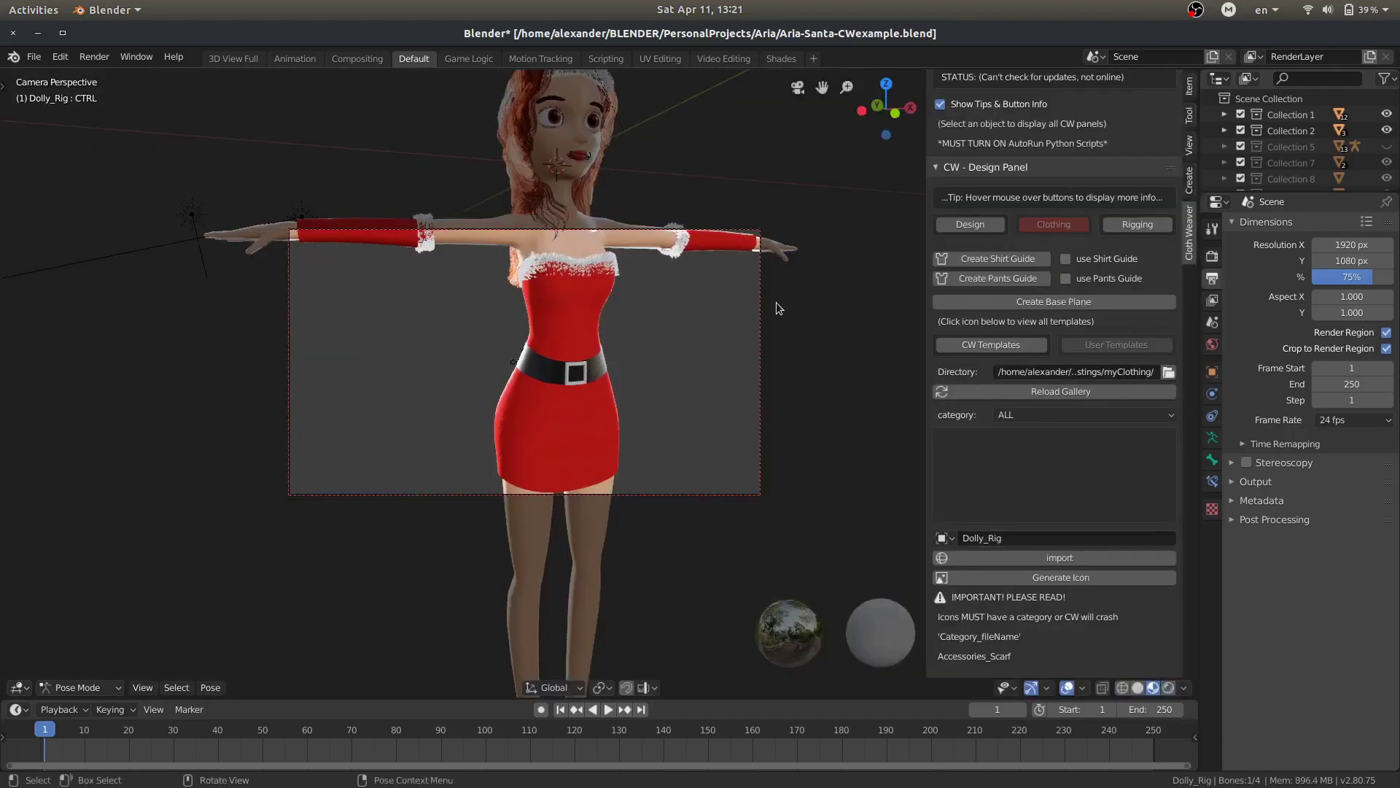
Select the Santa dress and rename it as torso
left_click(566, 302)
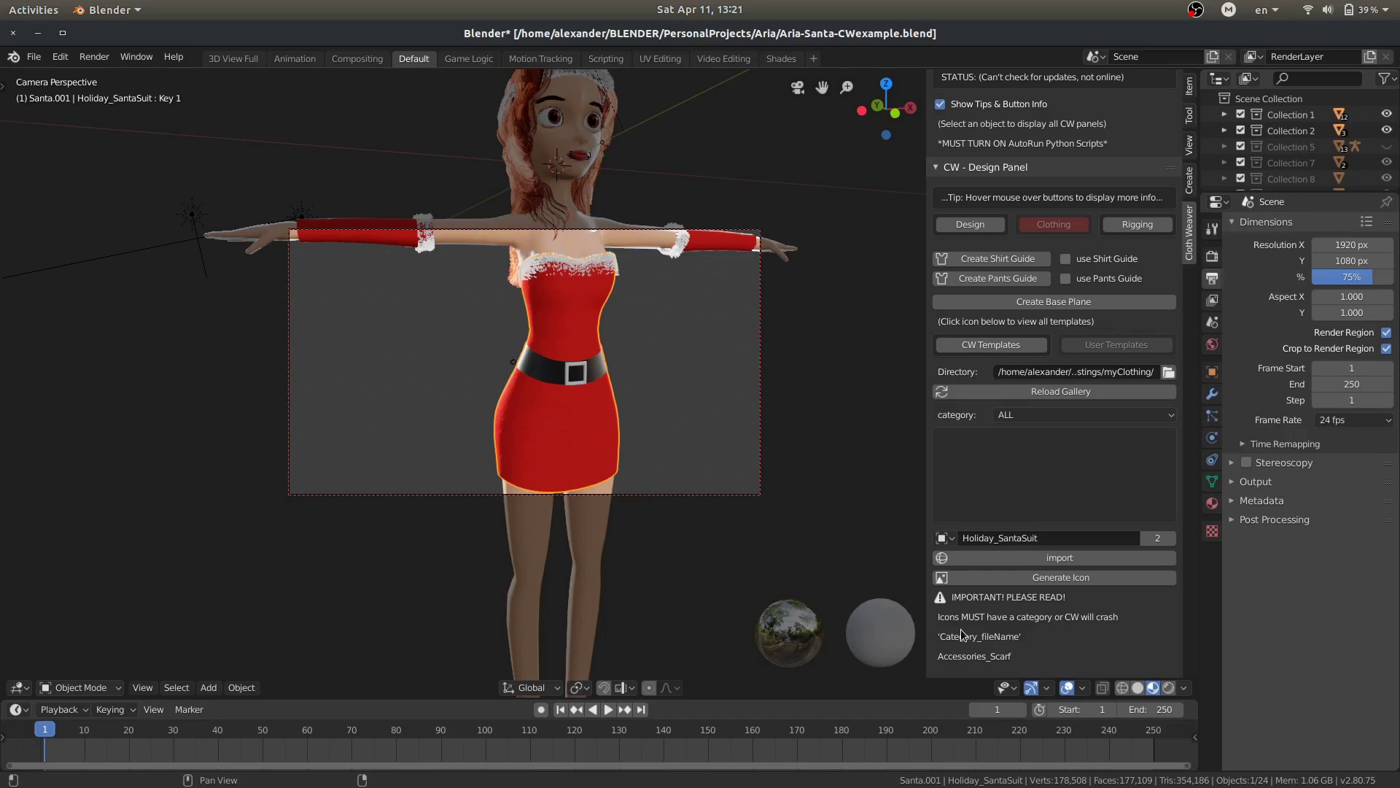
left_click(1041, 536)
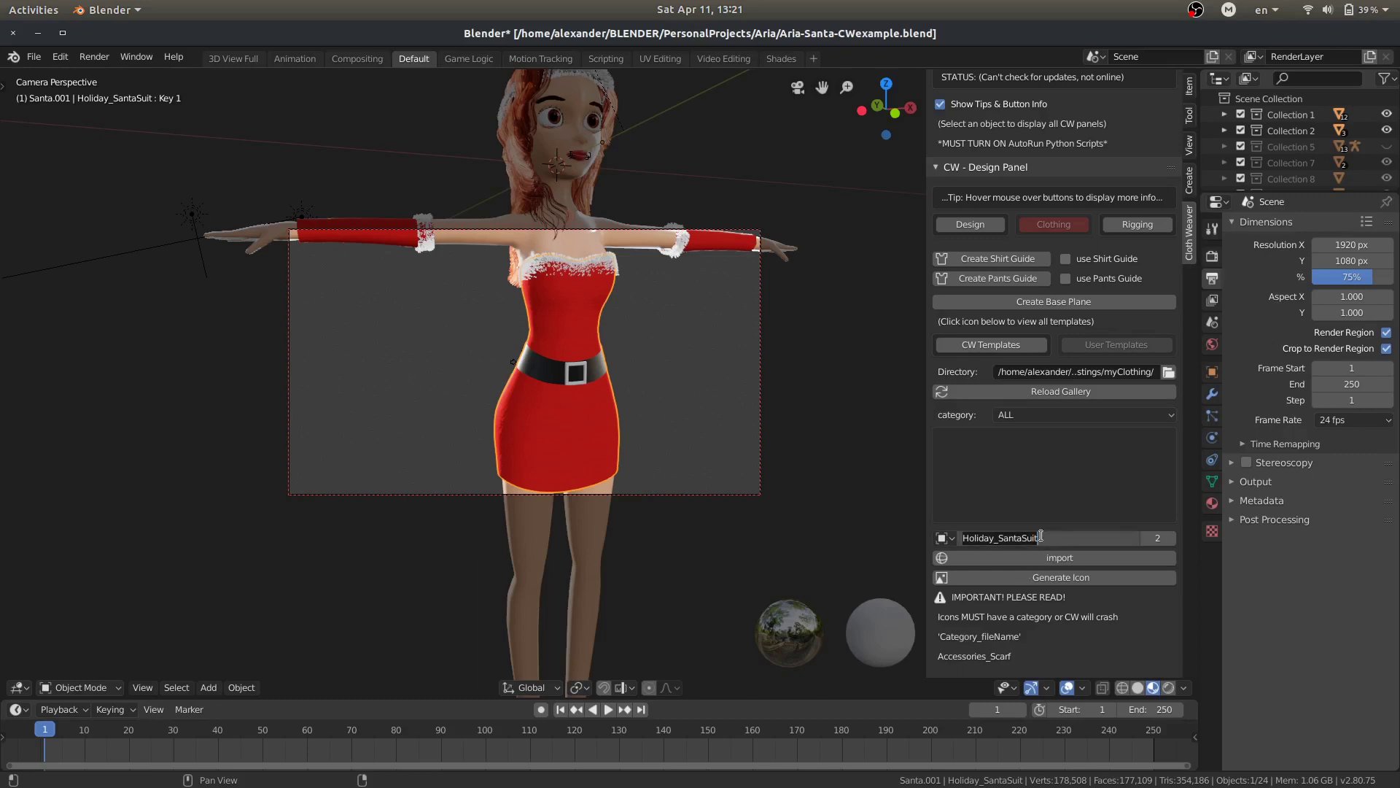
key("BackSpace")
type("torso")
key("Return")
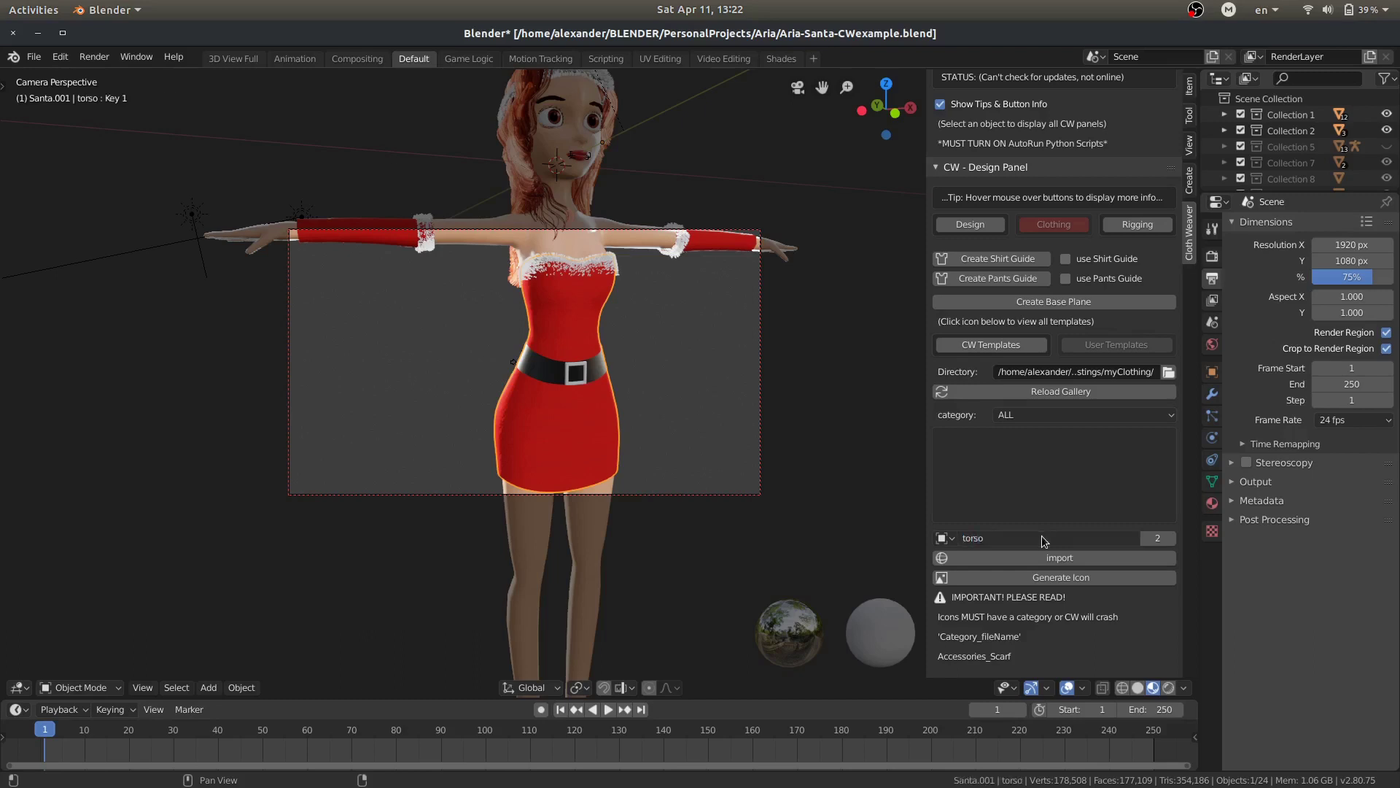
Generate a template icon for the torso dress and reload the template gallery
left_click(1052, 579)
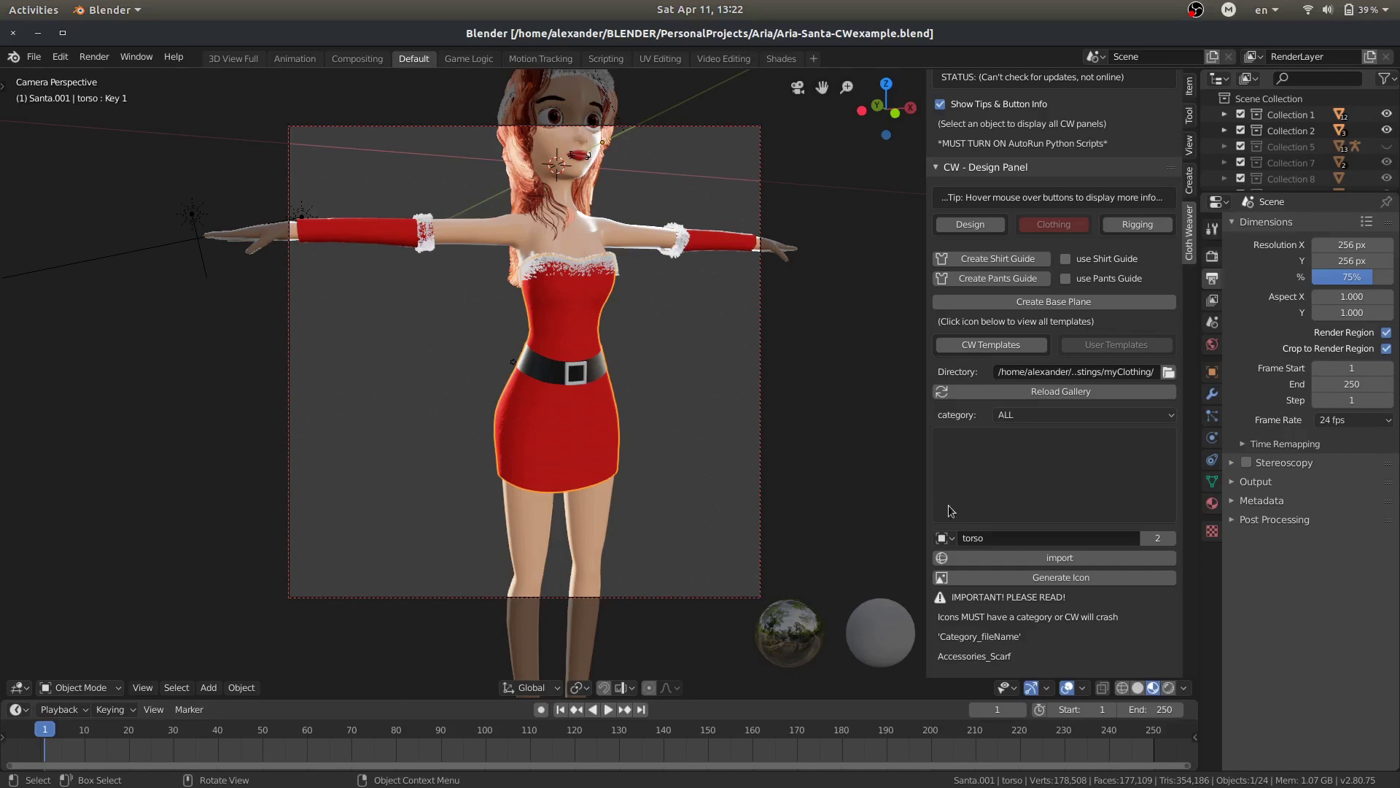
left_click(1040, 391)
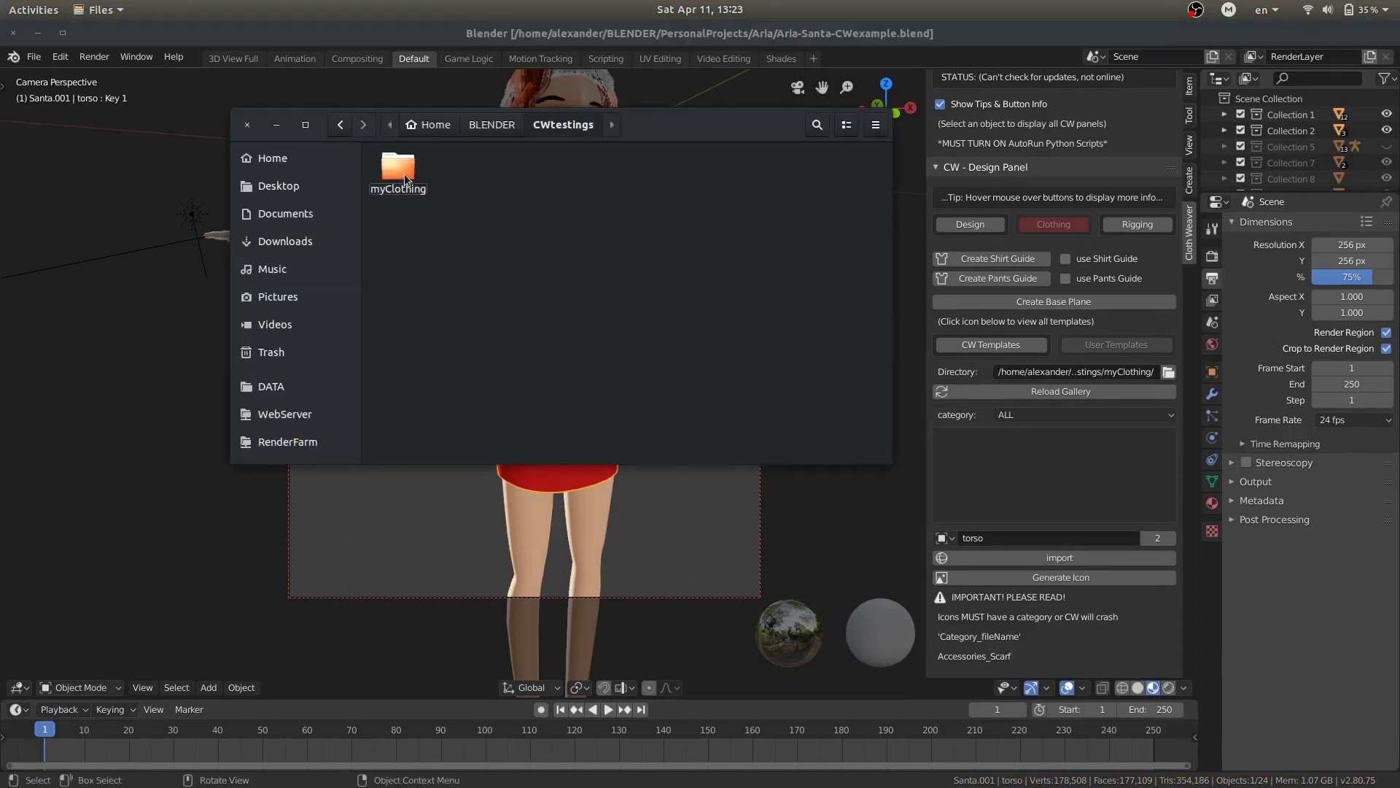
In the file manager, open the myClothing folder and view the generated torso.jpg icon image
double_click(404, 175)
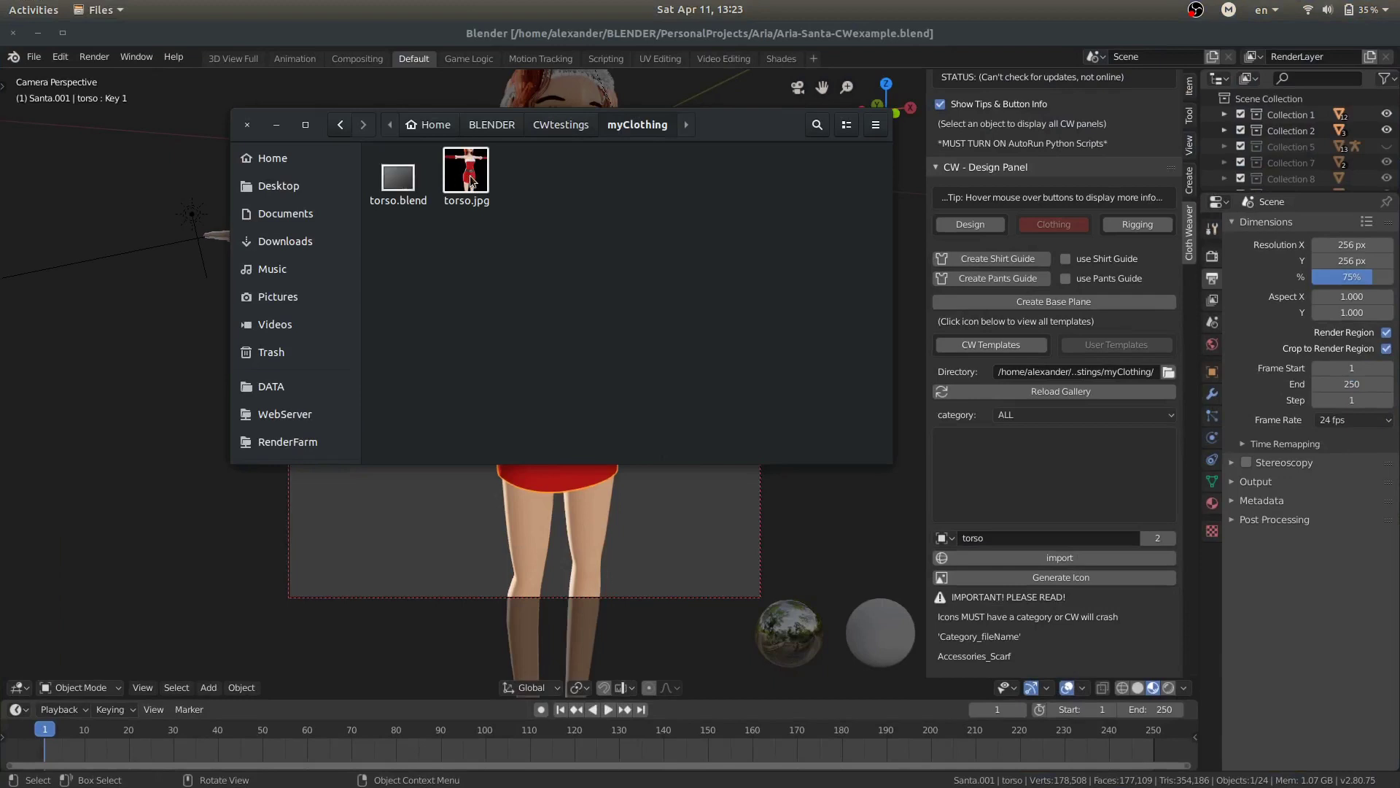
double_click(466, 175)
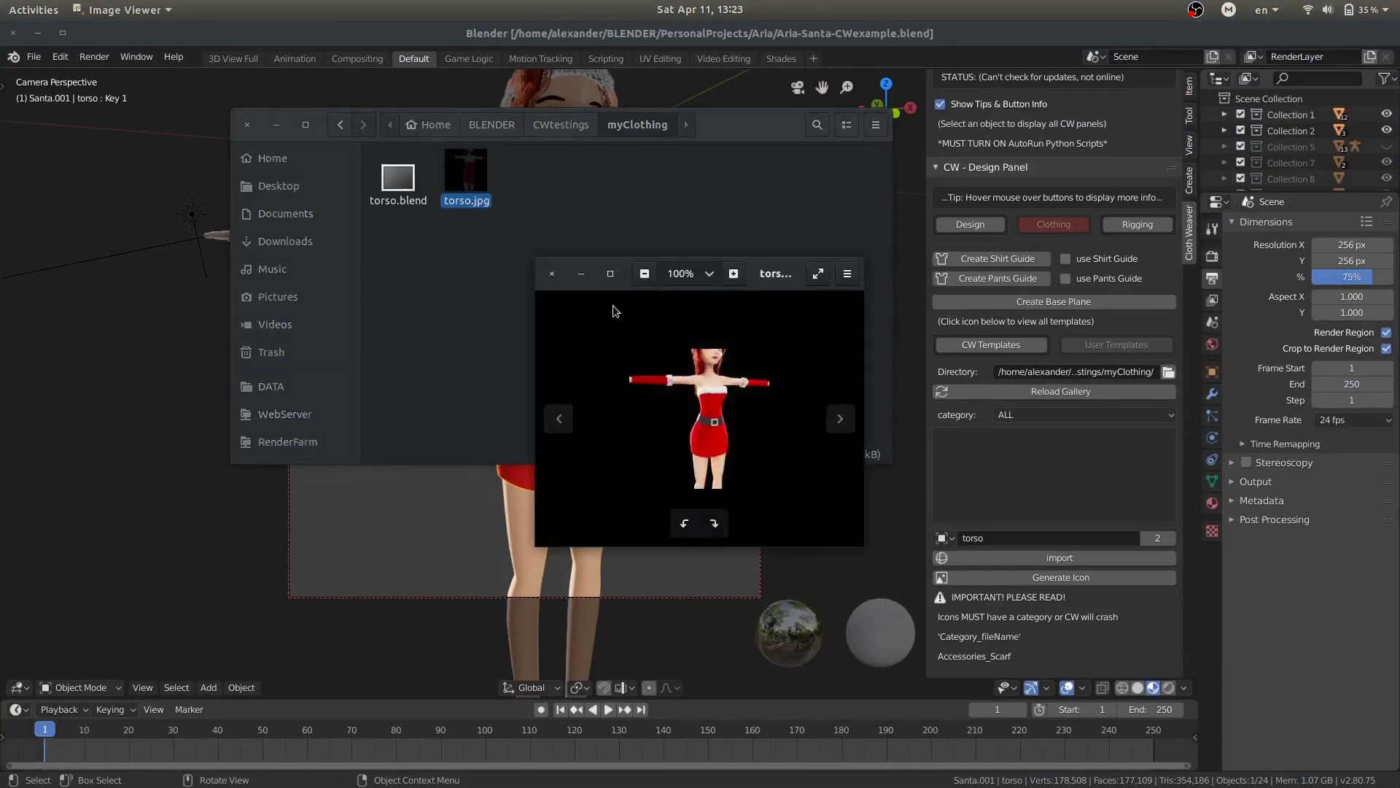
left_click(550, 274)
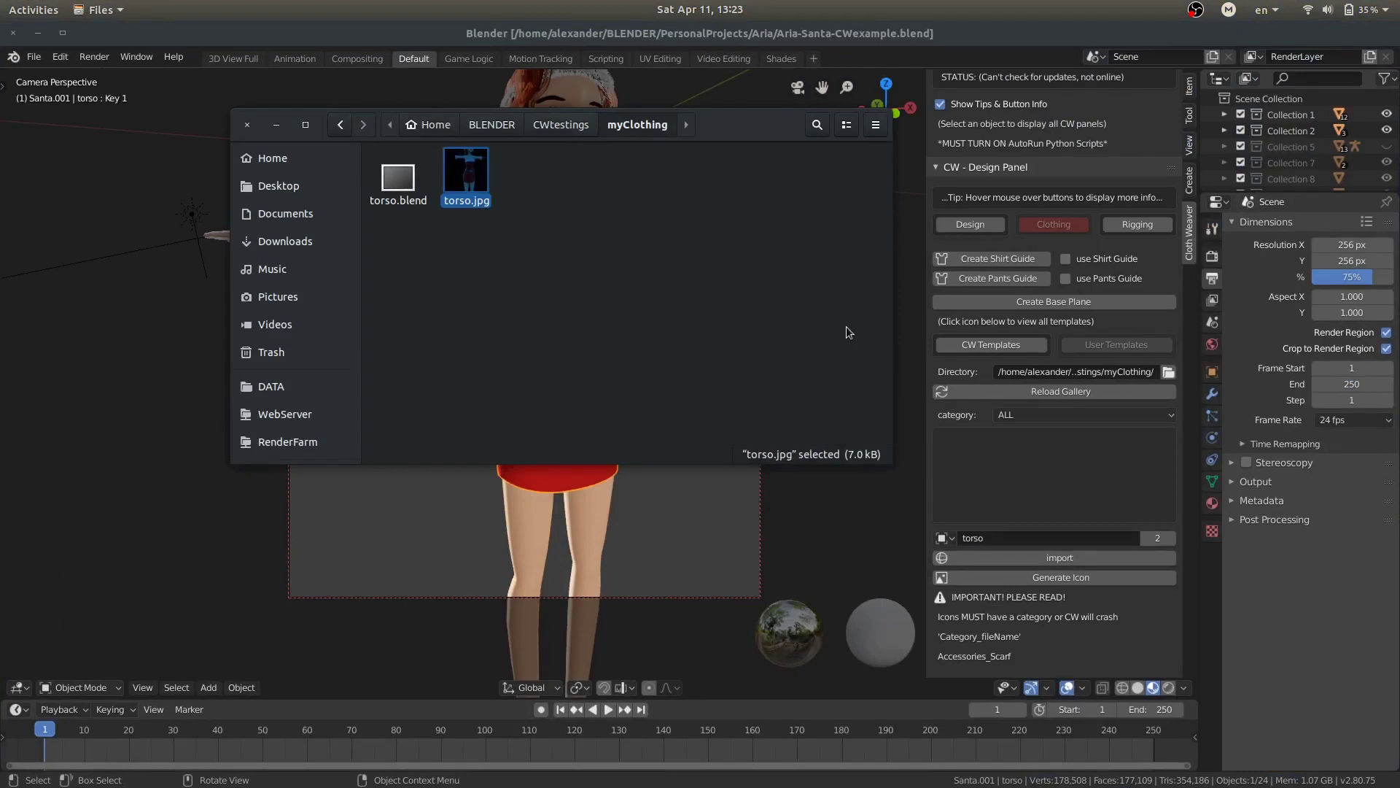
Delete torso.blend and torso.jpg from the myClothing folder and return to Blender
left_click_drag(407, 263, 474, 178)
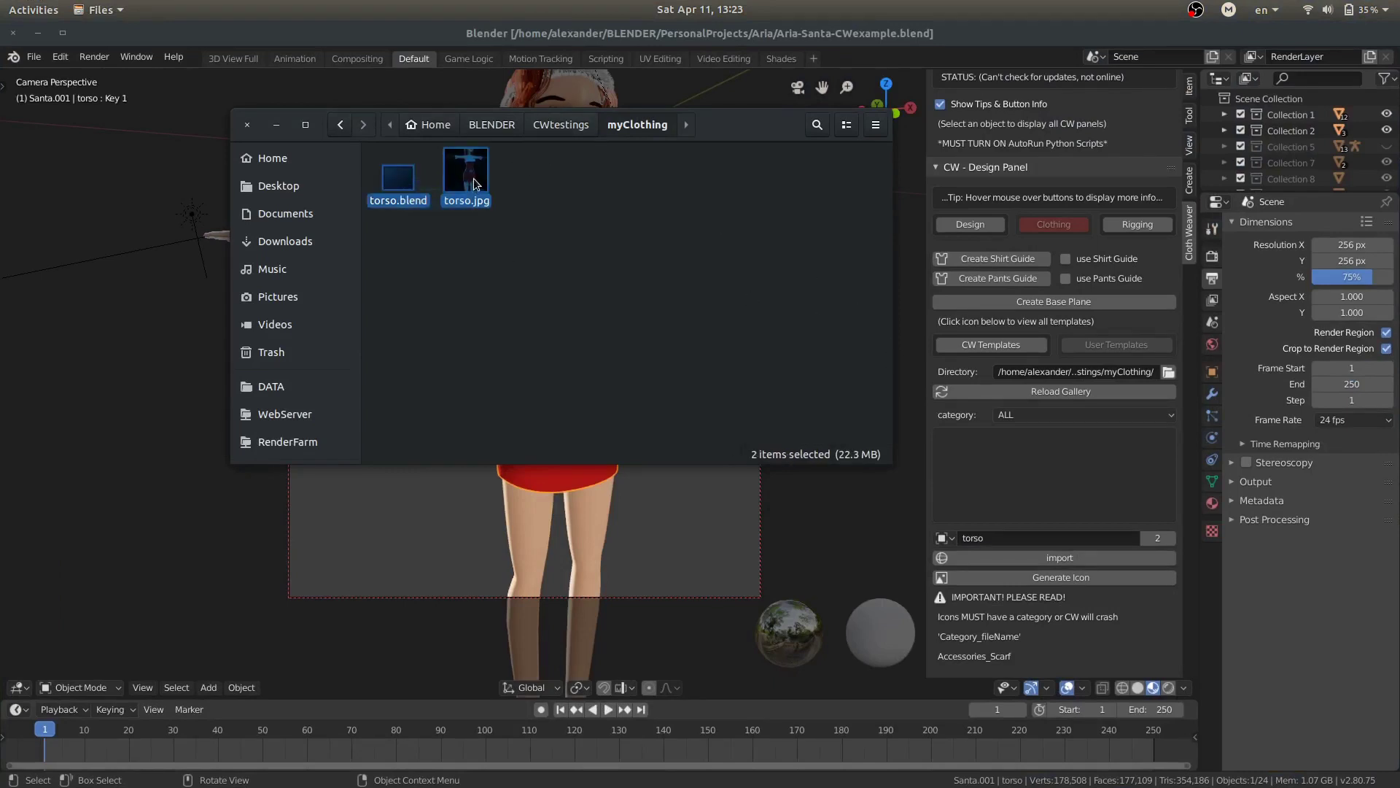
key("Delete")
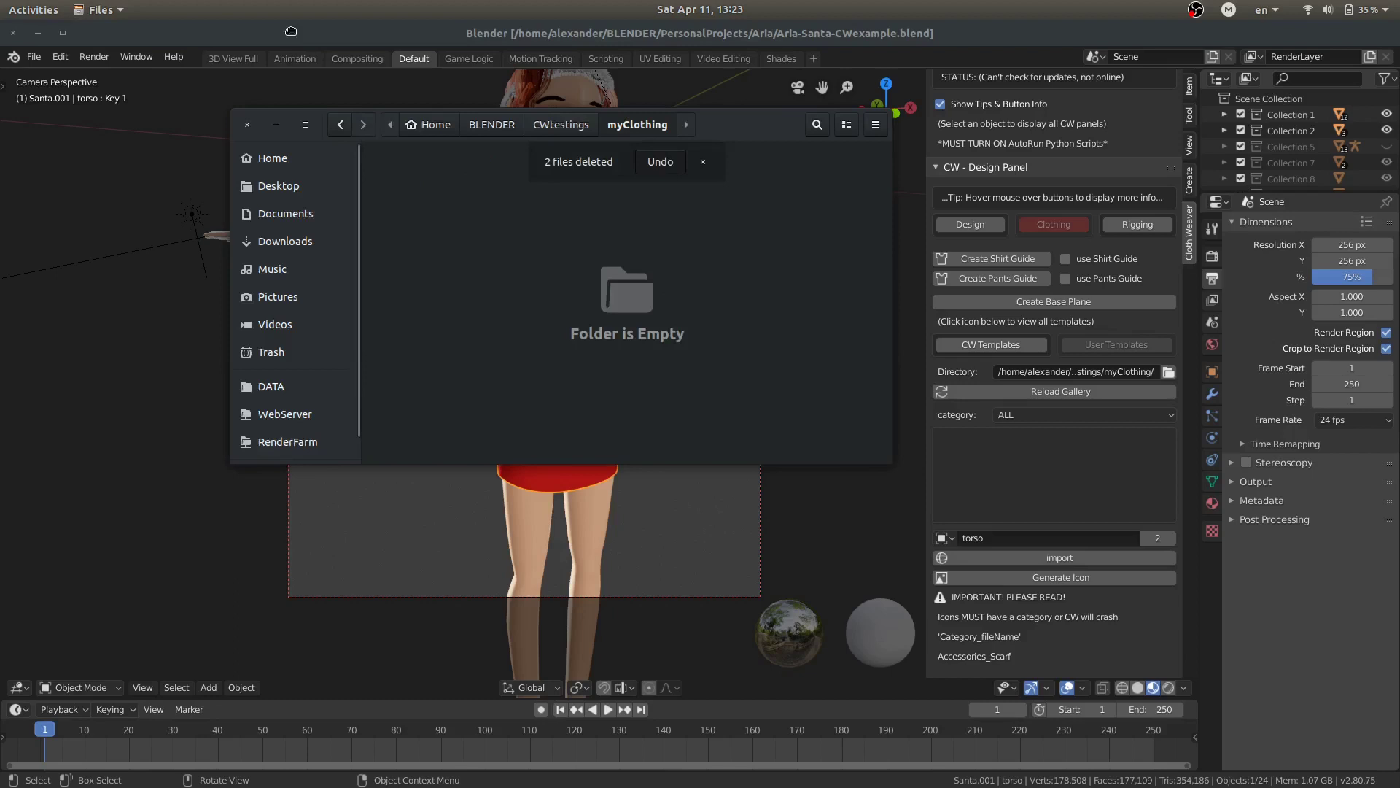
left_click(290, 31)
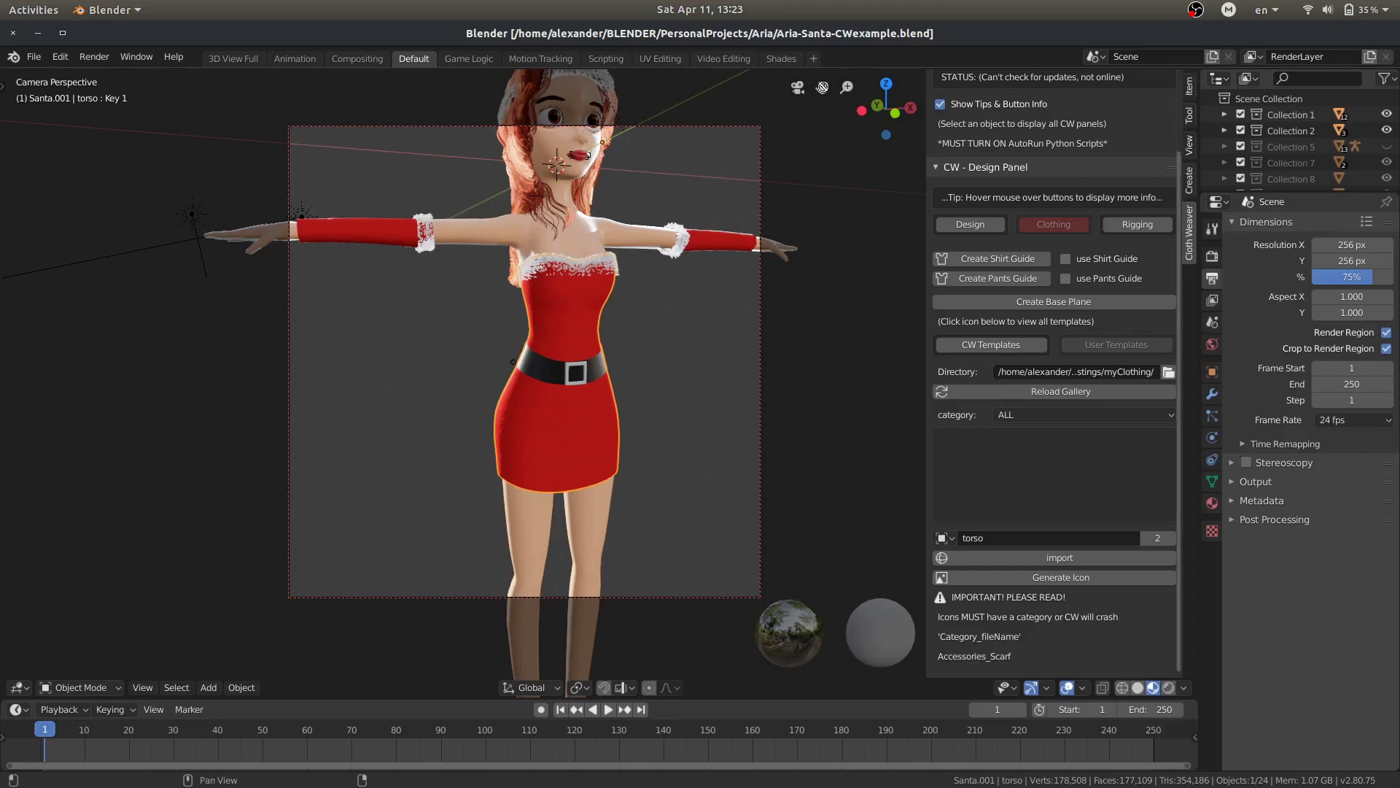
Split the 3D viewport and, in top view, move the camera rig's CTRL bone closer to the character, to about X -16.1, Y 5.5
left_click_drag(1197, 73, 708, 86)
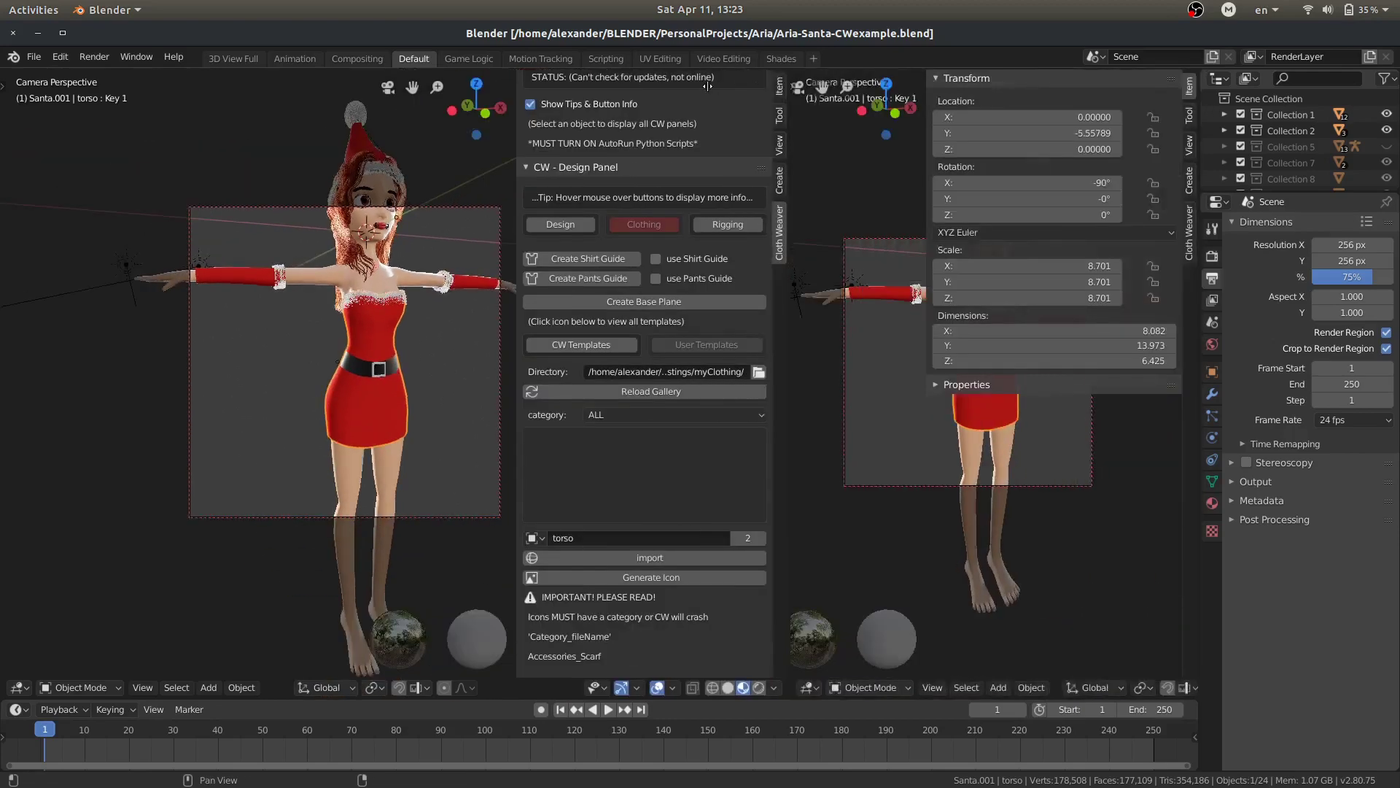
key("KP_7")
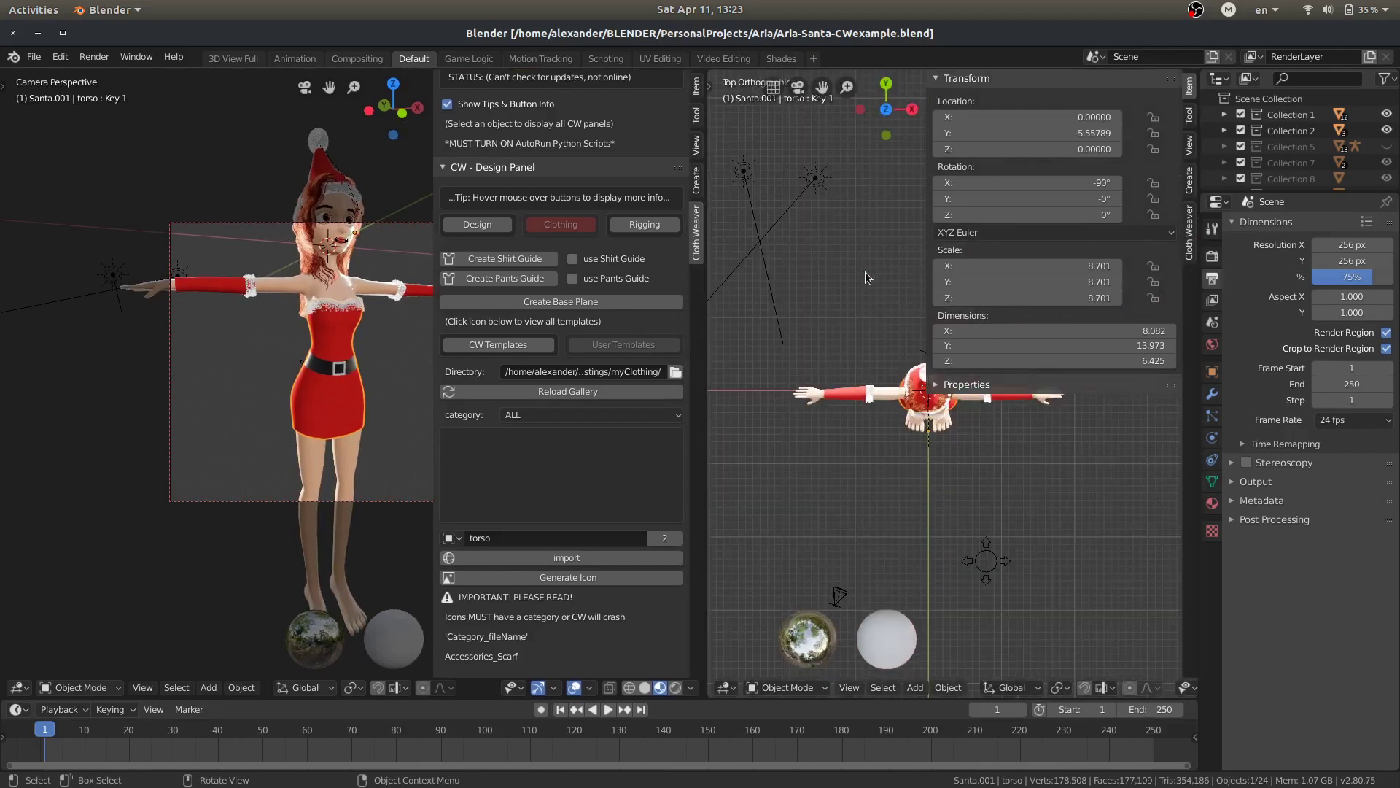
left_click(840, 611)
key("ctrl+Tab")
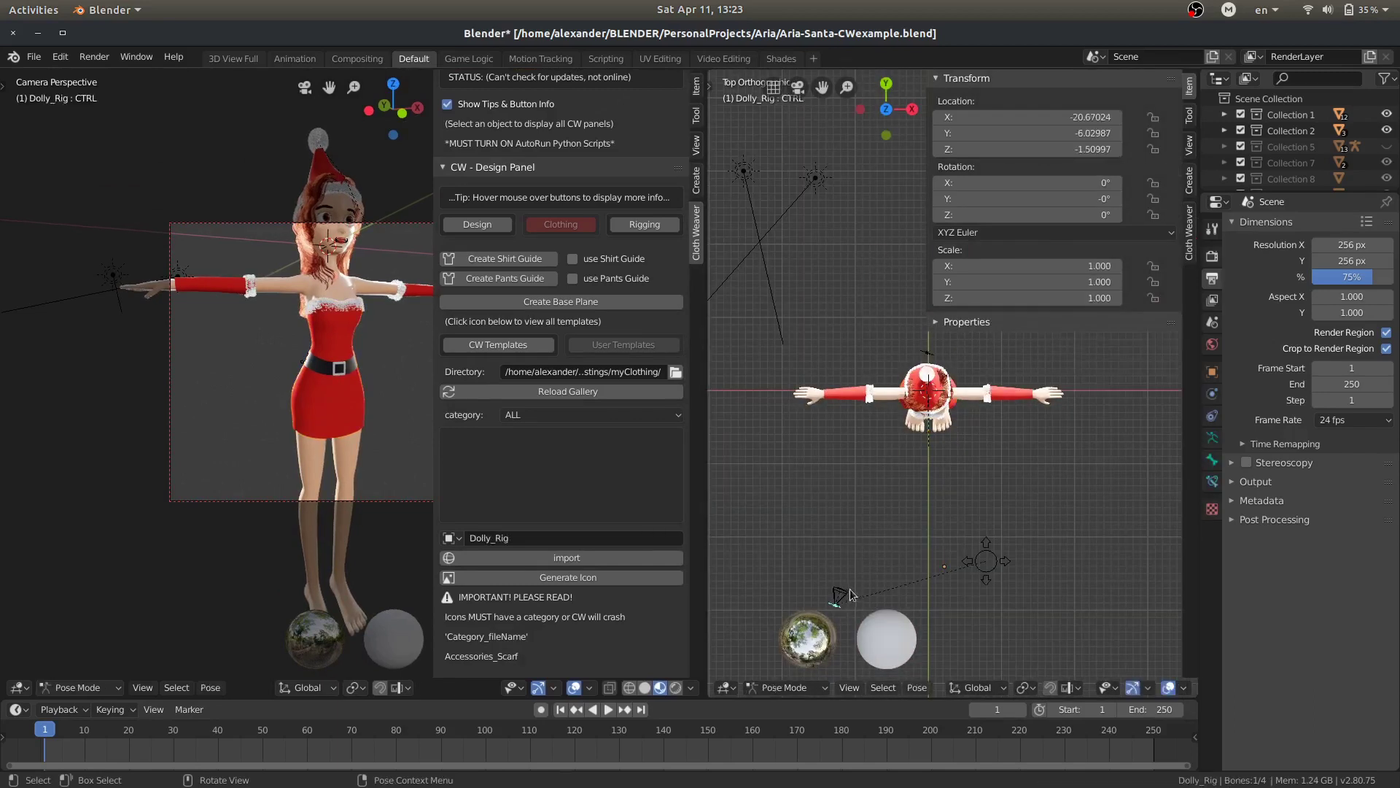
key("g")
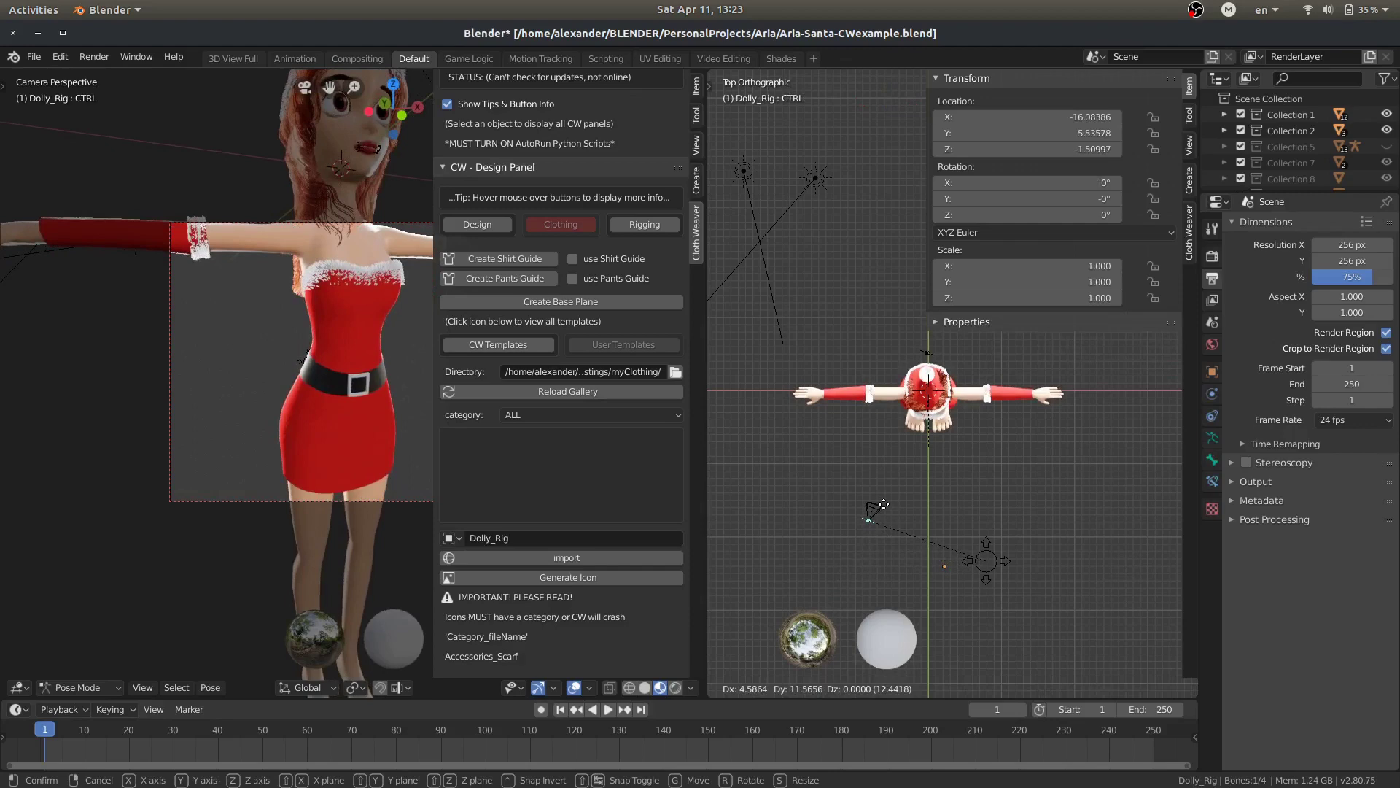
left_click(883, 504)
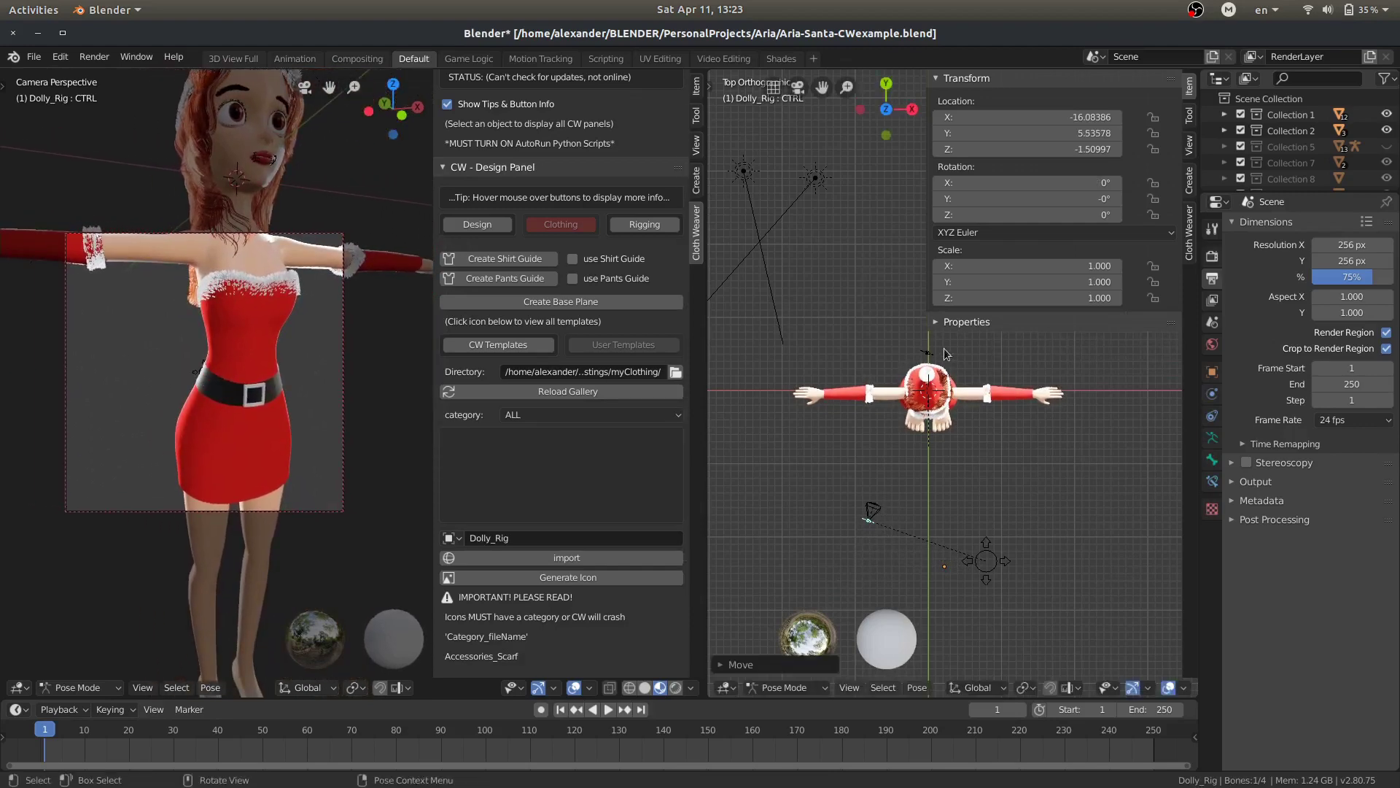
In top view, move the camera rig's AIM bone toward her left-hand side, to about X -5.4, Y 22.1, and merge the viewports
left_click(924, 354)
key("g")
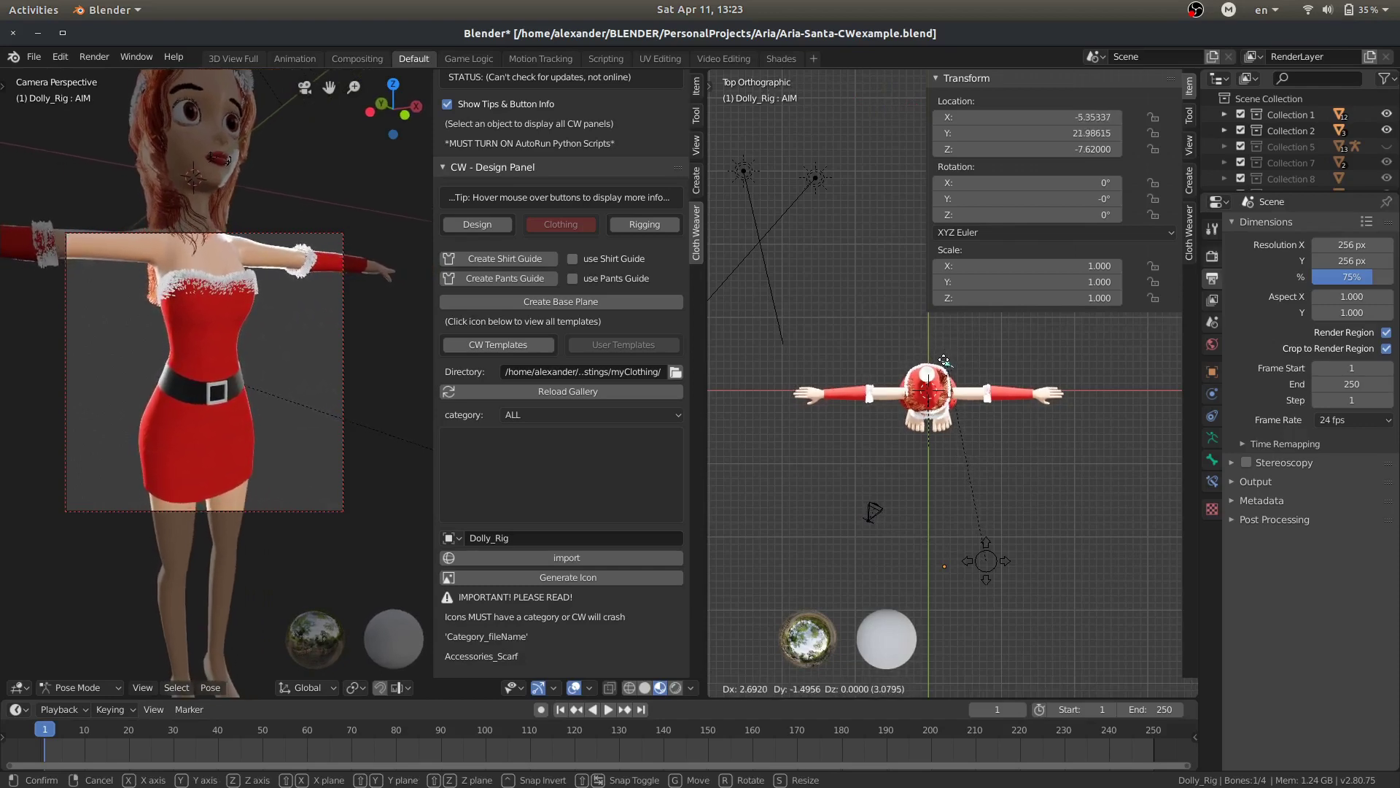
left_click(946, 363)
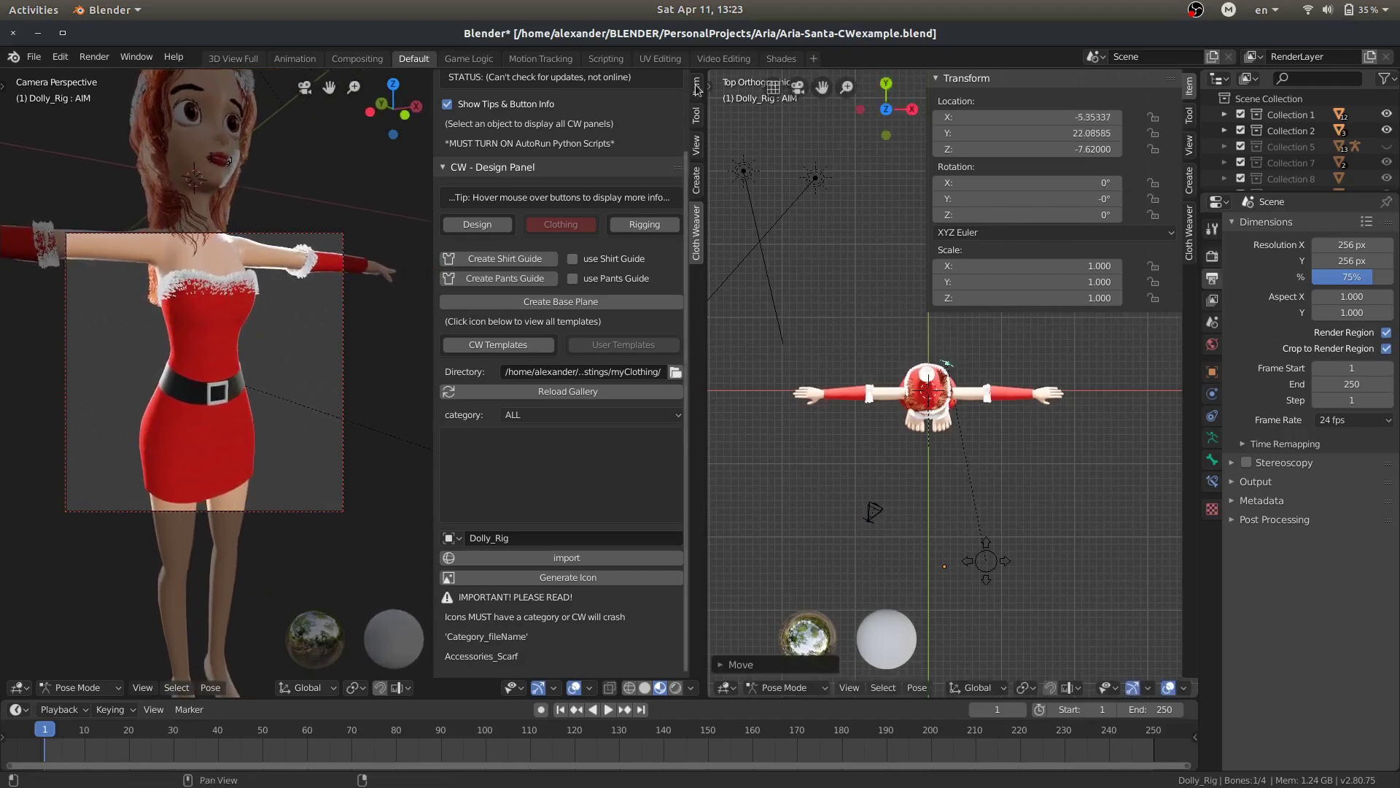
left_click_drag(704, 71, 838, 182)
Examine where the camera rig's AIM bone and camera sit relative to the Santa dress
key("KP_Decimal")
scroll(616, 305, "down", 4)
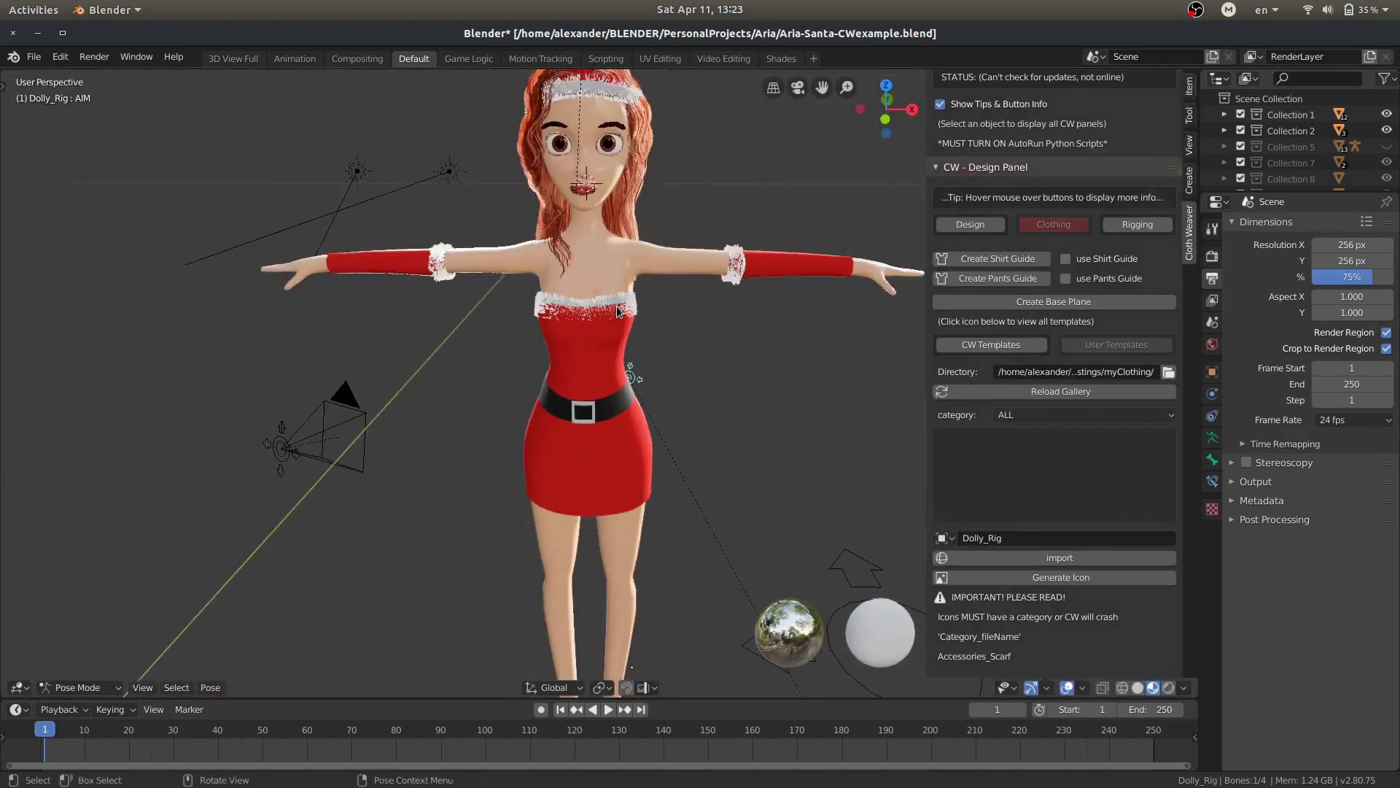
scroll(624, 226, "up", 2)
scroll(624, 226, "up", 5)
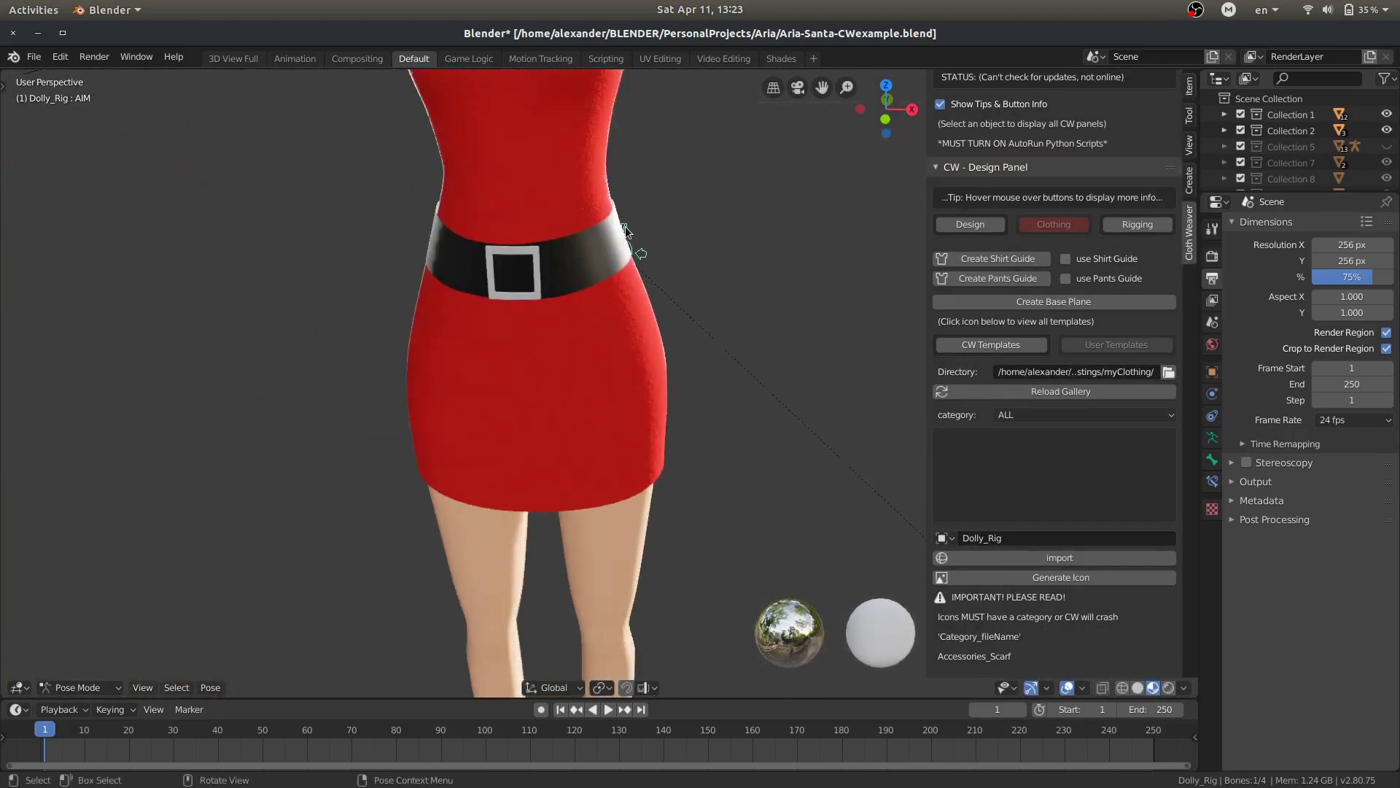
middle_click_drag(667, 303, 609, 263)
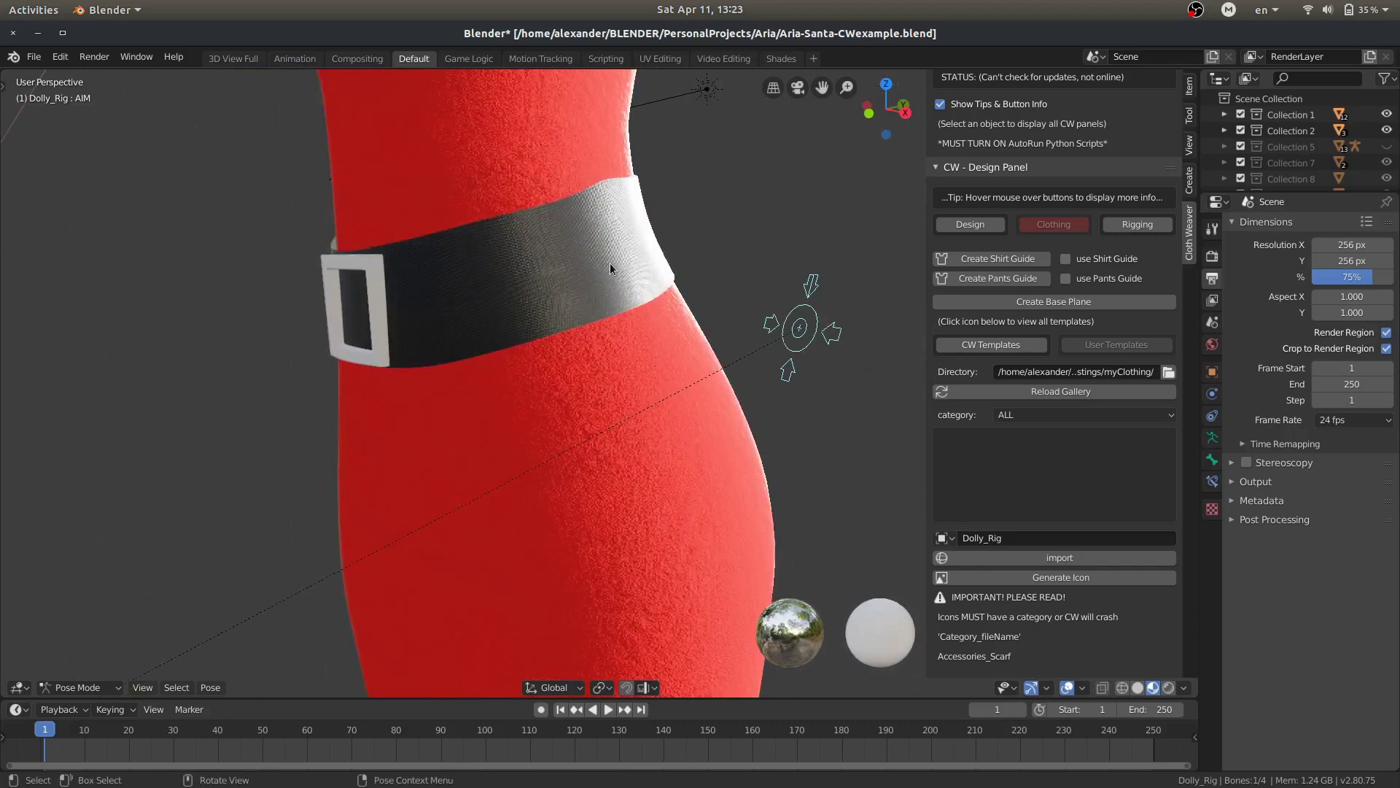
scroll(610, 262, "down", 6)
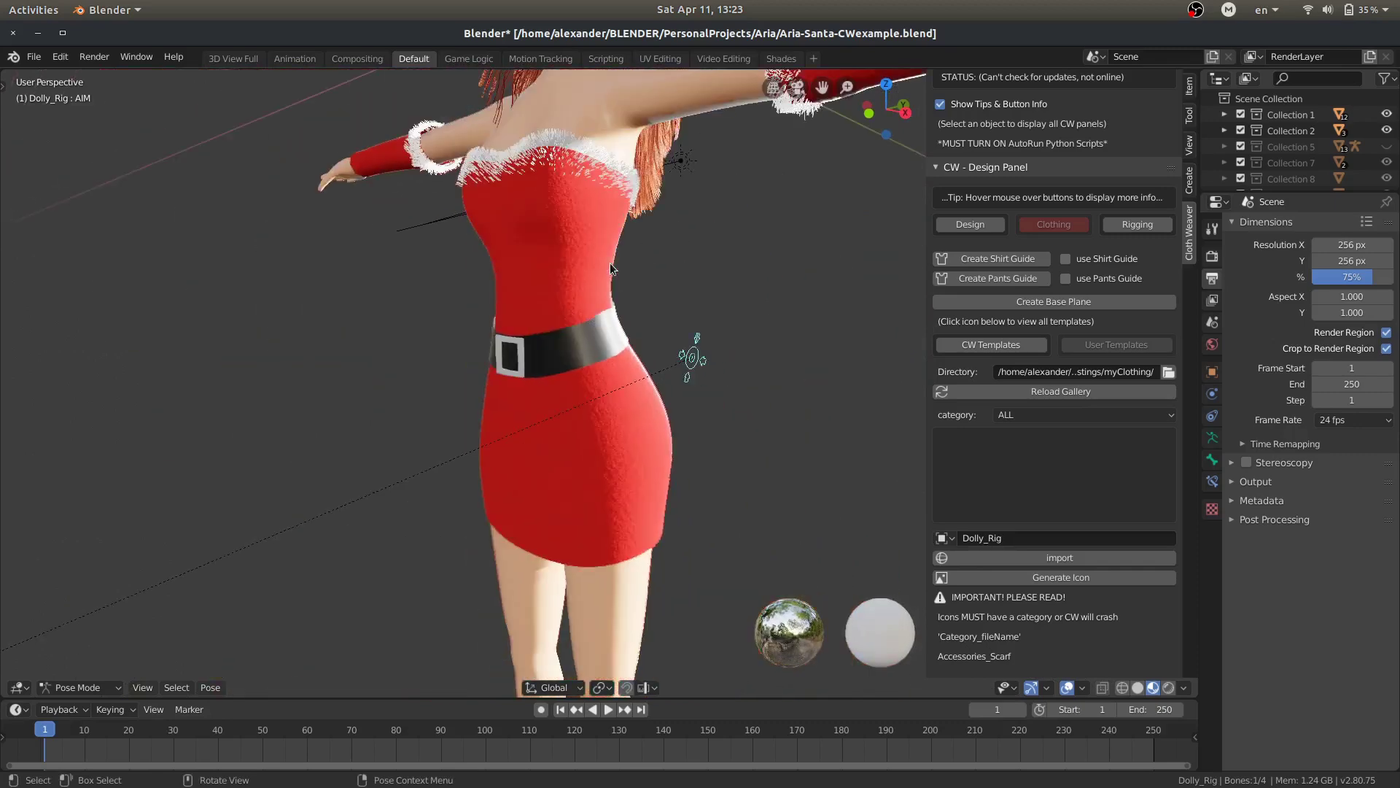
middle_click_drag(601, 339, 477, 322, "shift")
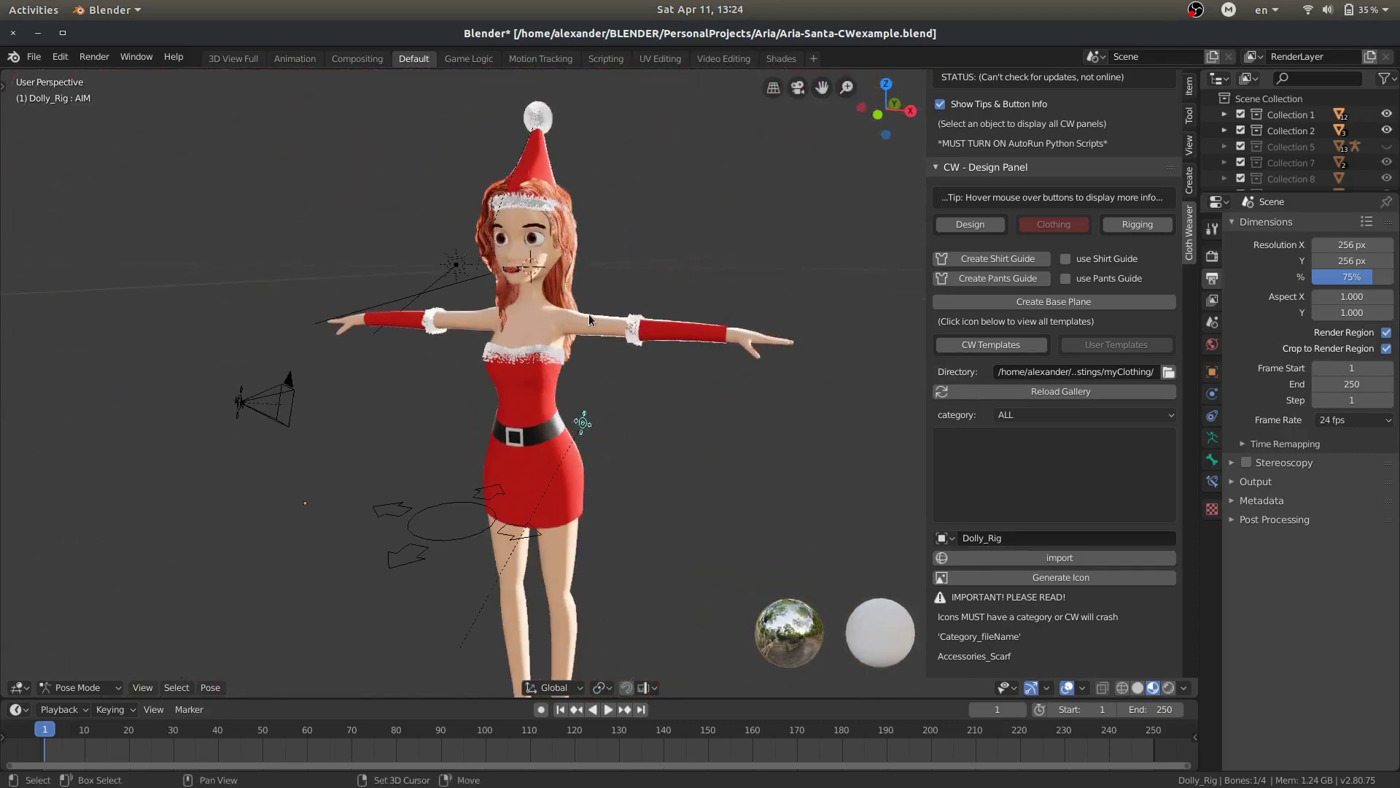
Select the Santa dress and rename it as Holiday_Santa-Torso so the name includes a category
left_click(525, 392)
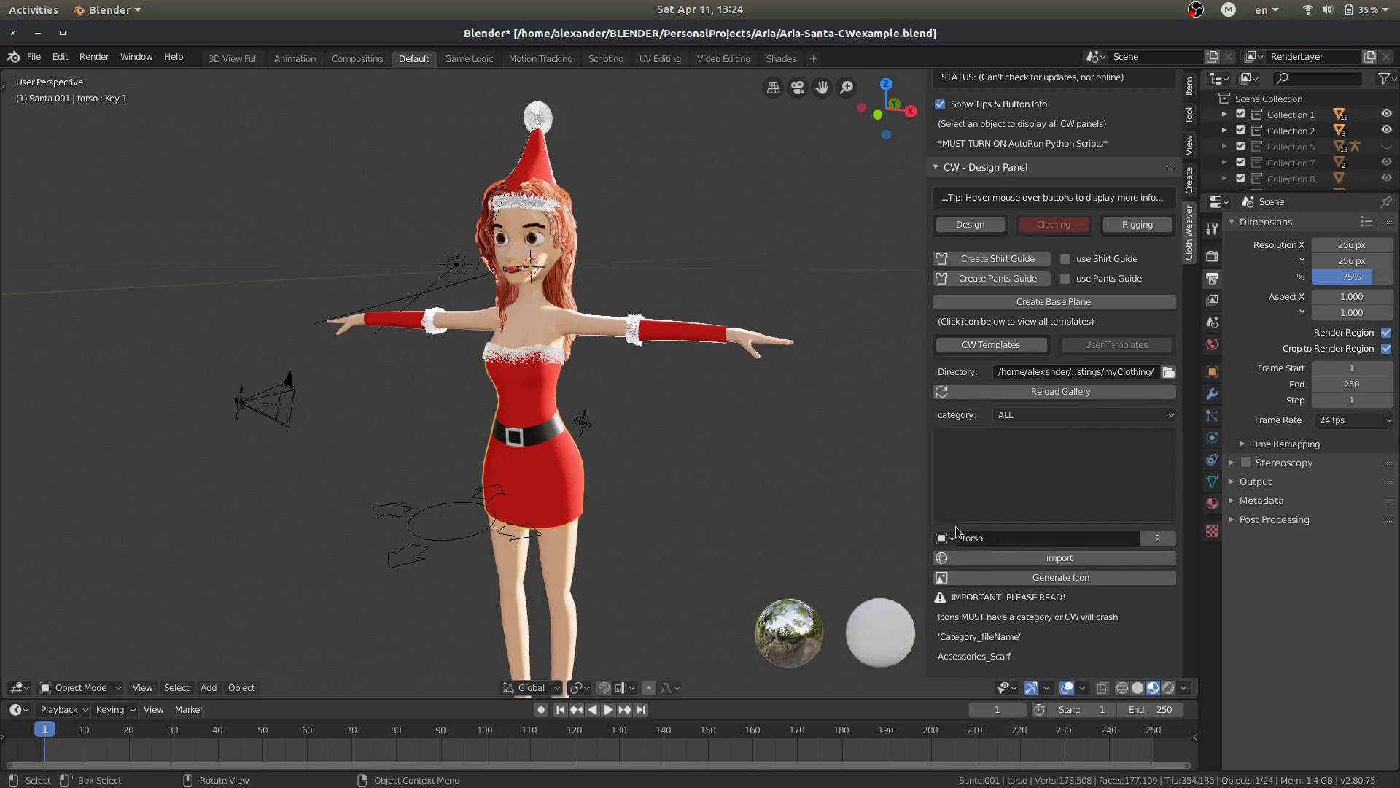
left_click(1003, 538)
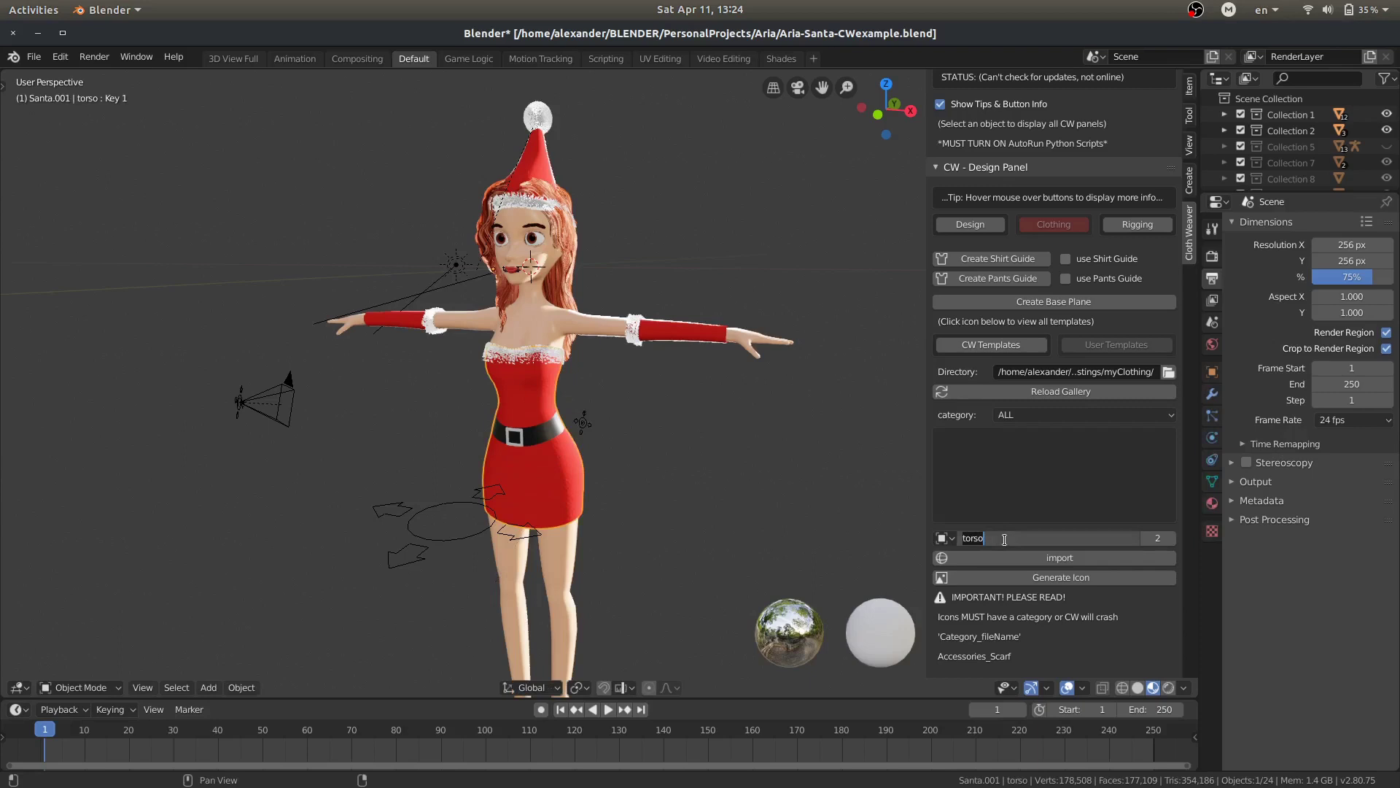
key("BackSpace")
type("Holiday_Santa-Torso")
key("Return")
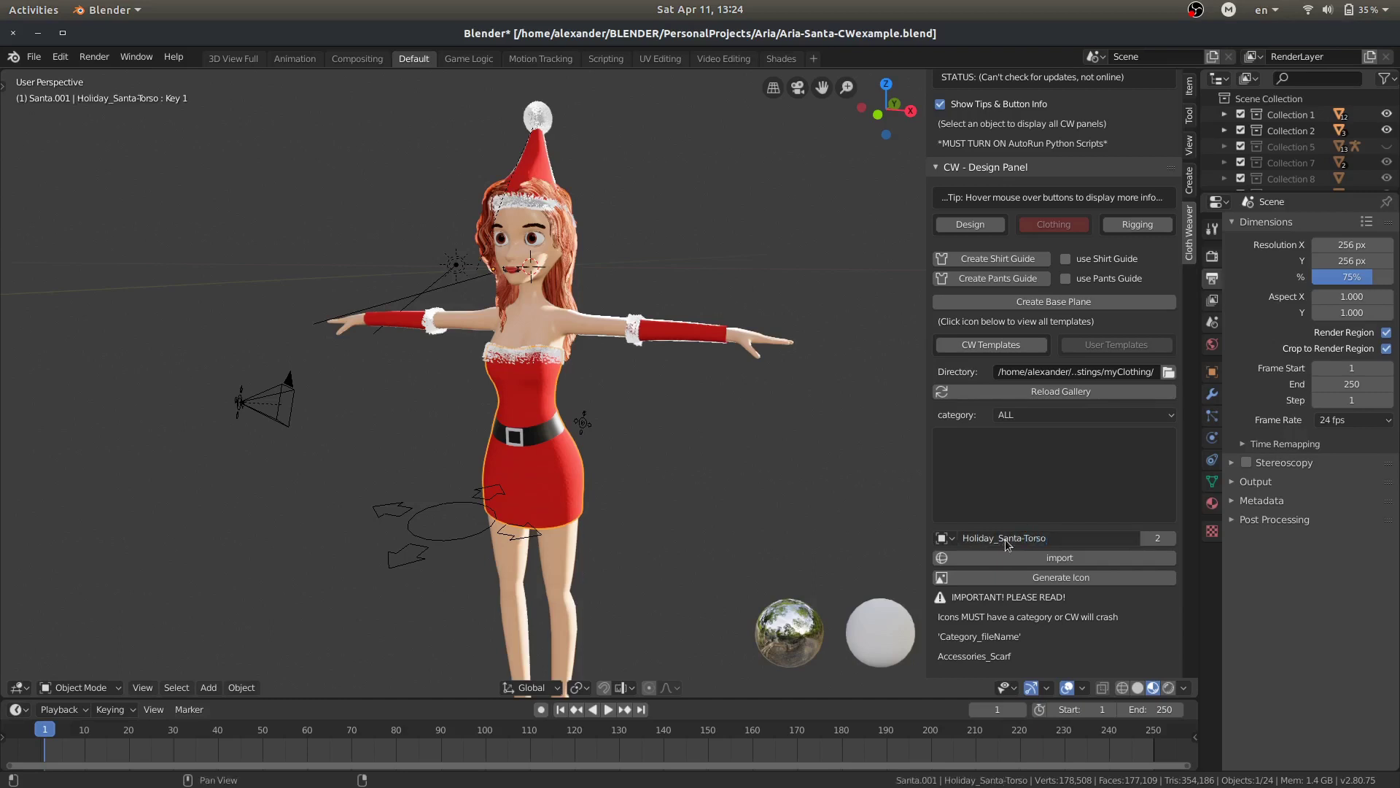
Generate the icon for Holiday_Santa-Torso and reload the template gallery
left_click(1055, 576)
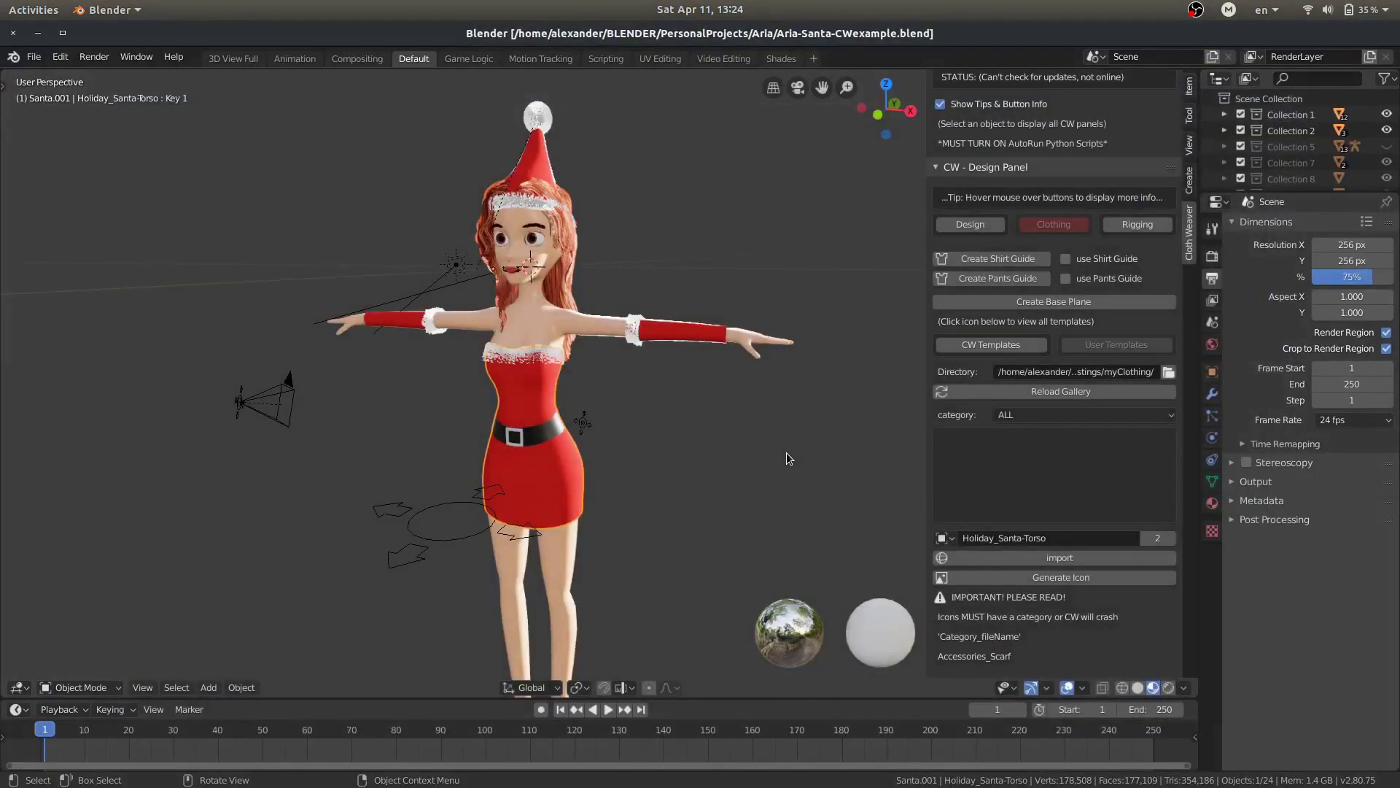
left_click(1068, 392)
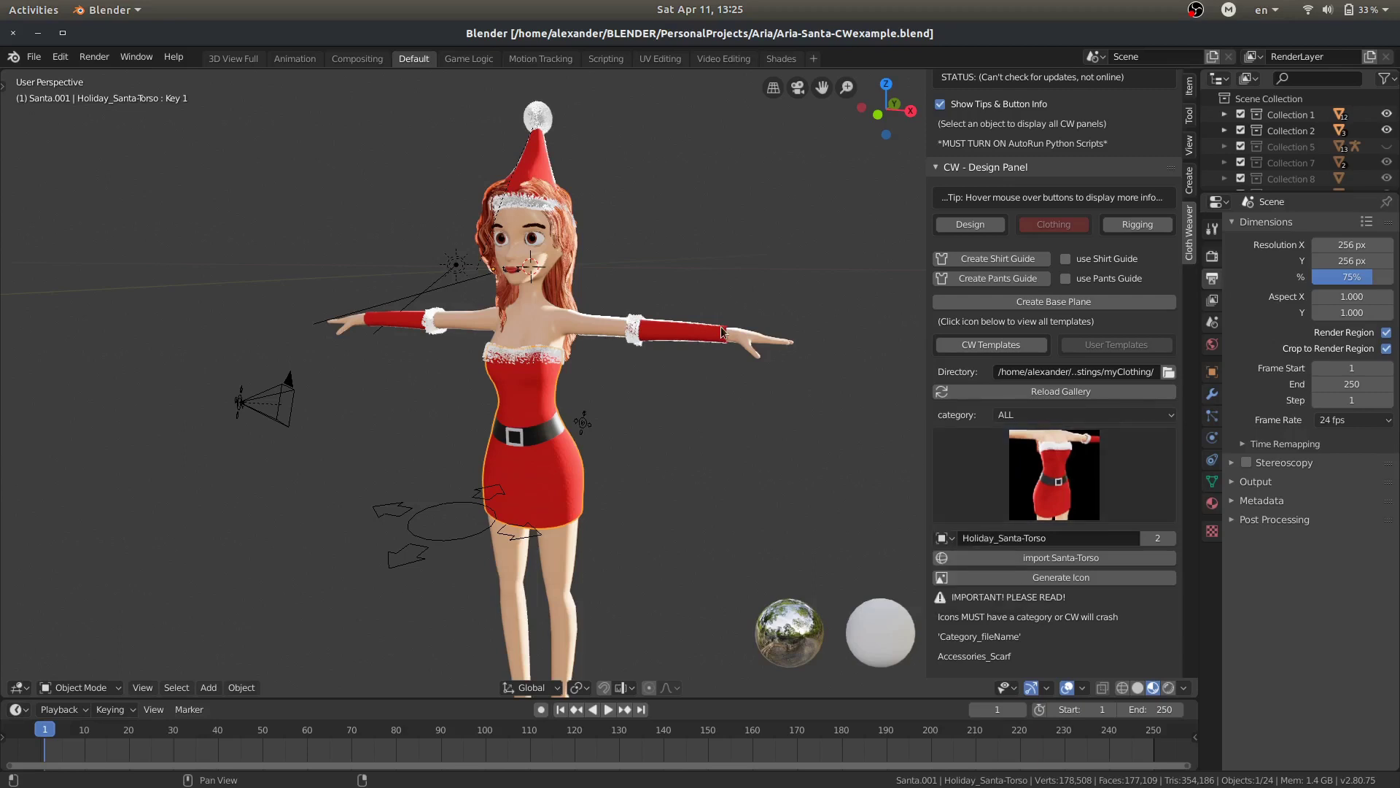
Move the camera rig in right, top and perspective views until the camera frames the Santa hat, and hide Collection 1 and Collection 2
left_click(541, 159)
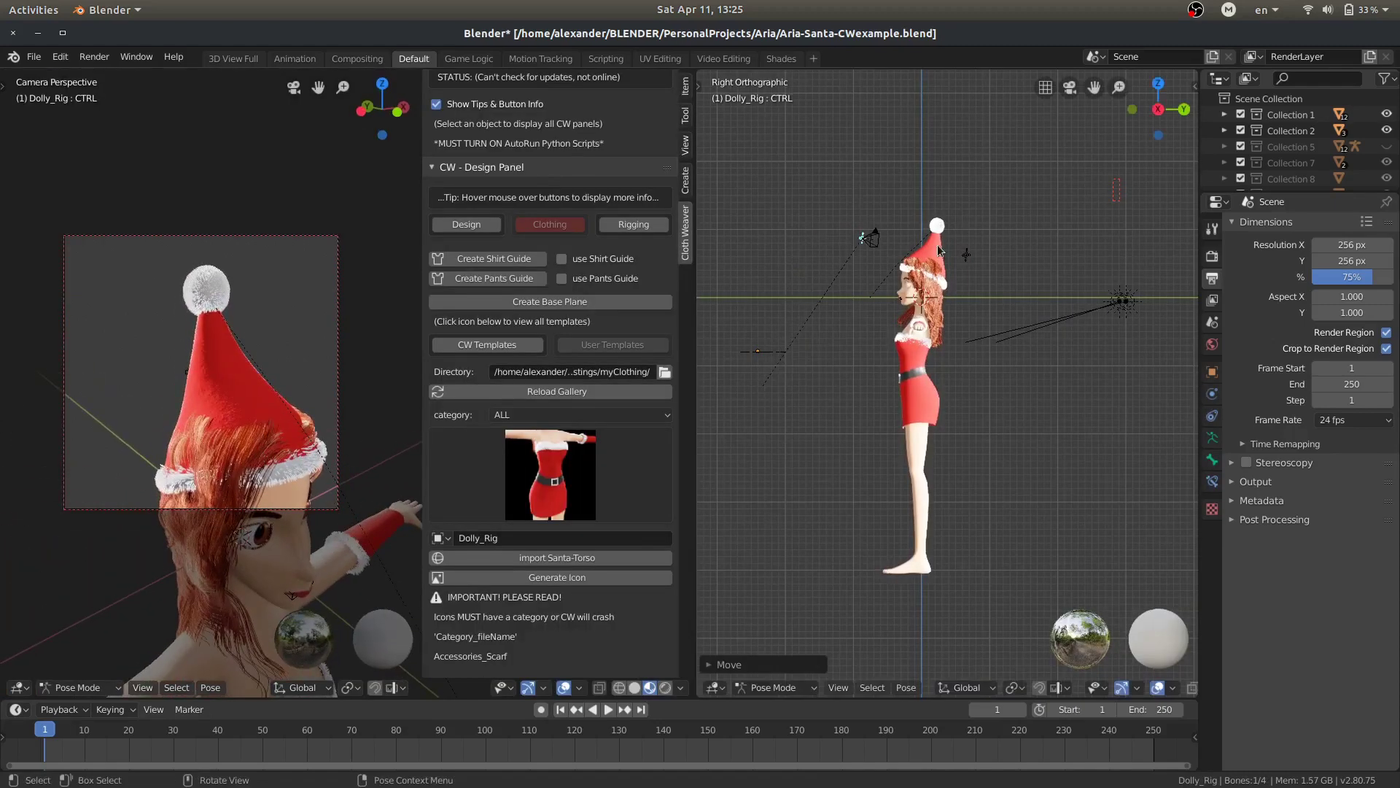
left_click(1022, 264)
left_click(204, 374)
key("g")
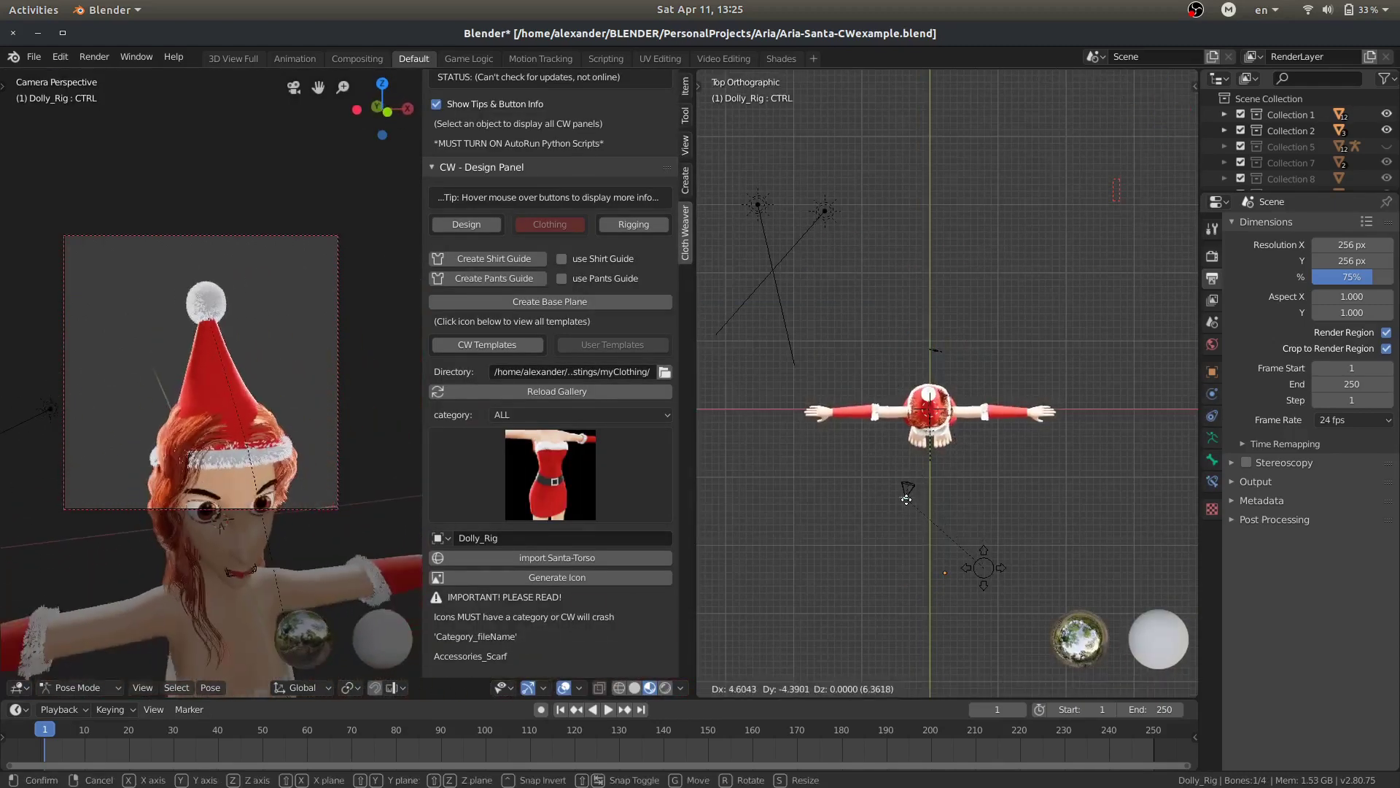
left_click(730, 467)
middle_click_drag(730, 467, 875, 409)
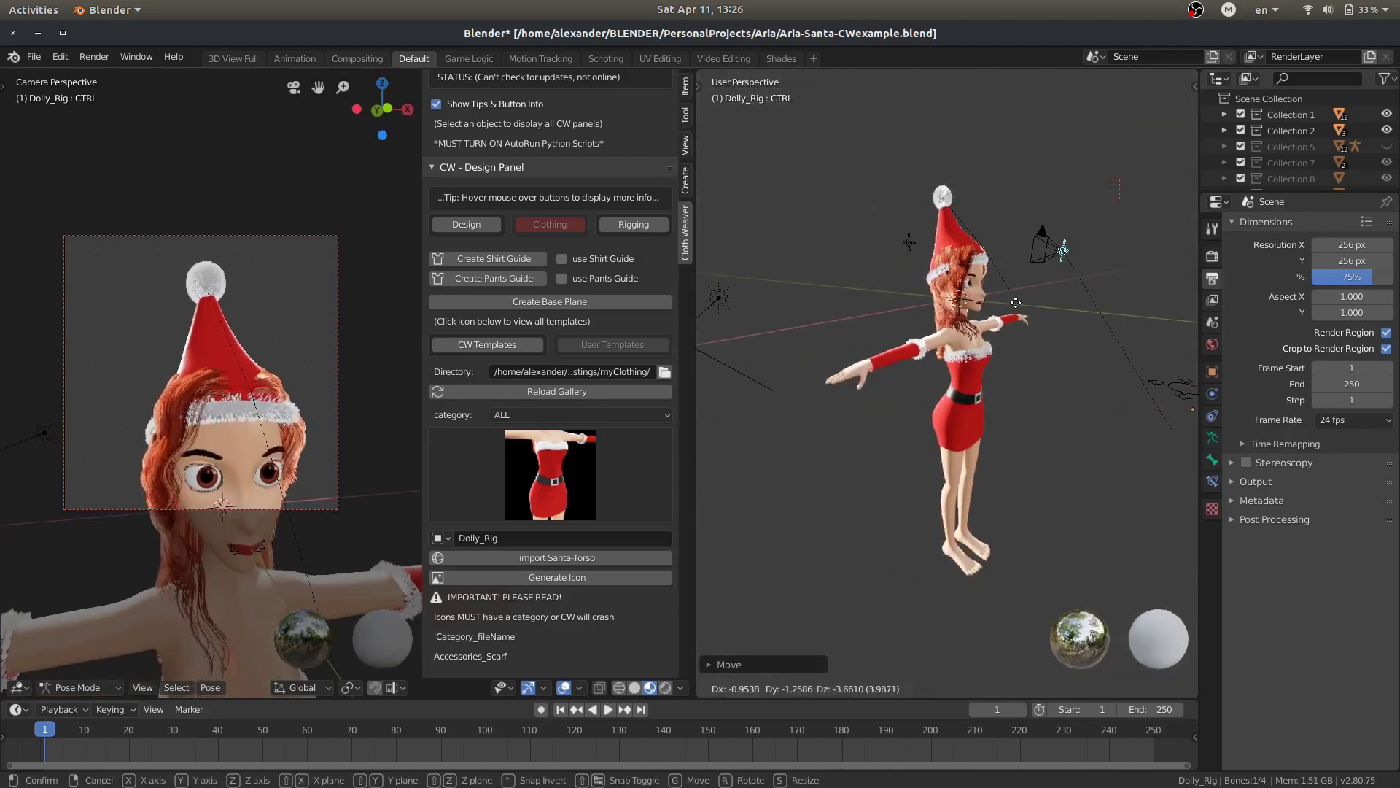
left_click_drag(1387, 114, 1386, 131)
middle_click_drag(1019, 344, 926, 342, "alt")
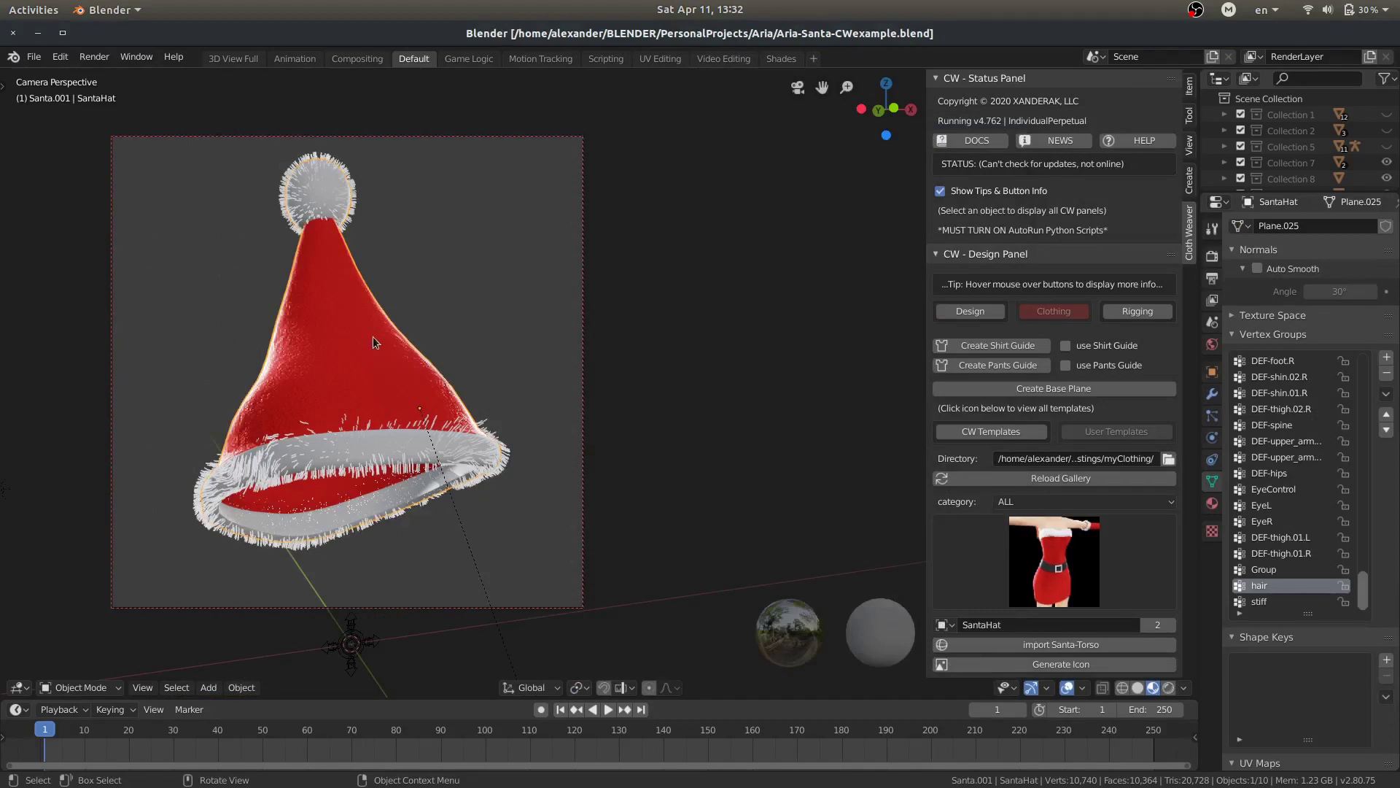
Select the Santa hat and rename it as Holiday_Santa-Hat so the name includes a category
left_click(357, 296)
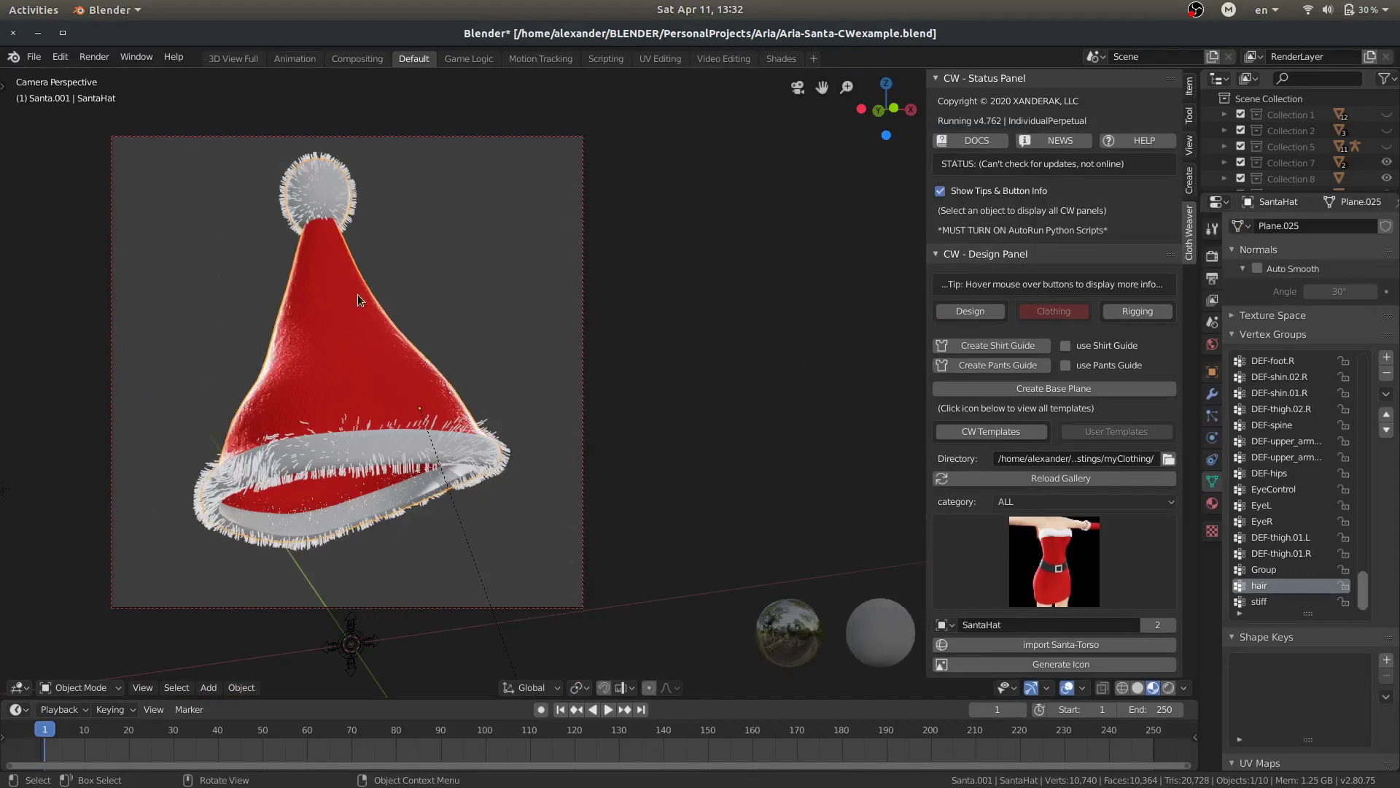
left_click(1020, 624)
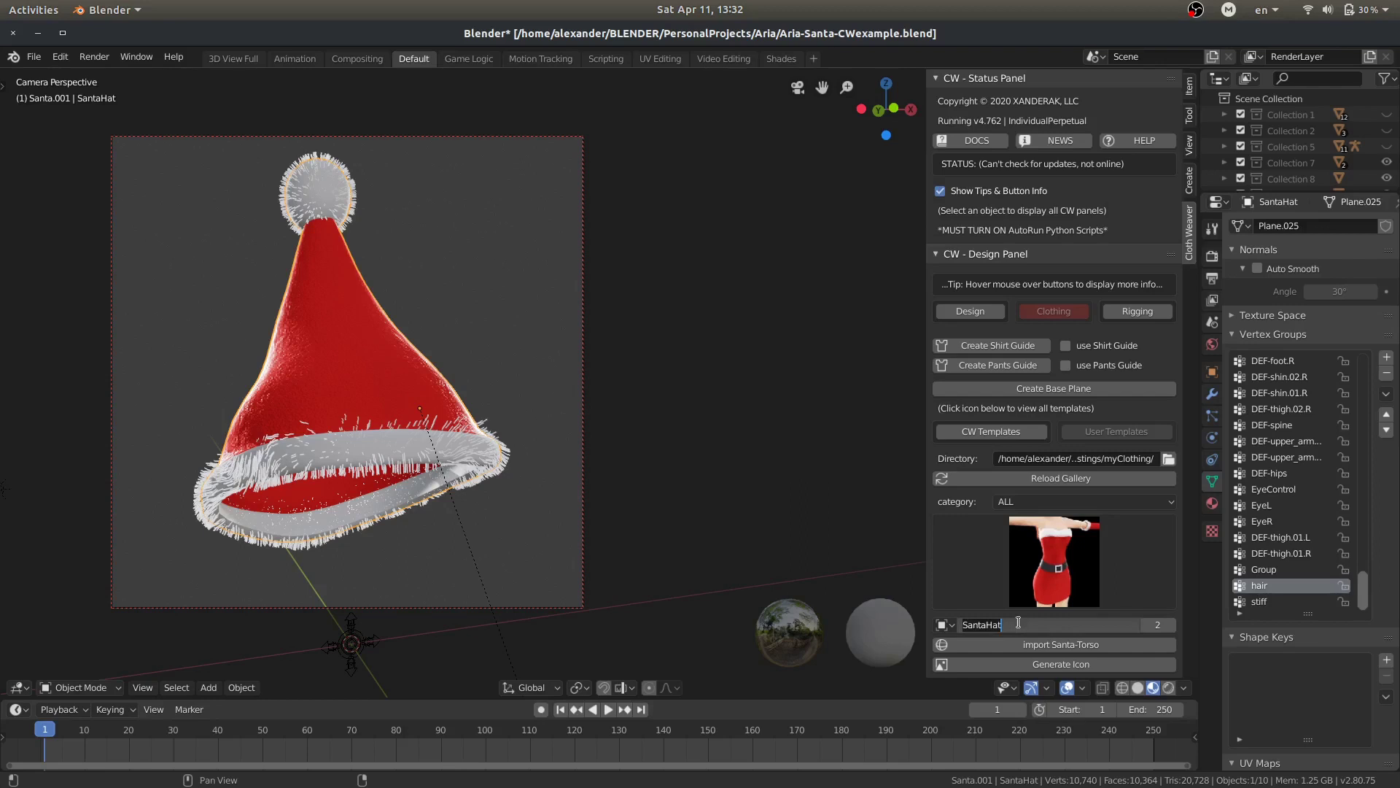
type("Hoi")
type("iday")
type("_S")
type("anta")
type(" Hat")
key("Return")
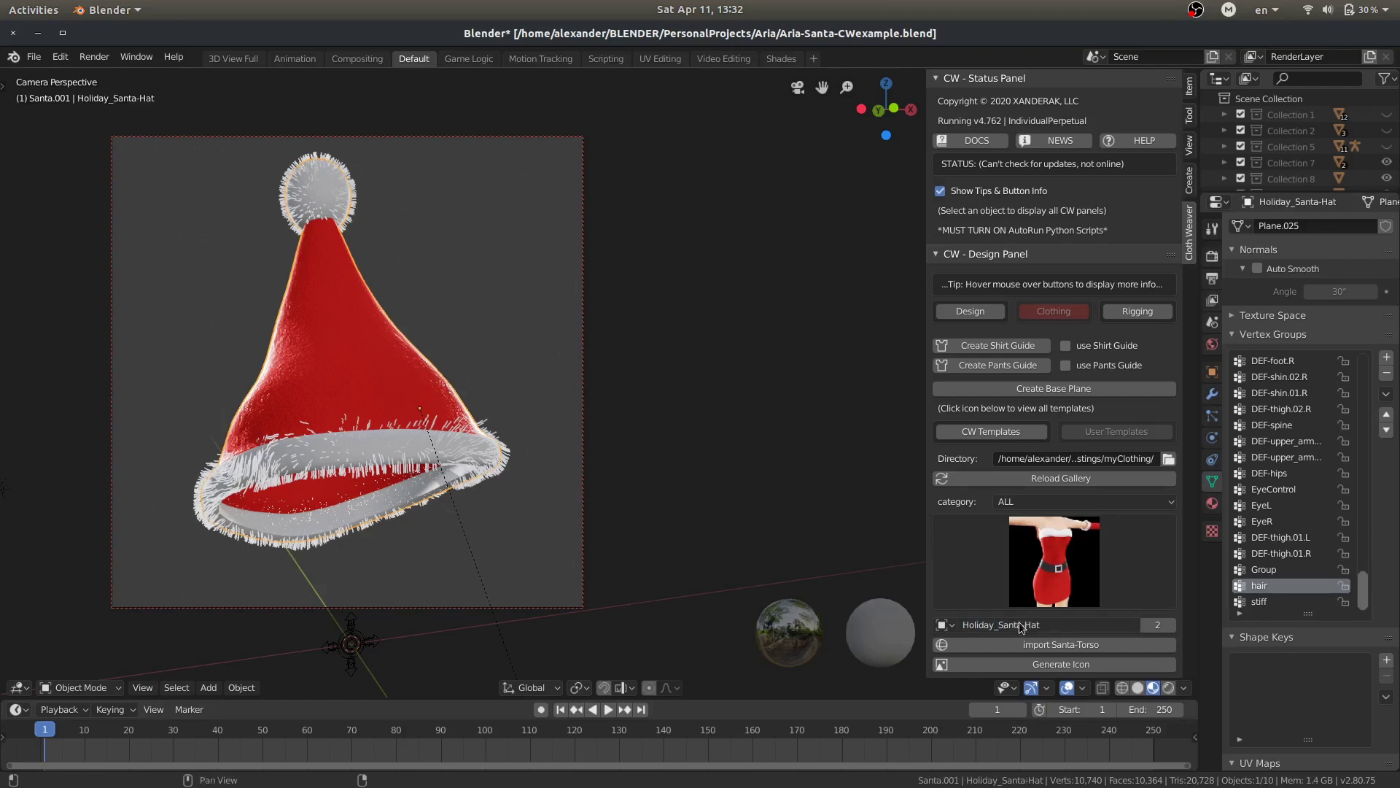
Generate the icon for Holiday_Santa-Hat and choose the hat's thumbnail in the template gallery
left_click(1050, 663)
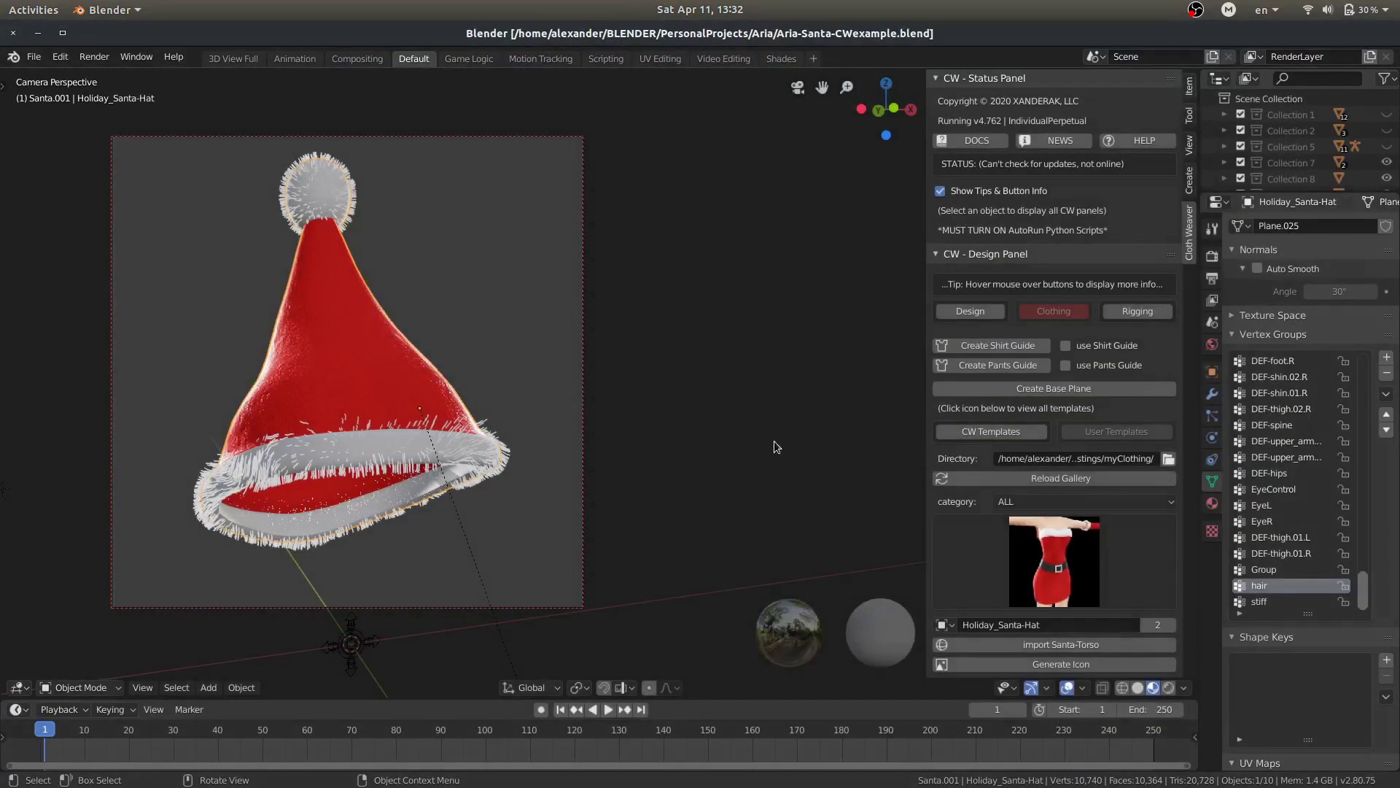
left_click(1035, 545)
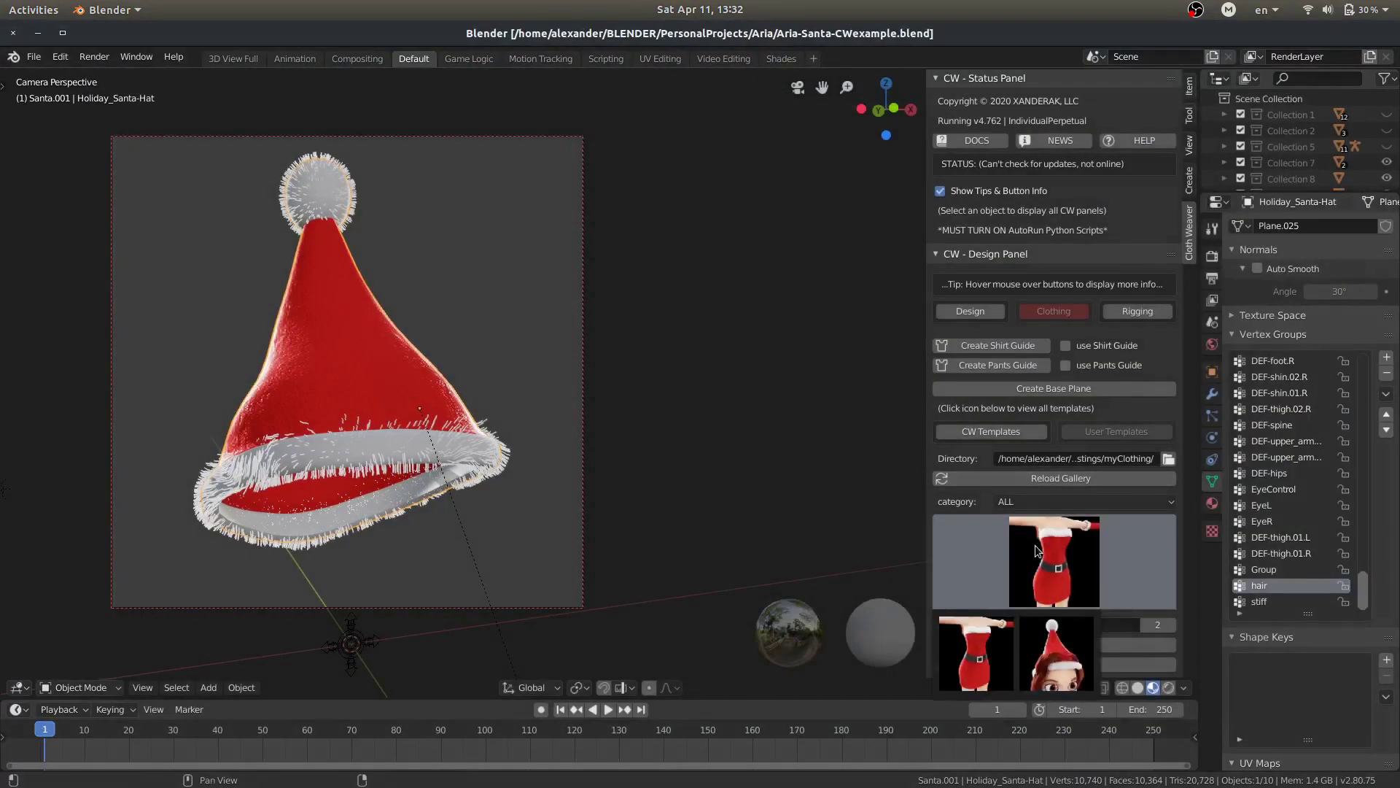
left_click(1056, 625)
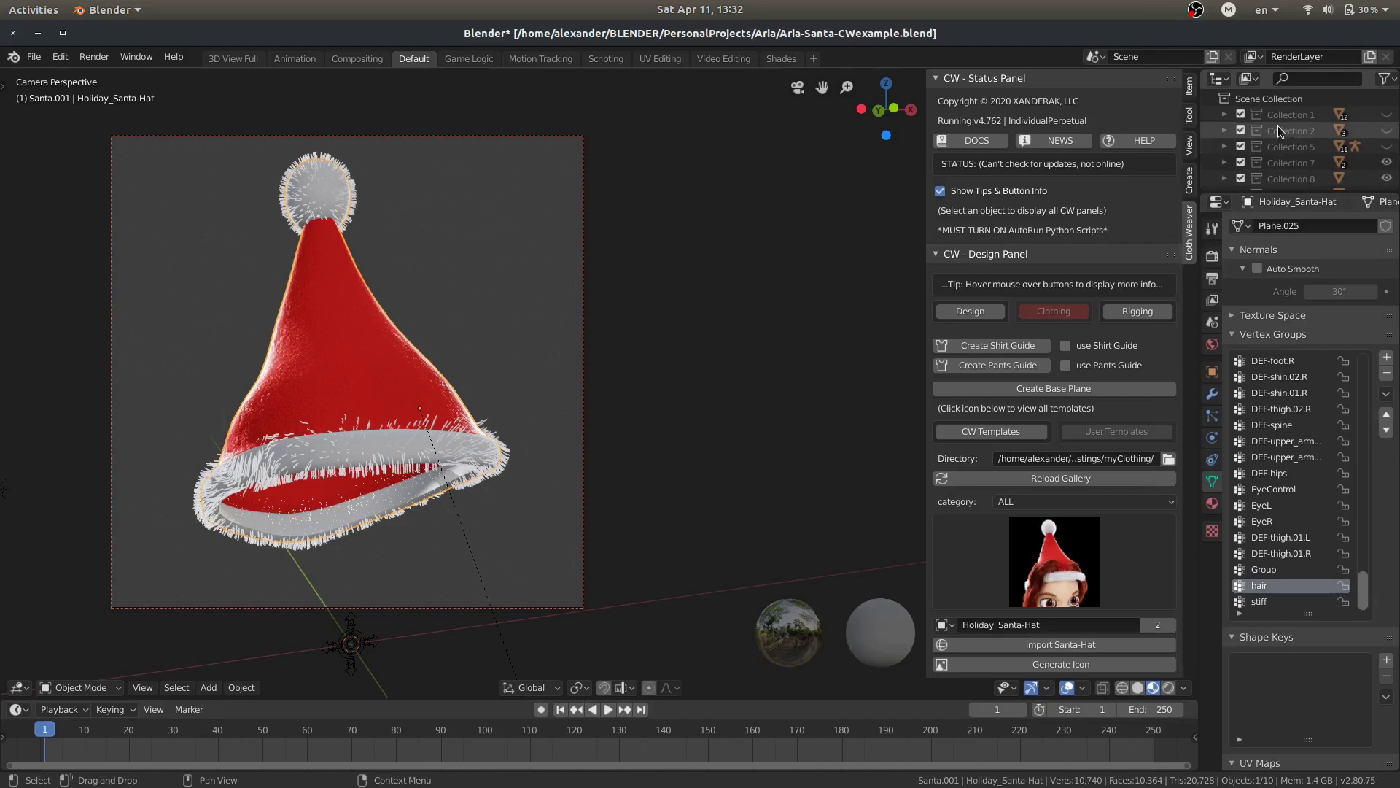
left_click(1041, 591)
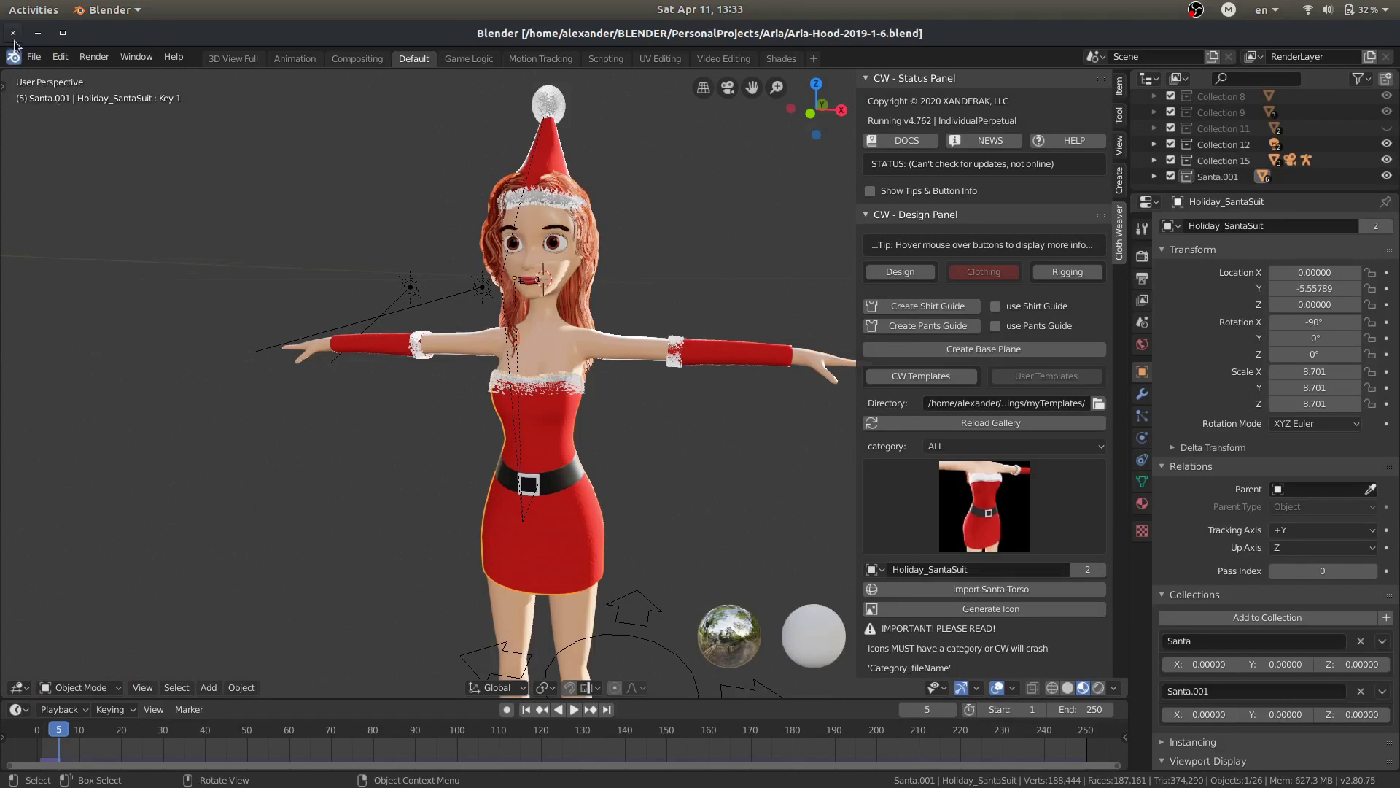
In a fresh Blender scene, dismiss the splash screen and switch the Cloth Weaver clothing gallery to User Templates
key("ctrl+s")
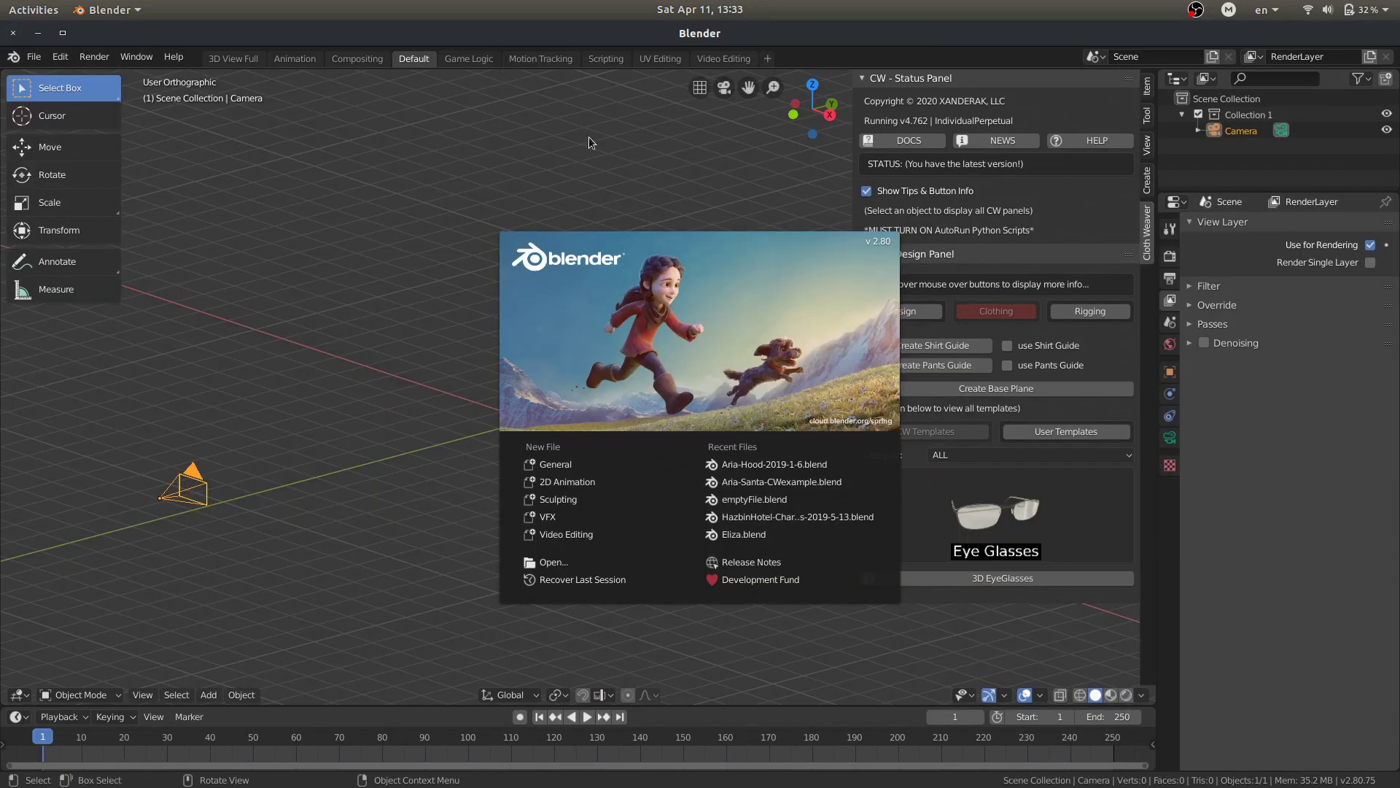
left_click(901, 259)
left_click(925, 431)
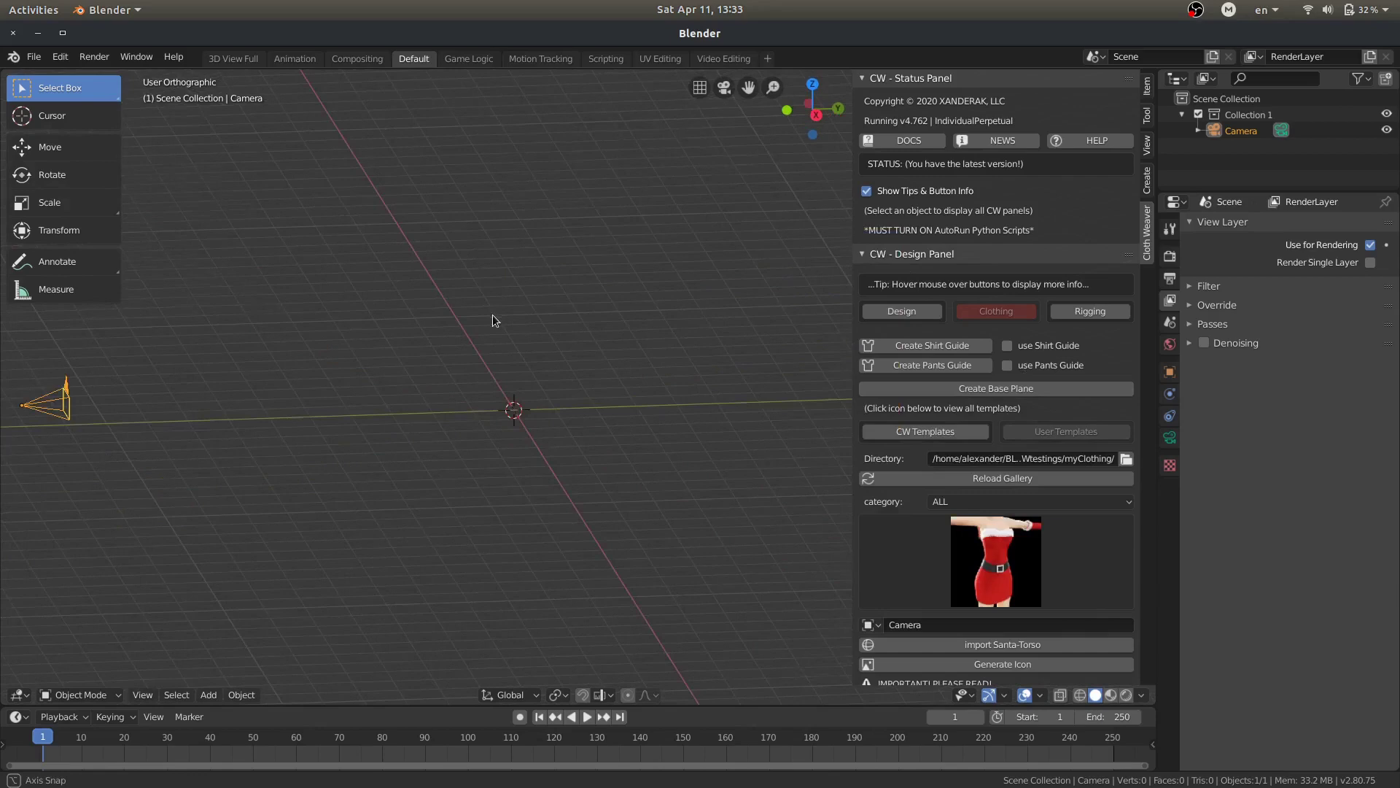
middle_click_drag(492, 315, 638, 343)
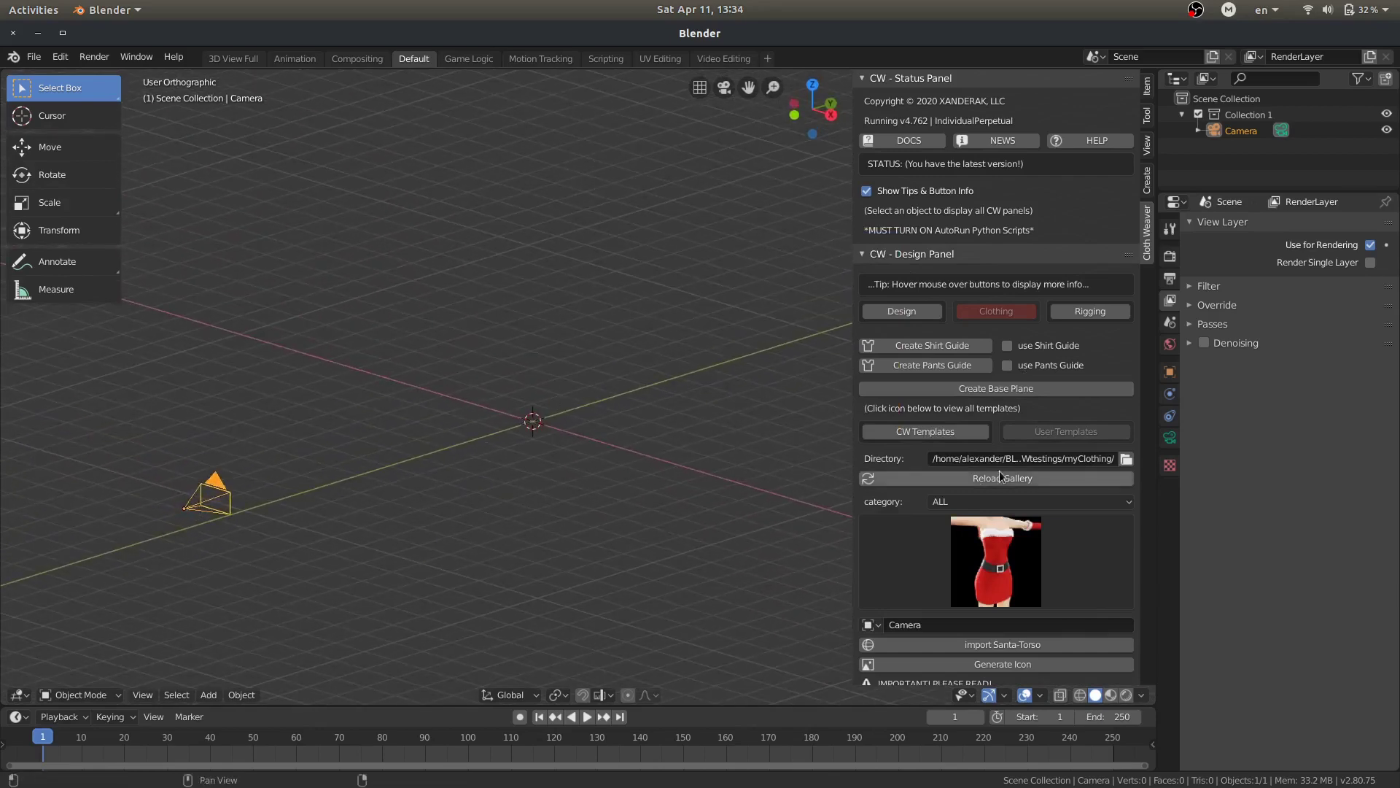
Browse for the user template directory and accept the CWtestings/myClothing folder
left_click(1012, 455)
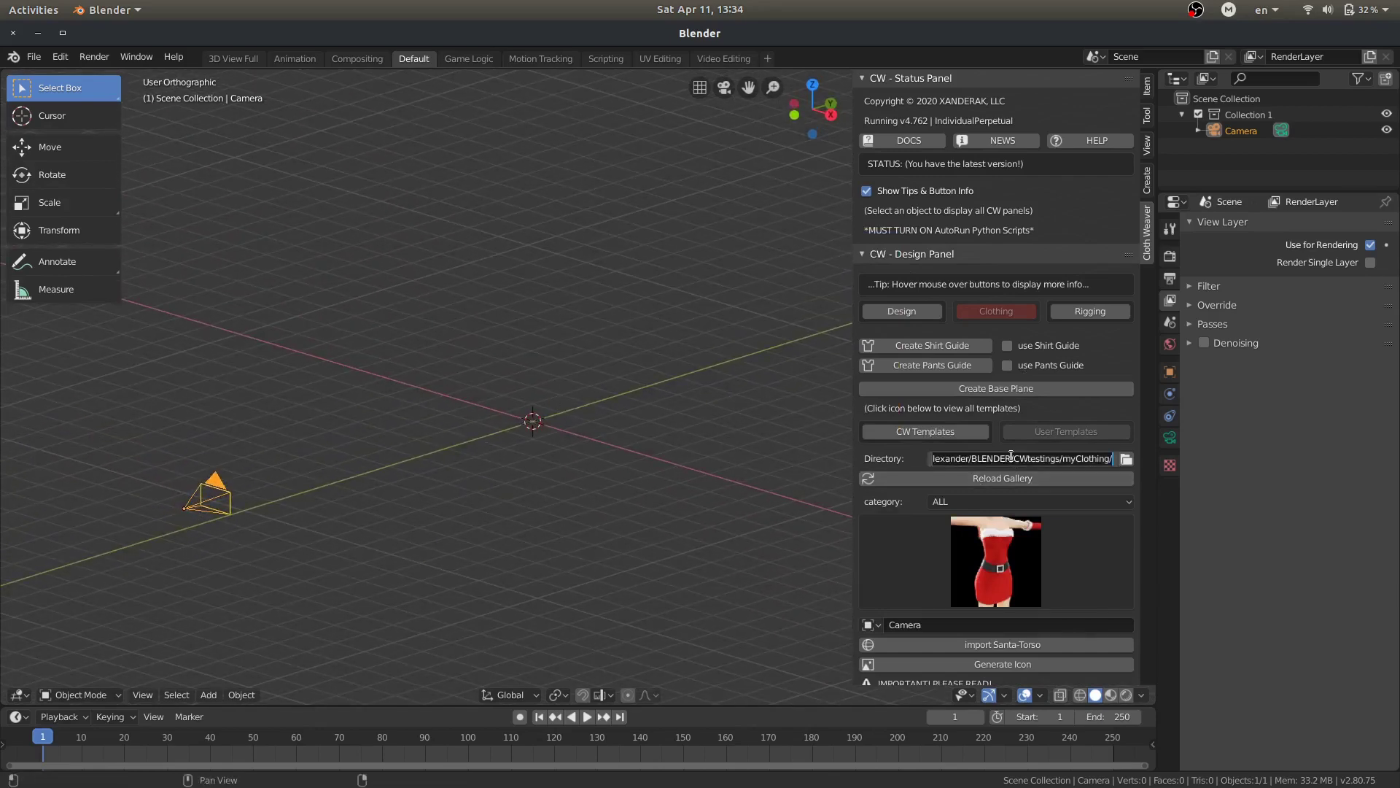
key("Return")
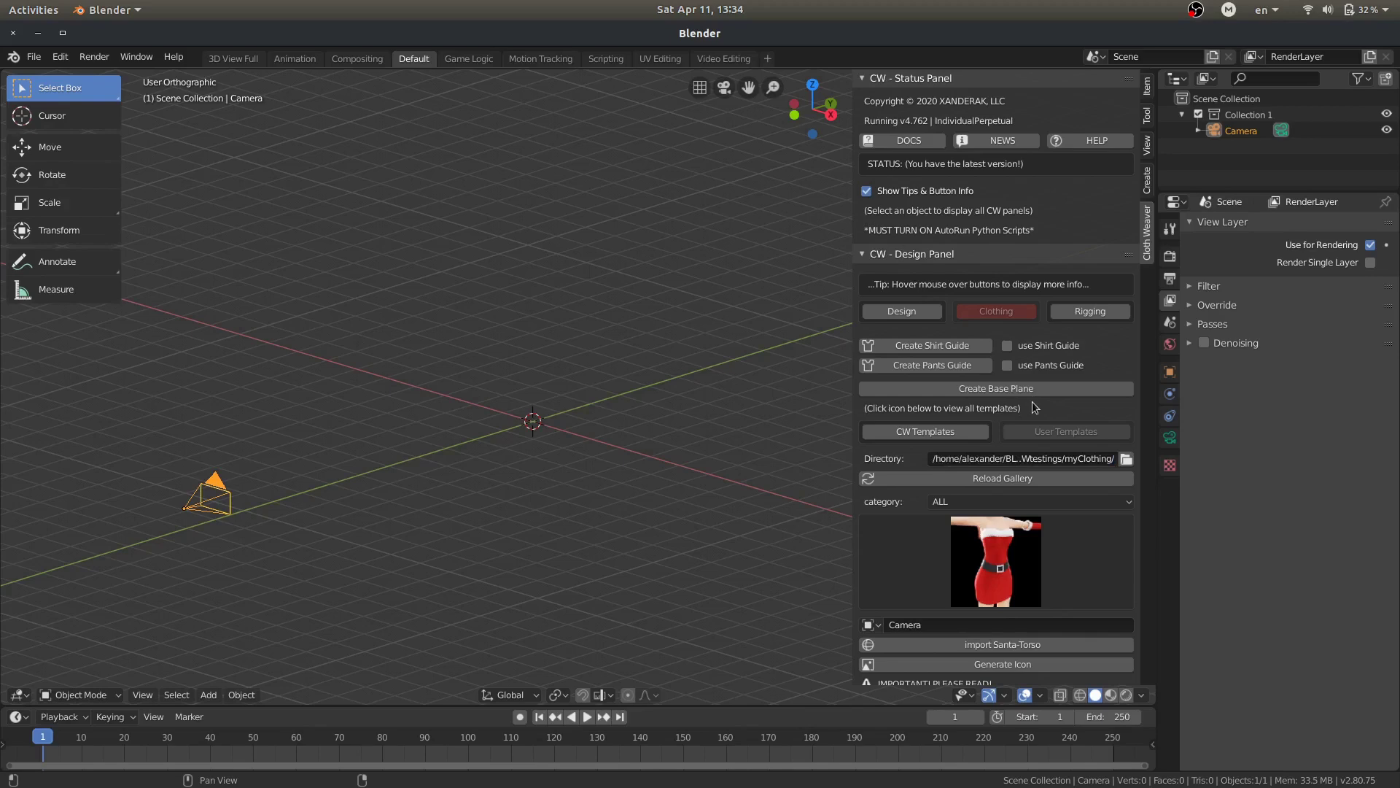
left_click(1125, 460)
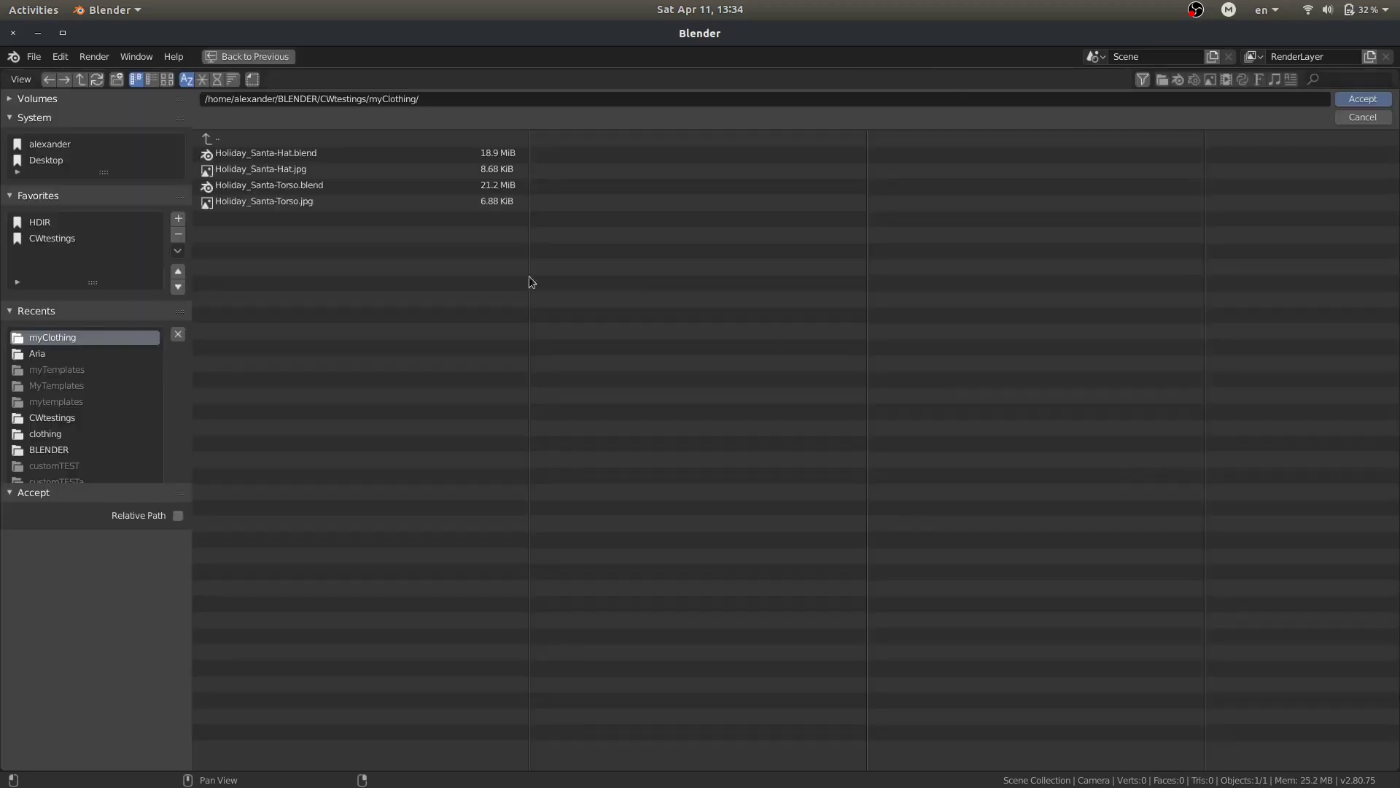
left_click(1362, 99)
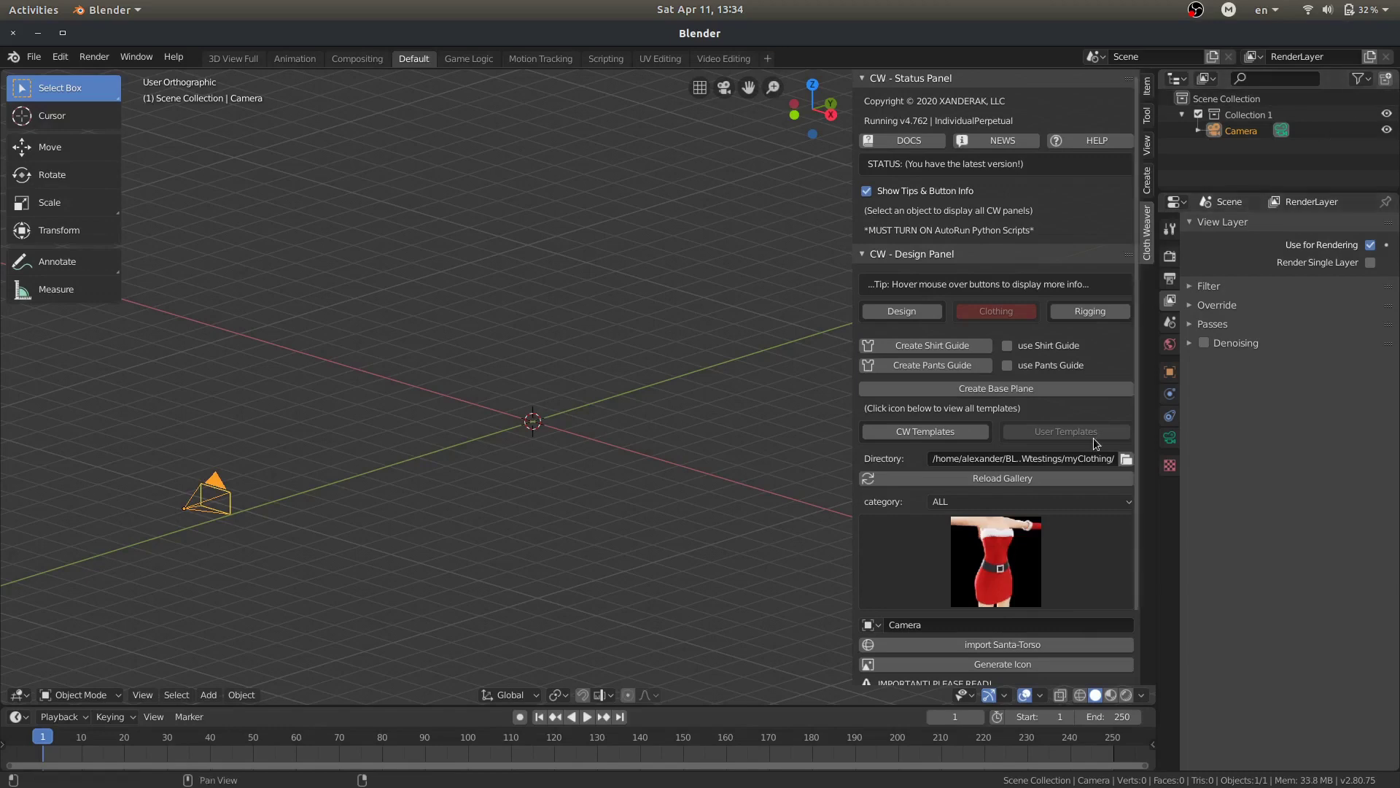
Choose the Santa dress in the template gallery and import Santa-Torso into the scene
left_click(977, 543)
left_click(994, 537)
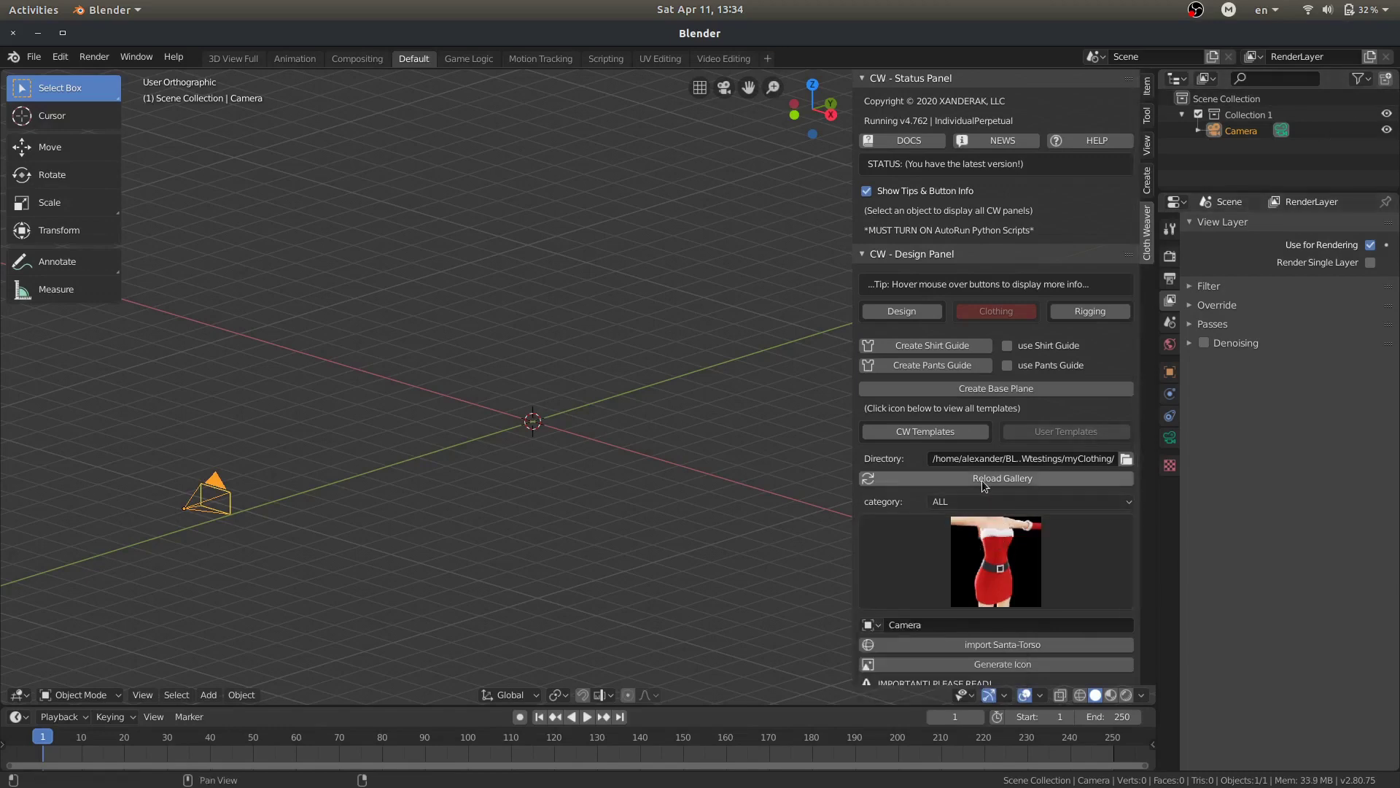
left_click(982, 643)
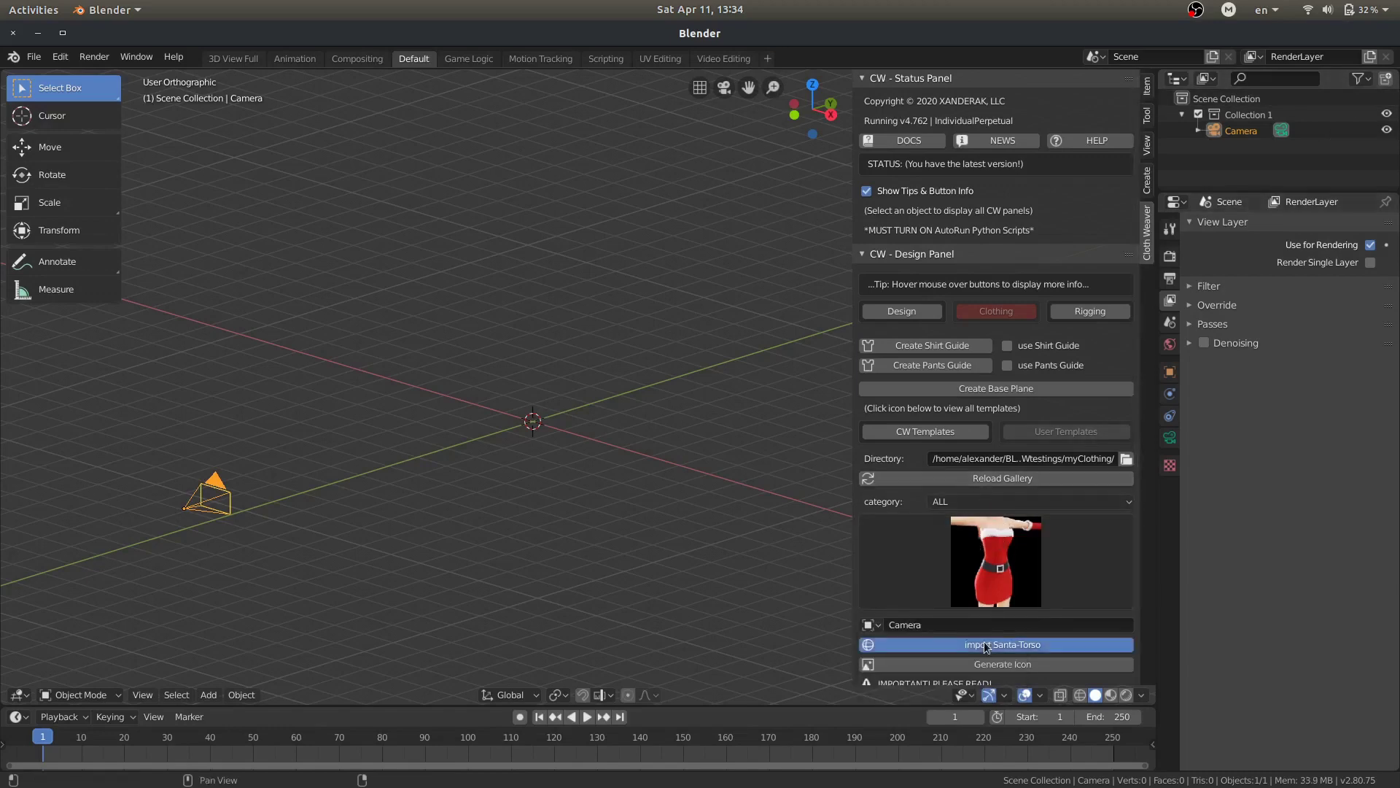
scroll(618, 539, "down", 7)
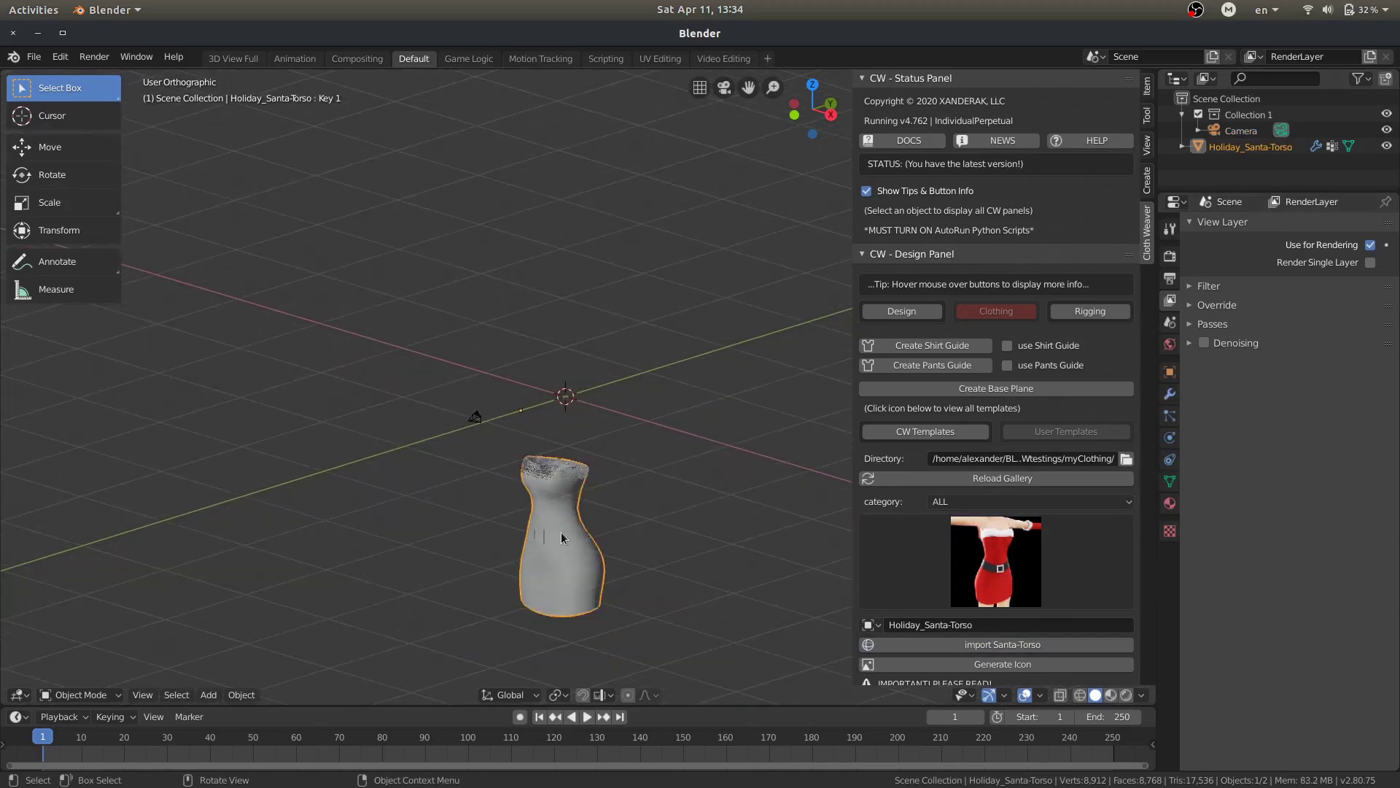
scroll(562, 538, "up", 1)
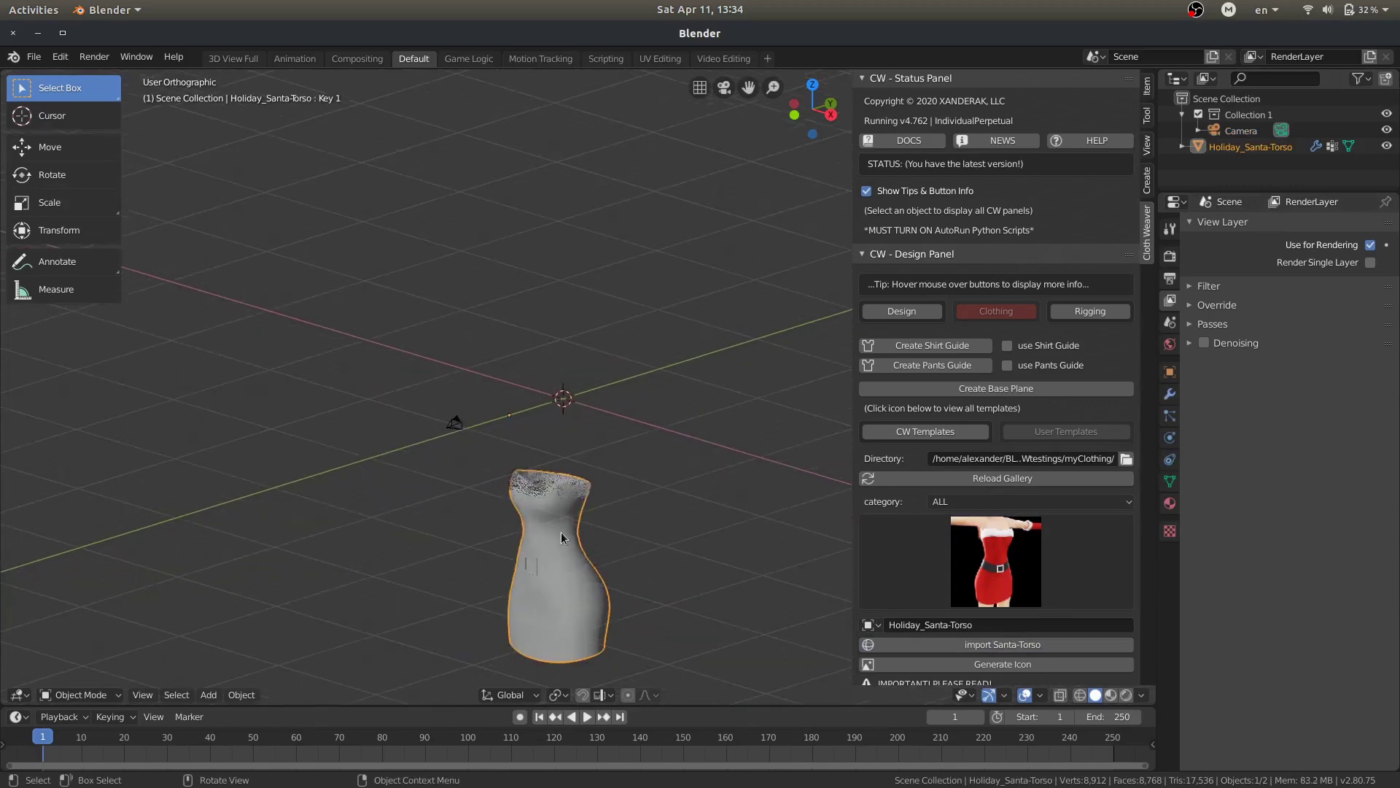
Show the imported Santa dress with its materials in LookDev shading and inspect it up close
left_click(1111, 694)
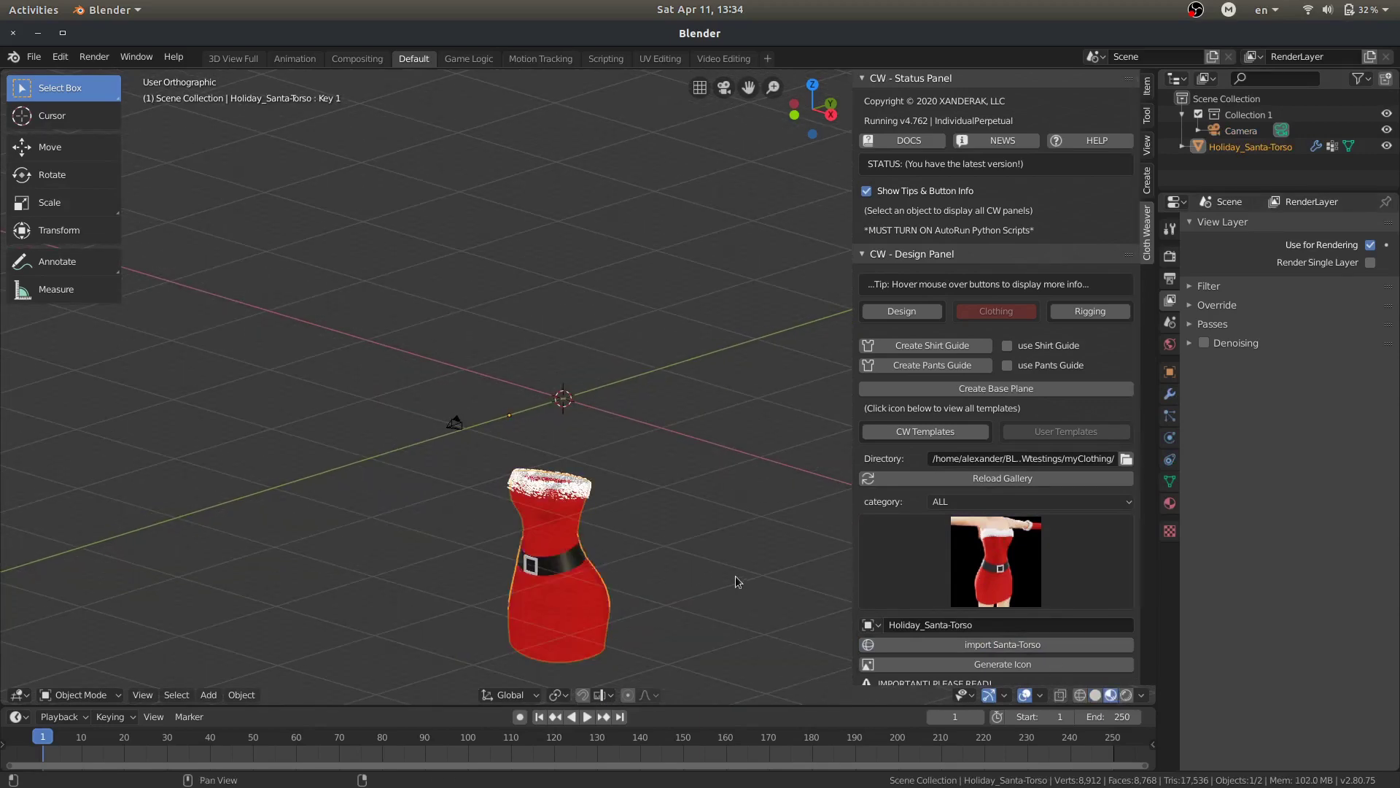
scroll(644, 566, "up", 4)
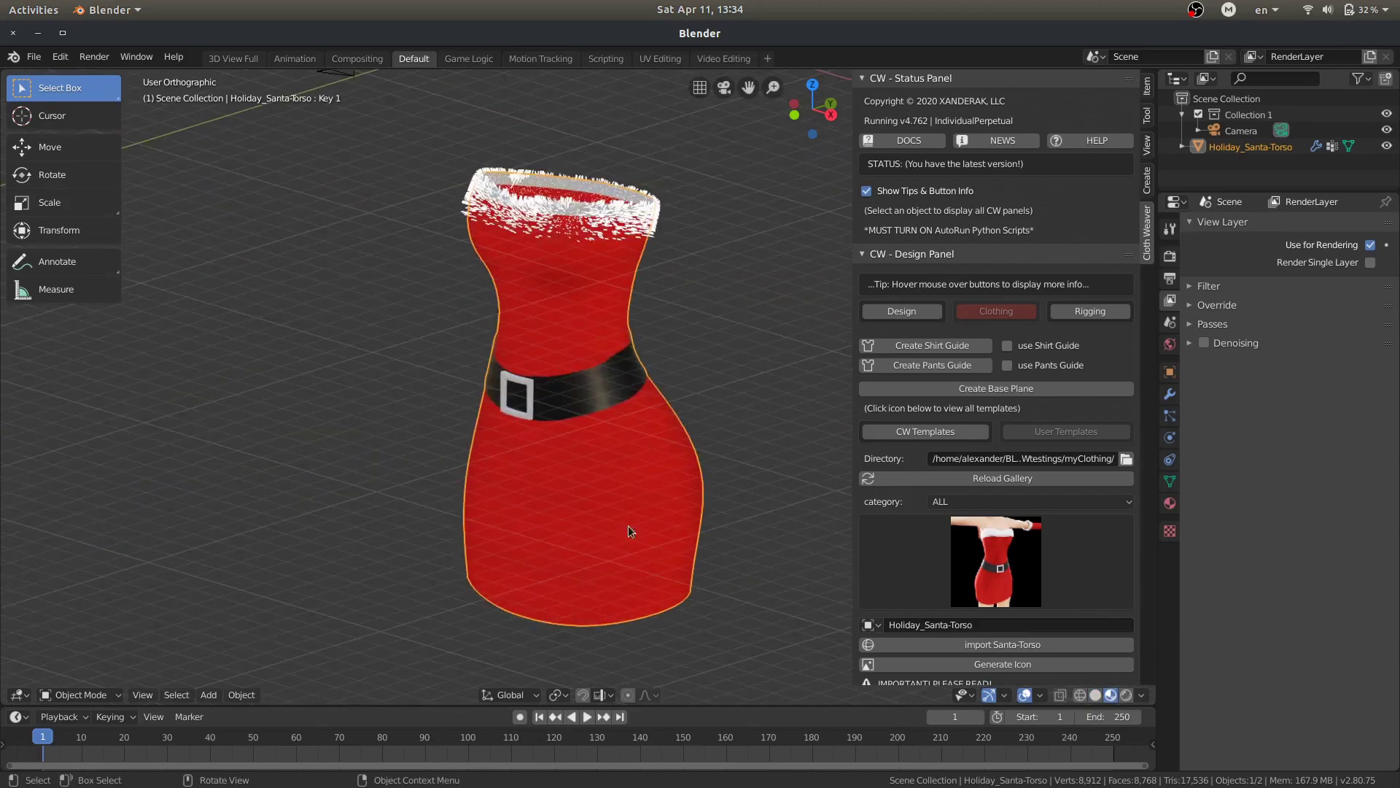
middle_click_drag(628, 529, 593, 504)
scroll(637, 504, "down", 5)
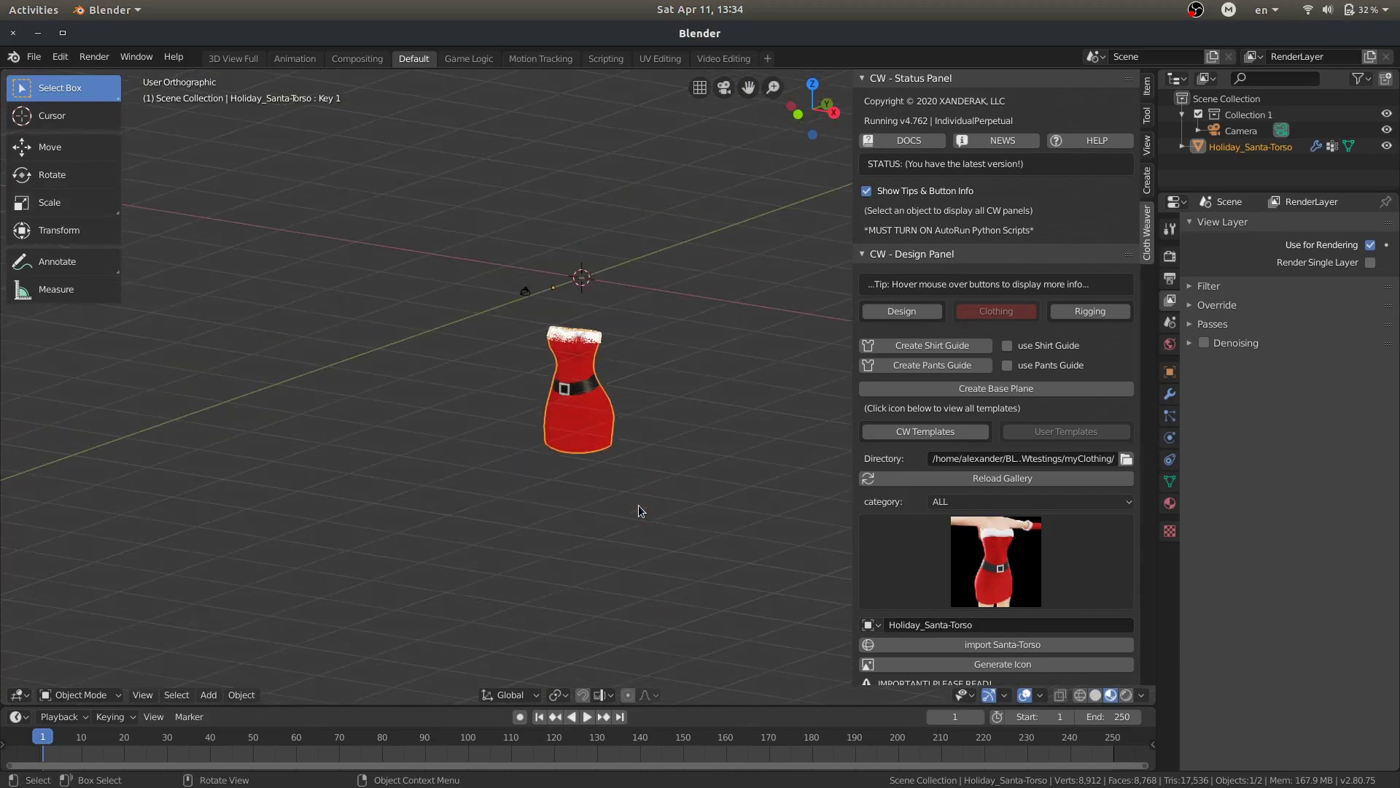
Filter the template gallery by the Holiday category and set the filter back to ALL
left_click(990, 501)
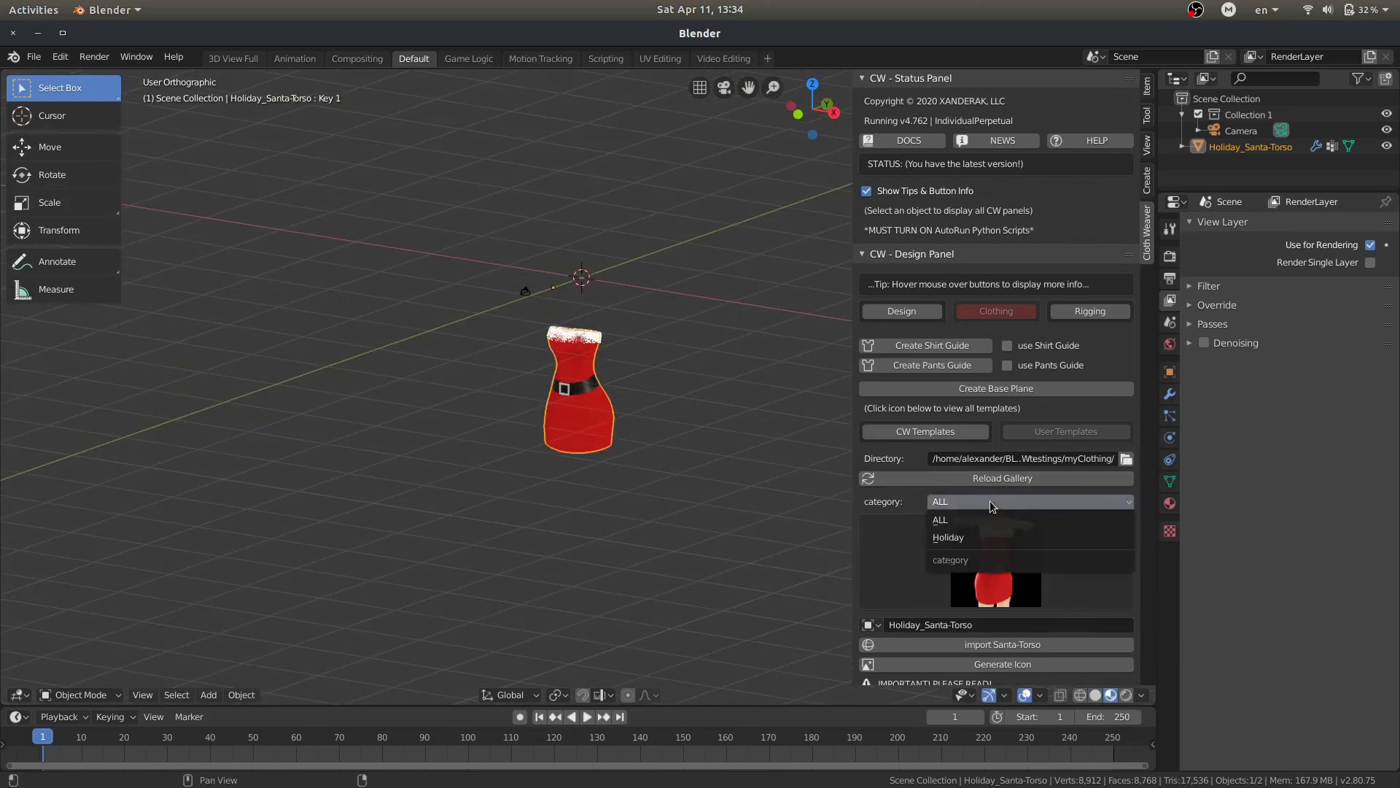
left_click(962, 501)
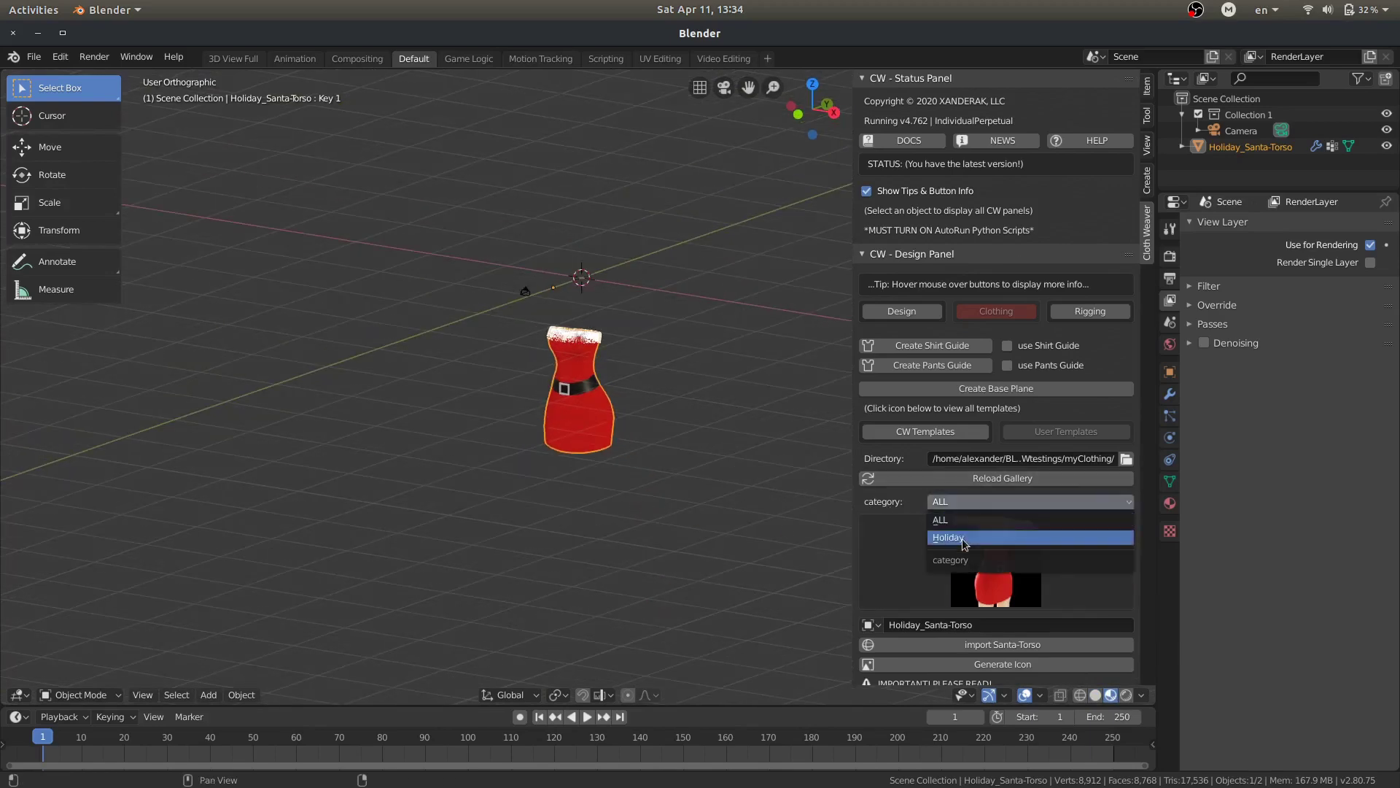
left_click(961, 538)
left_click(967, 500)
left_click(963, 524)
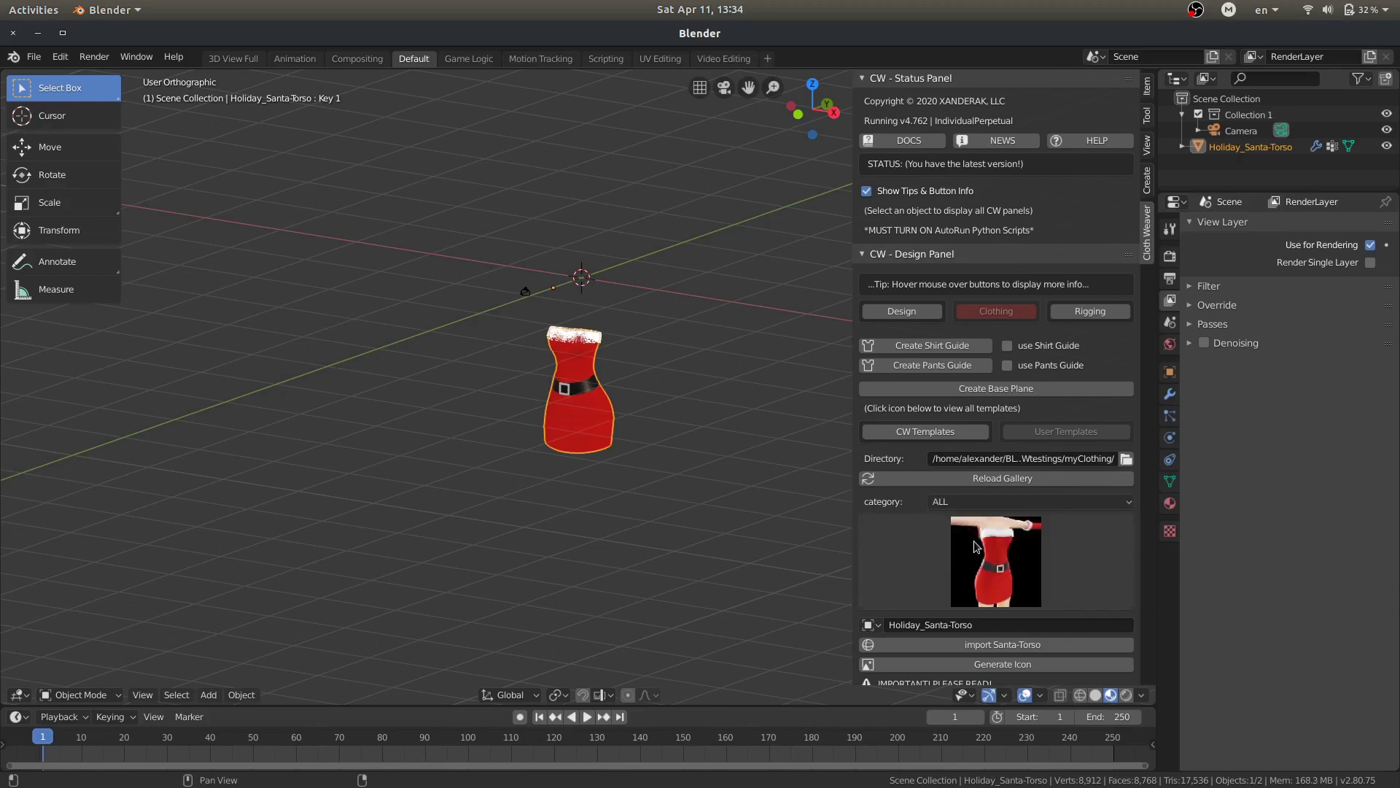
Choose the Santa hat in the template gallery and import Santa-Hat into the scene with the dress
left_click(974, 541)
left_click(1004, 667)
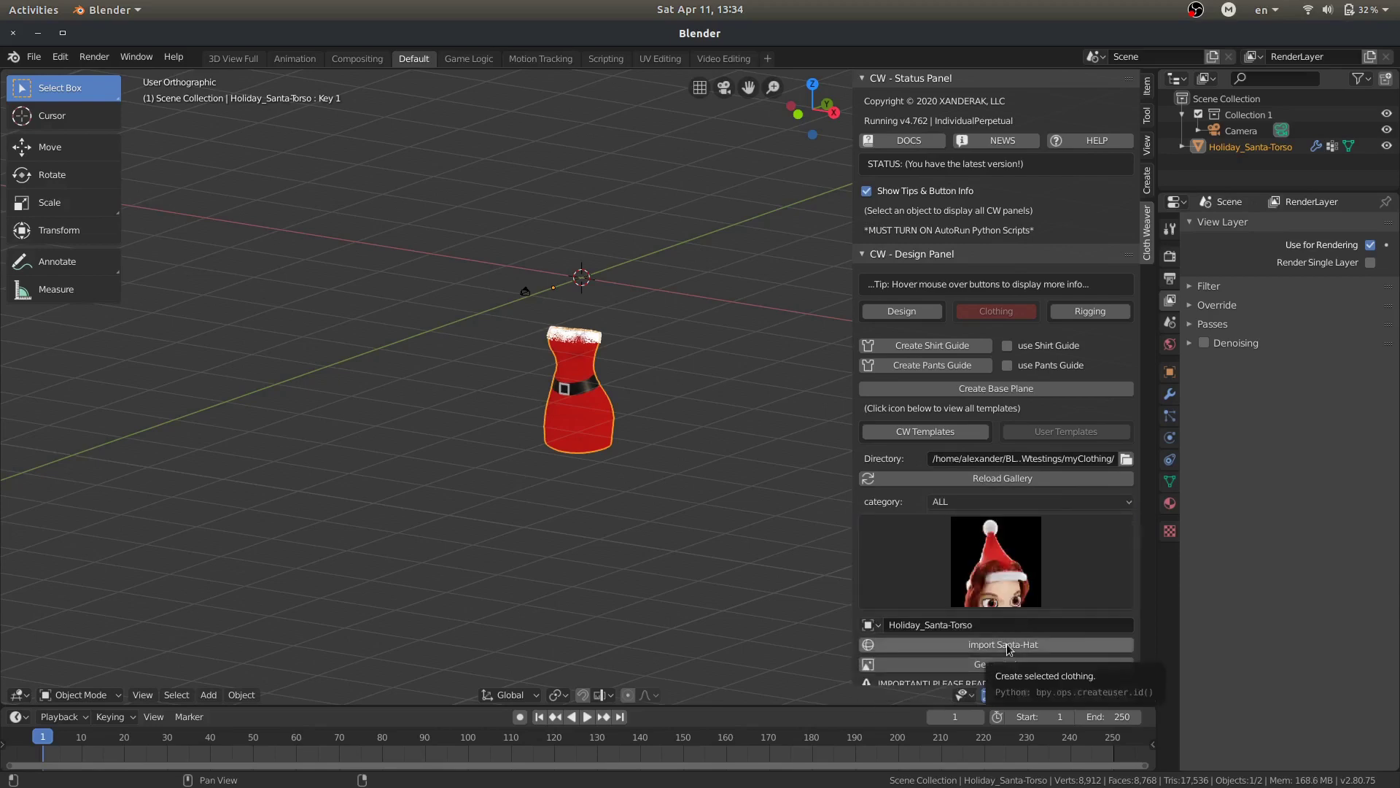
left_click(1006, 643)
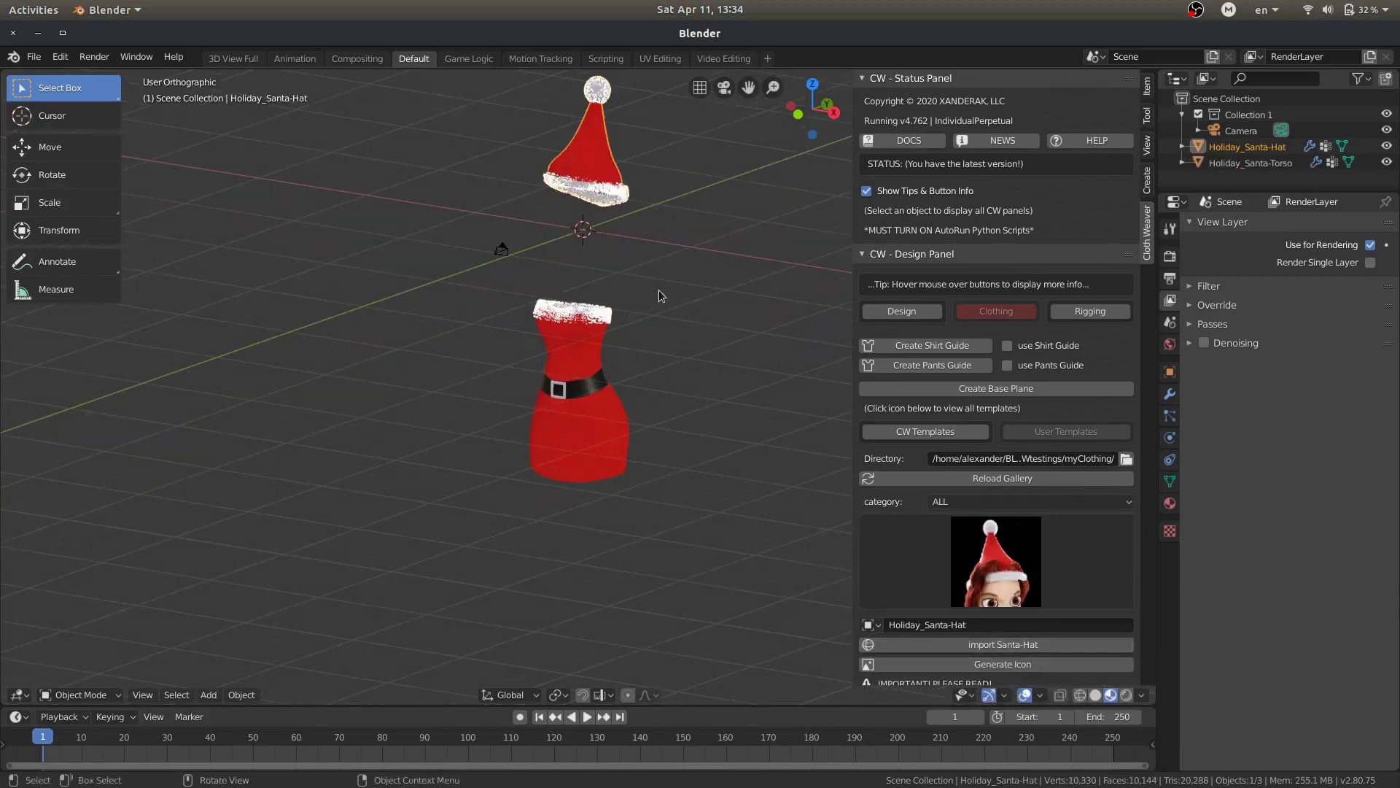
middle_click_drag(669, 194, 449, 230)
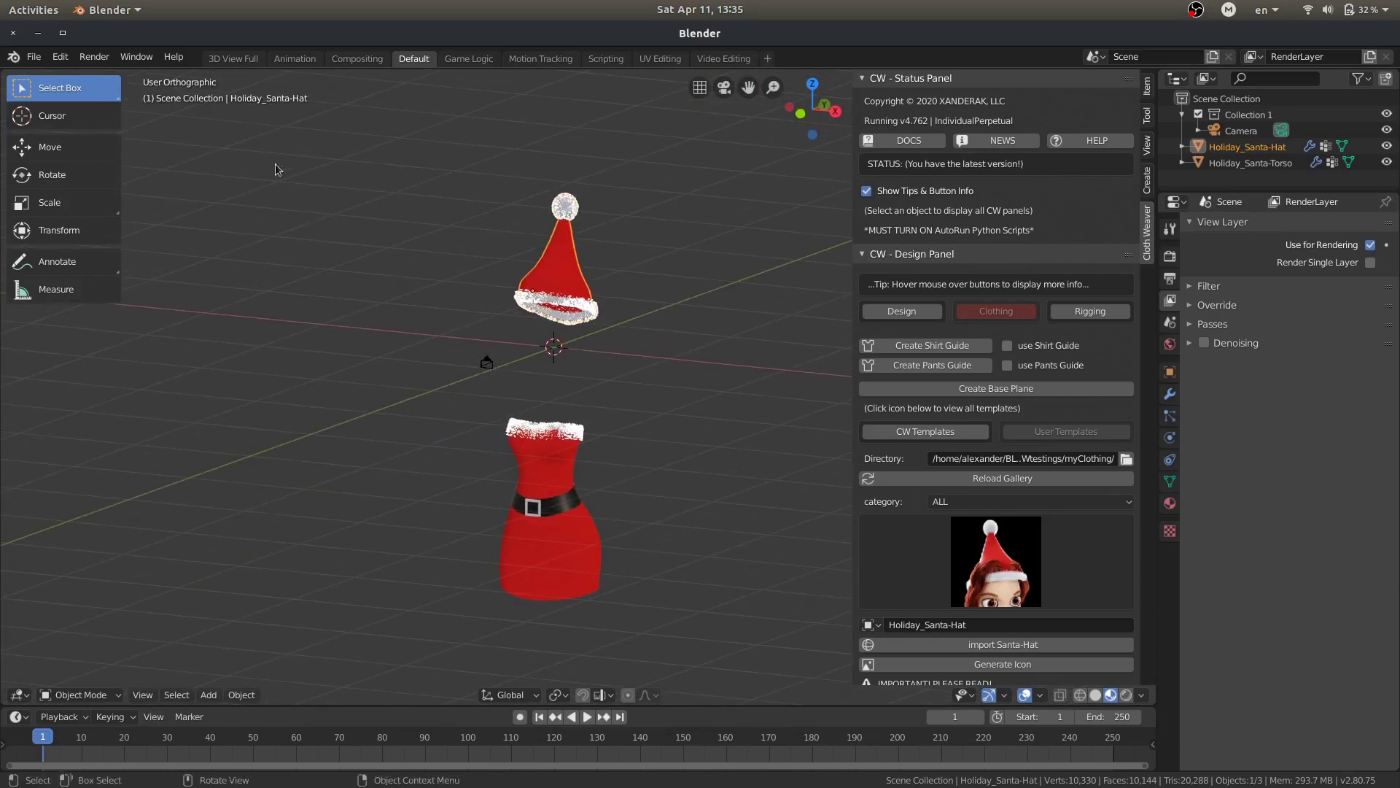
In the file manager, compress Holiday_Santa-Torso.blend and Holiday_Santa-Torso.jpg into a zip, adding the author's name before the archive name
key("alt+Tab")
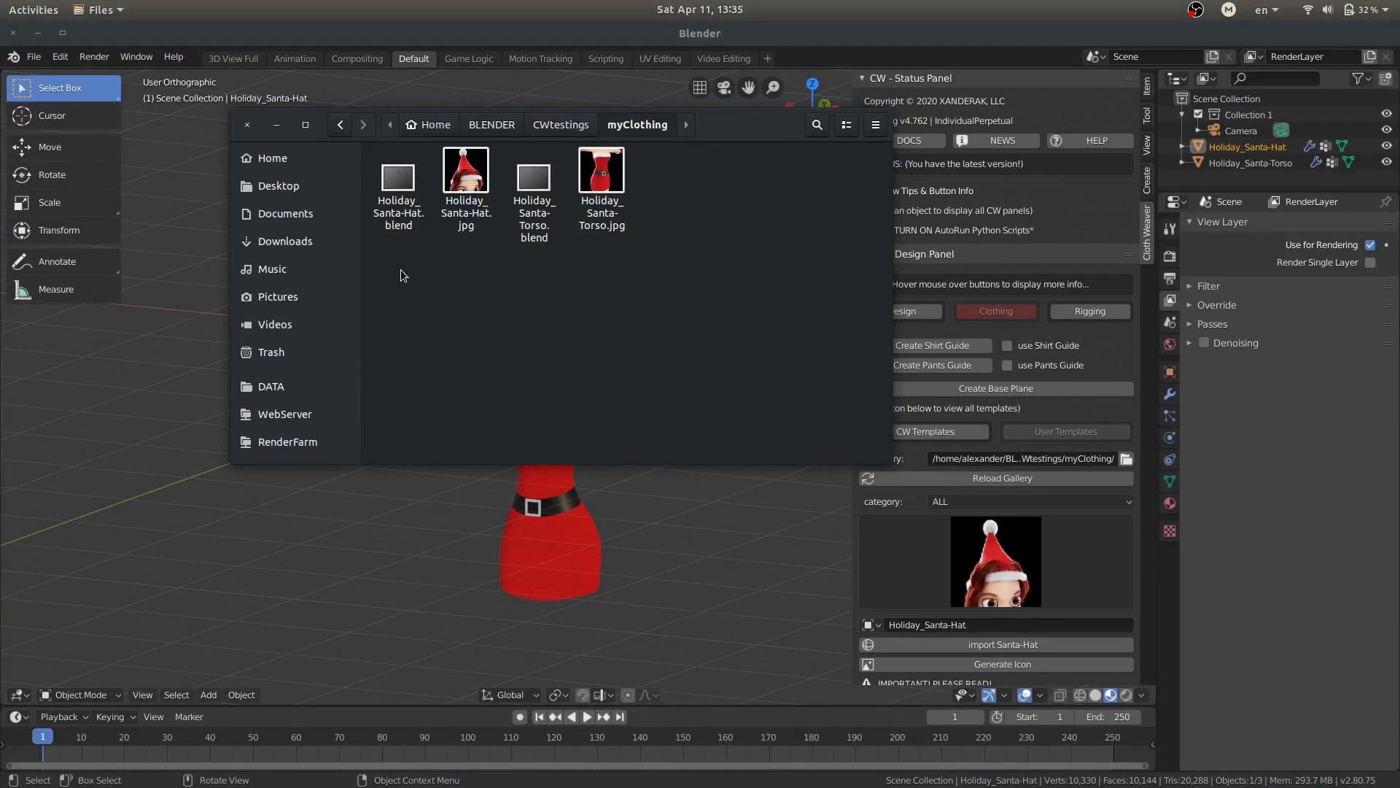
left_click_drag(519, 282, 587, 226)
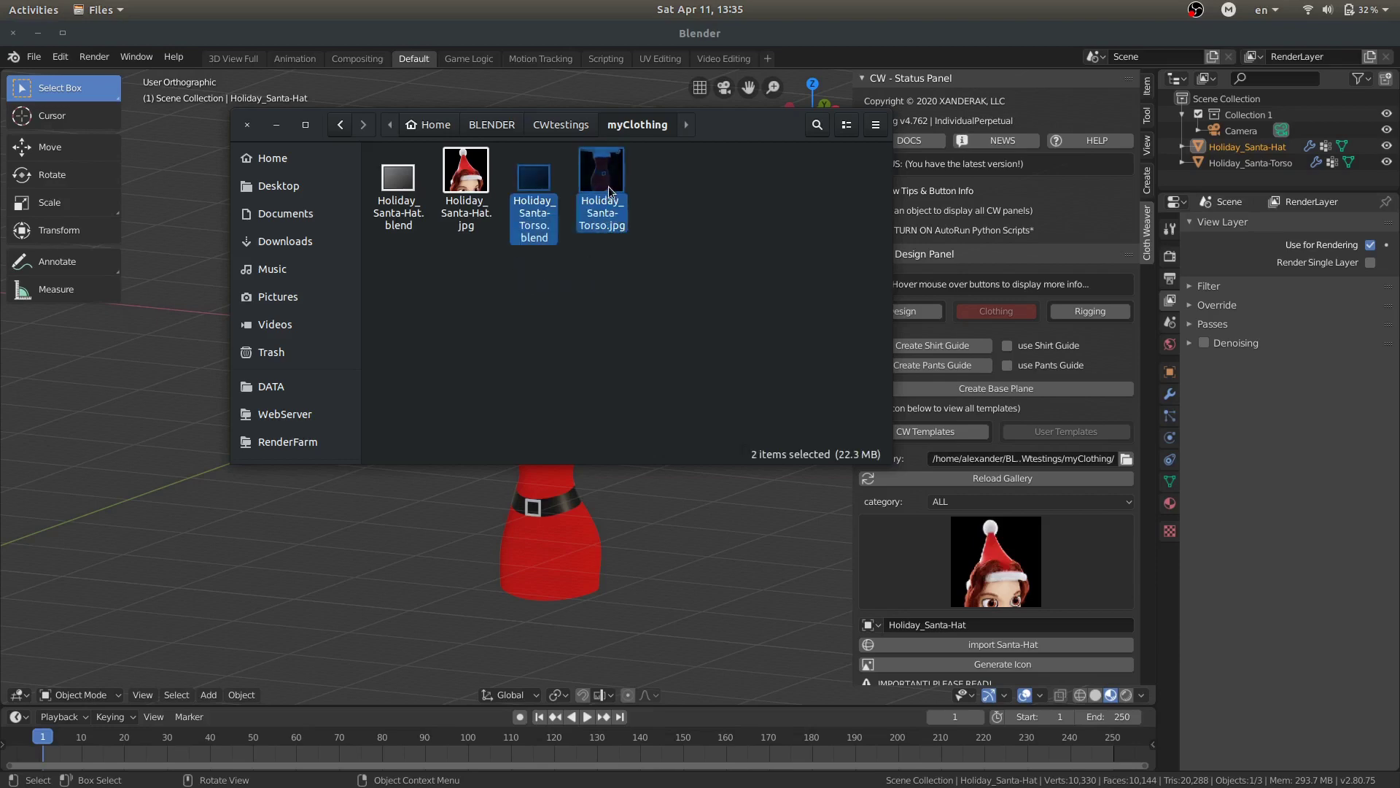
right_click(608, 186)
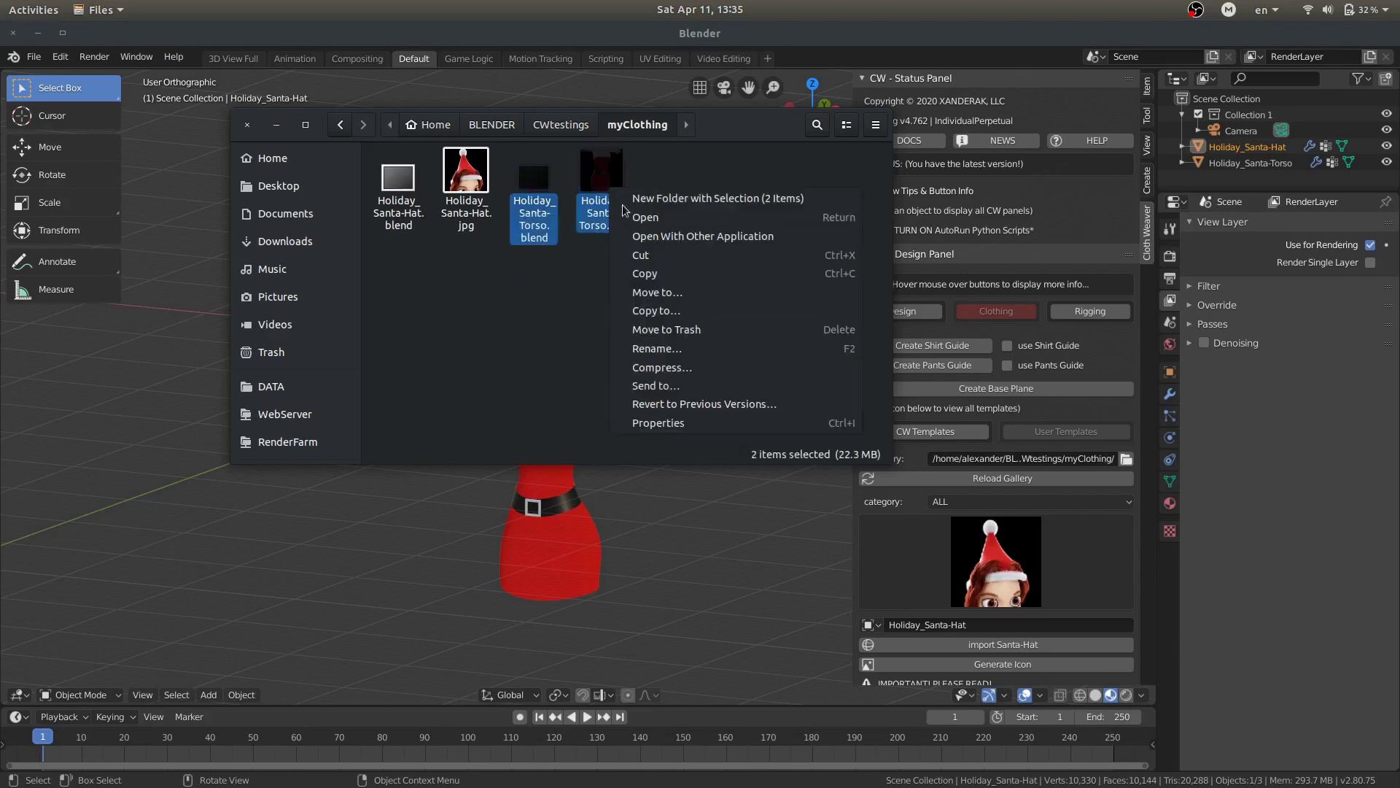
left_click(660, 363)
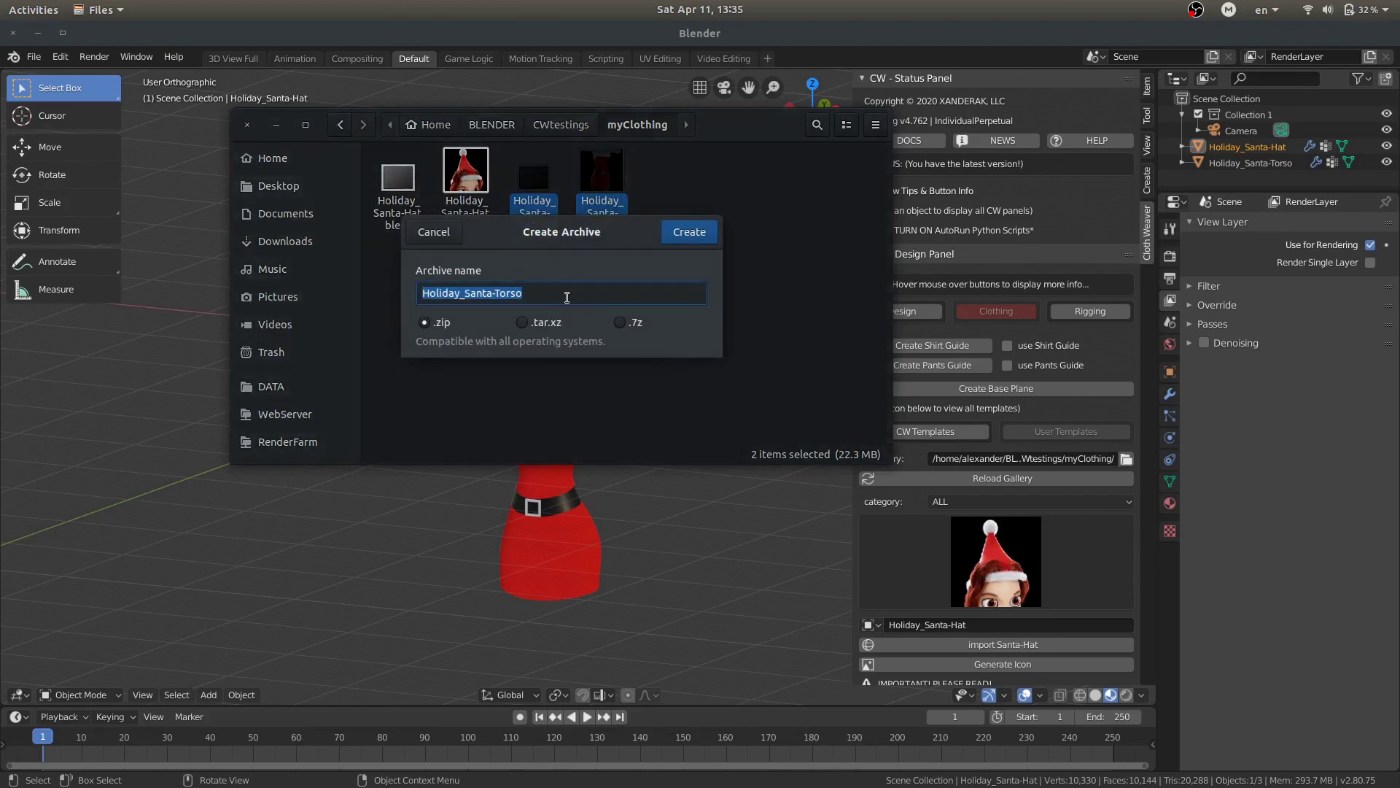
left_click(567, 297)
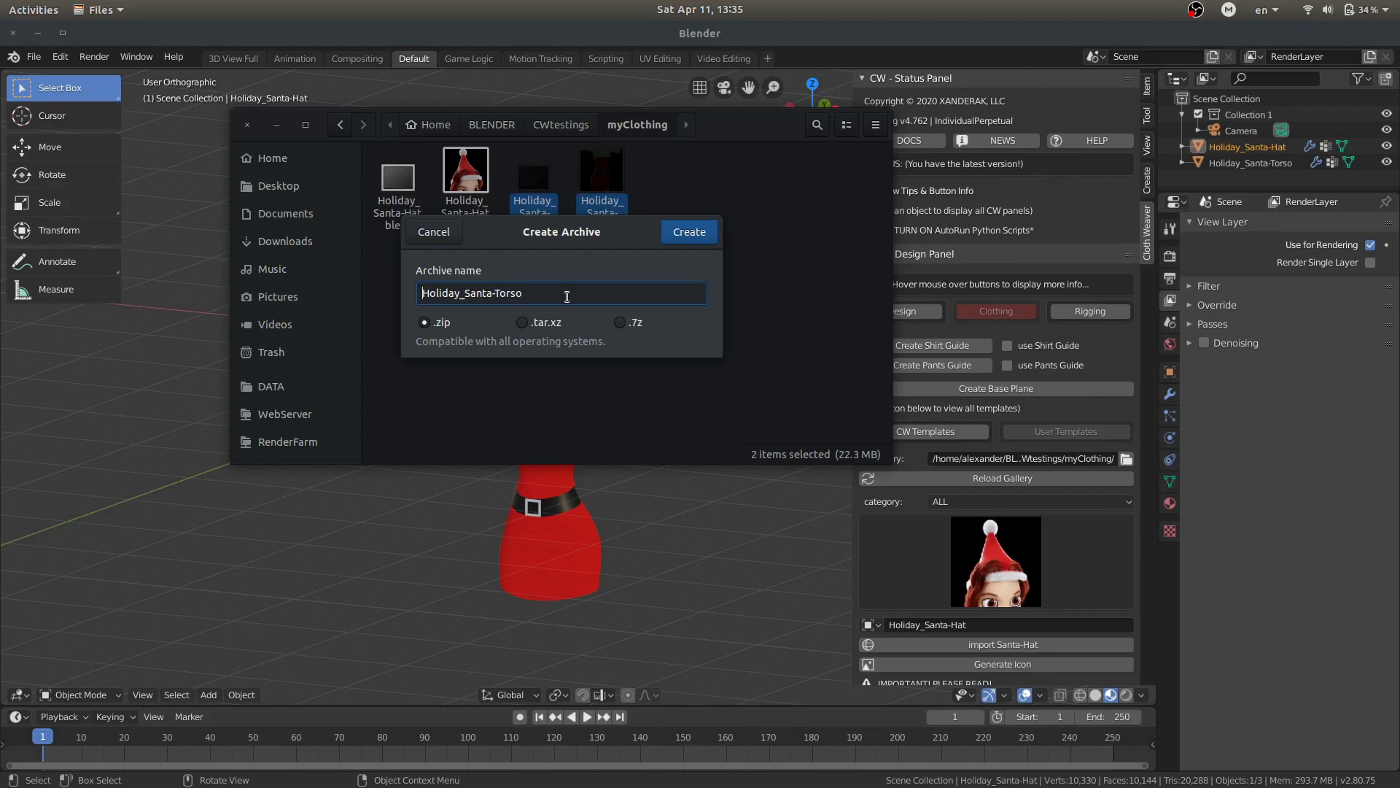
type("SmithJ-")
key("Return")
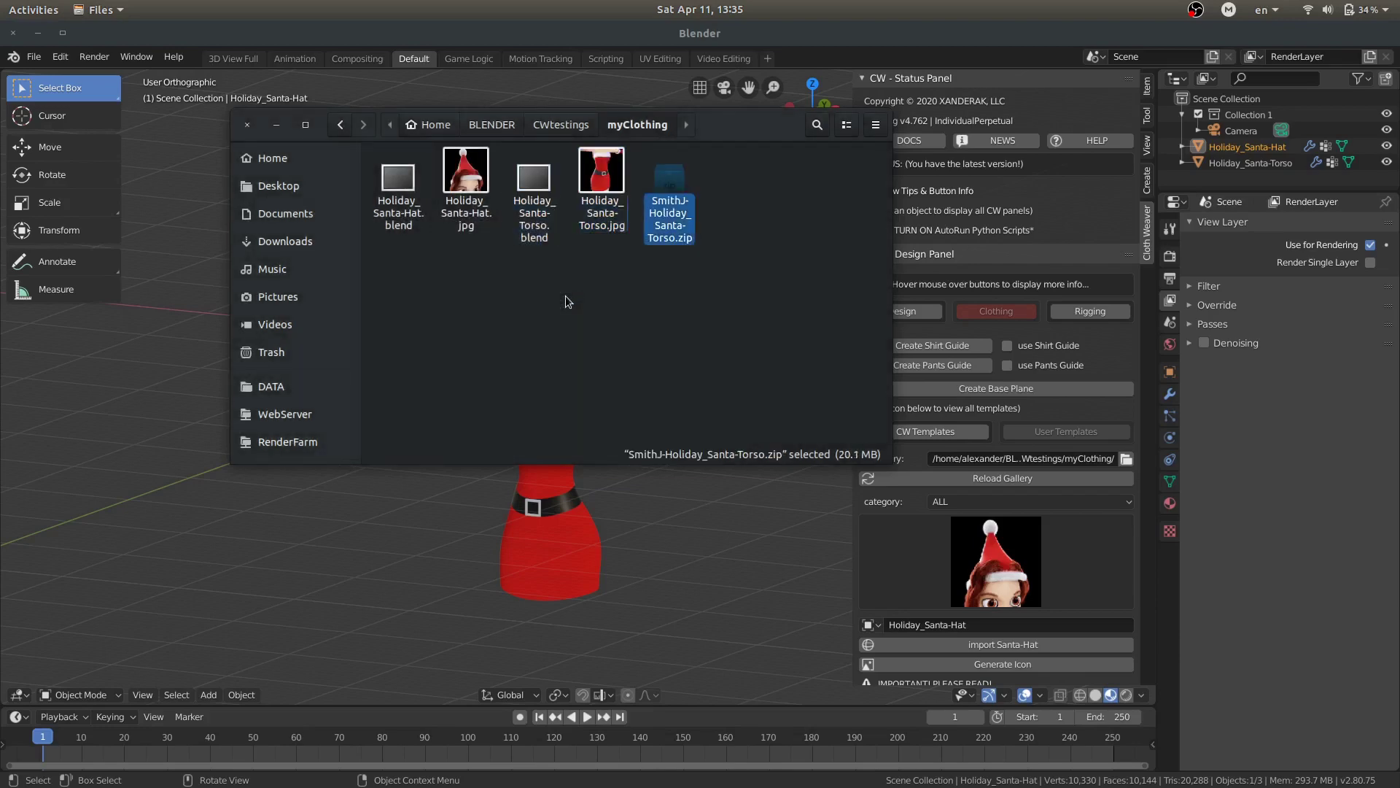
left_click(574, 292)
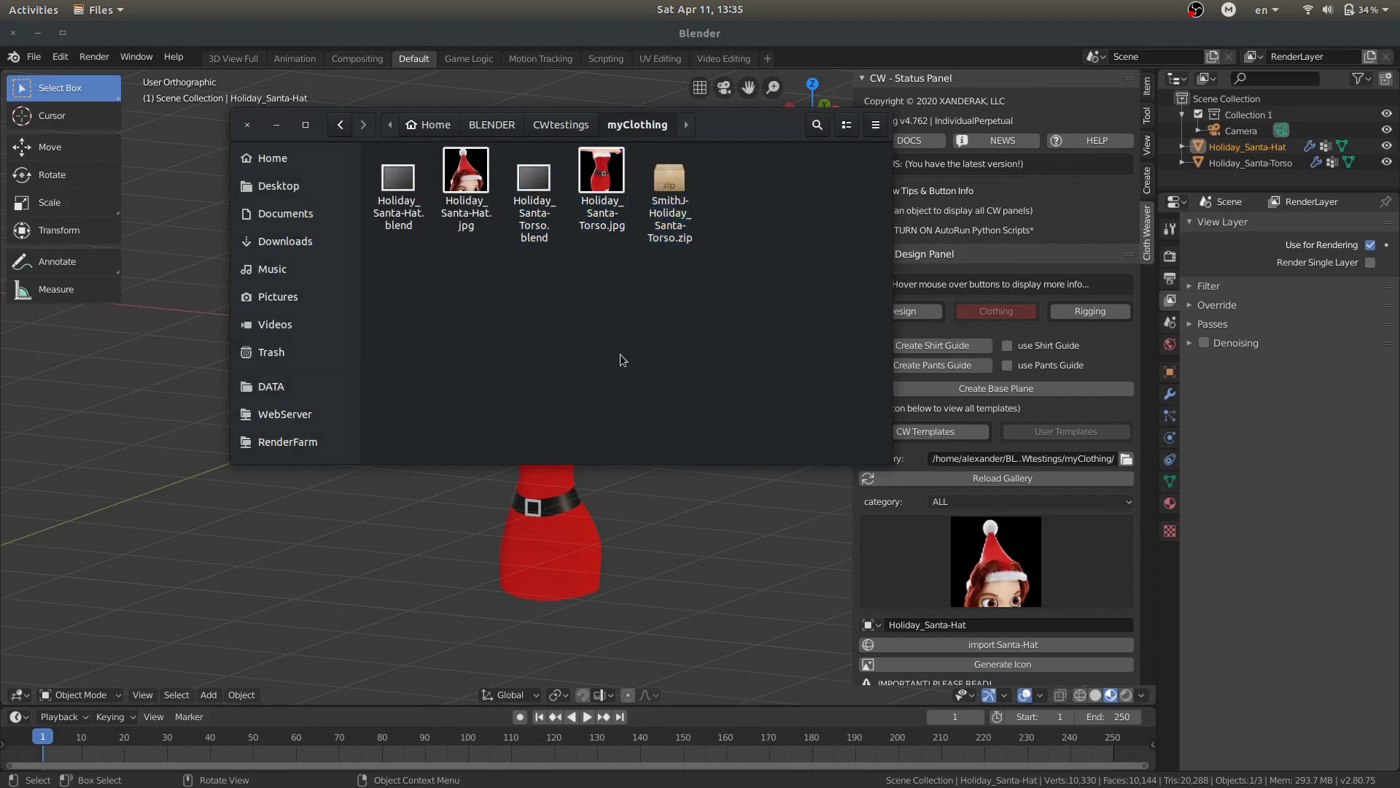
Delete the Santa hat and Santa torso .blend and .jpg files from the myClothing folder, keeping the zip archive
left_click_drag(397, 291, 588, 205)
key("Delete")
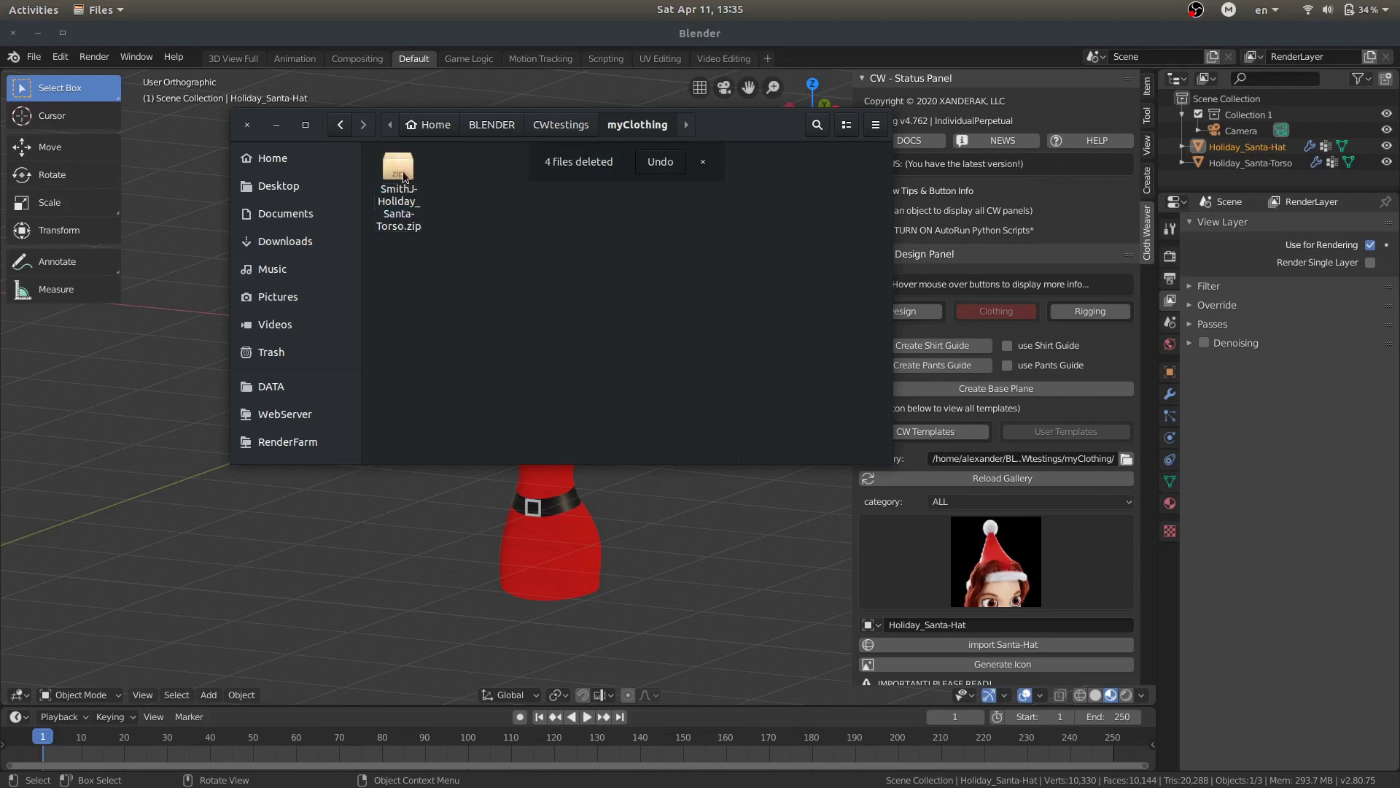
mouse_move(410, 187)
left_mouse_down()
mouse_move(453, 203)
mouse_move(409, 189)
left_mouse_up()
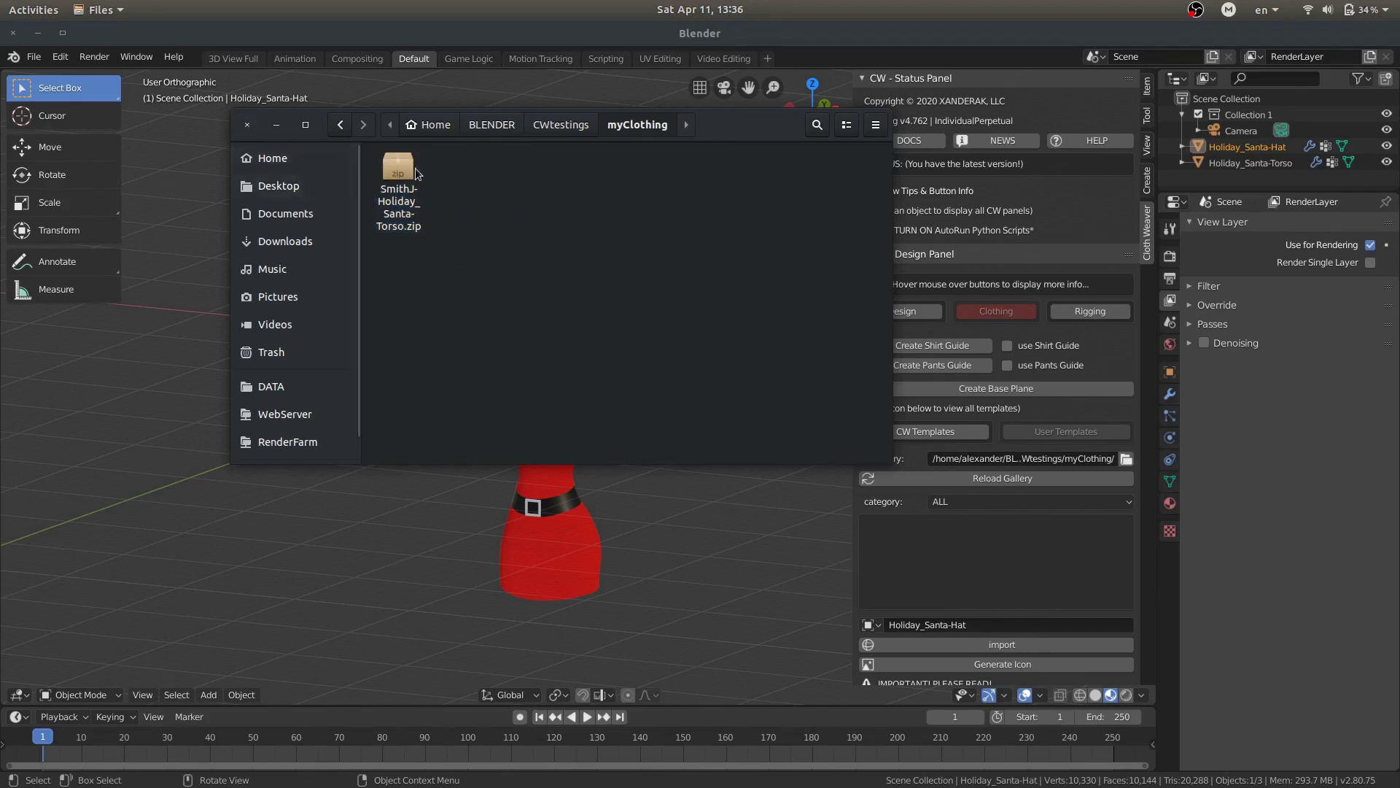
left_click(396, 164)
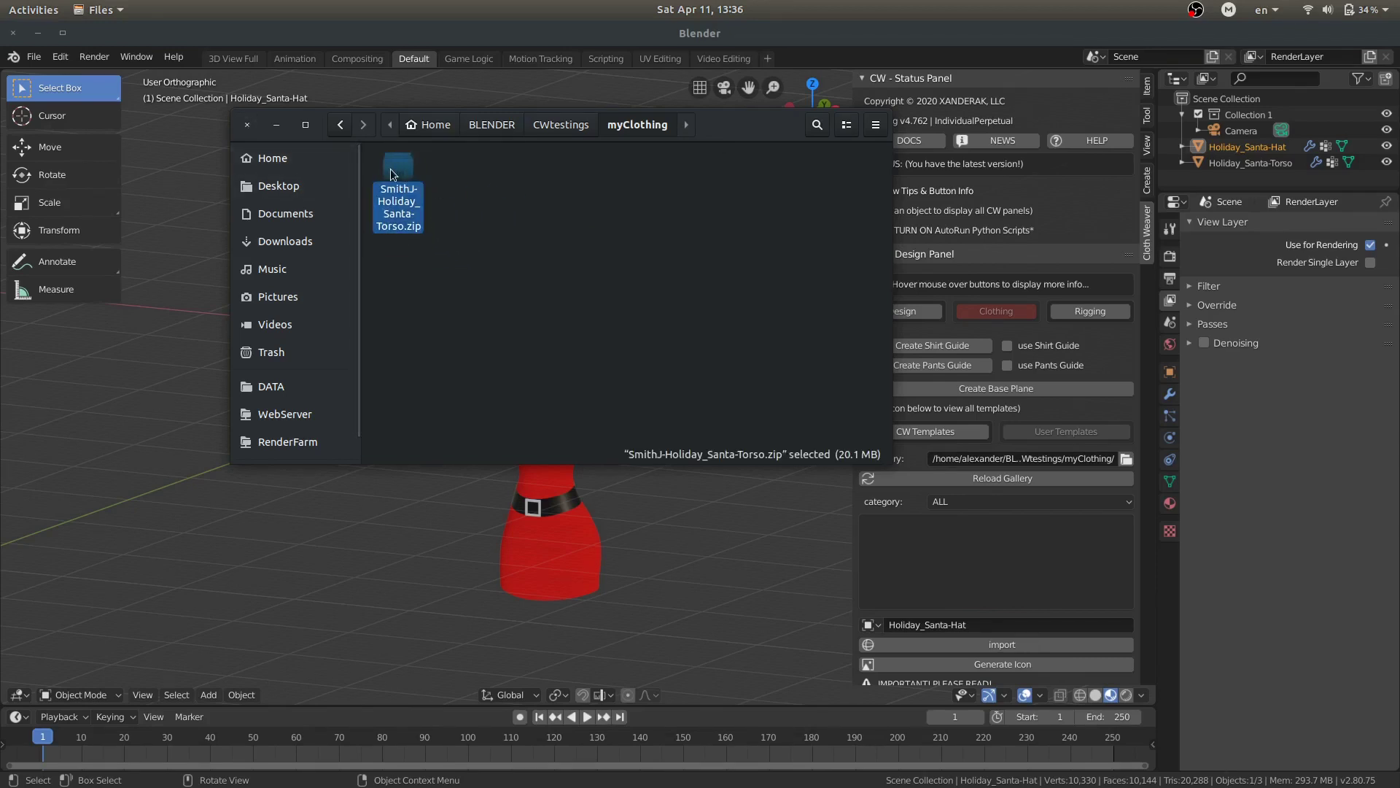
Switch to Blender and start a new General file
left_click(152, 147)
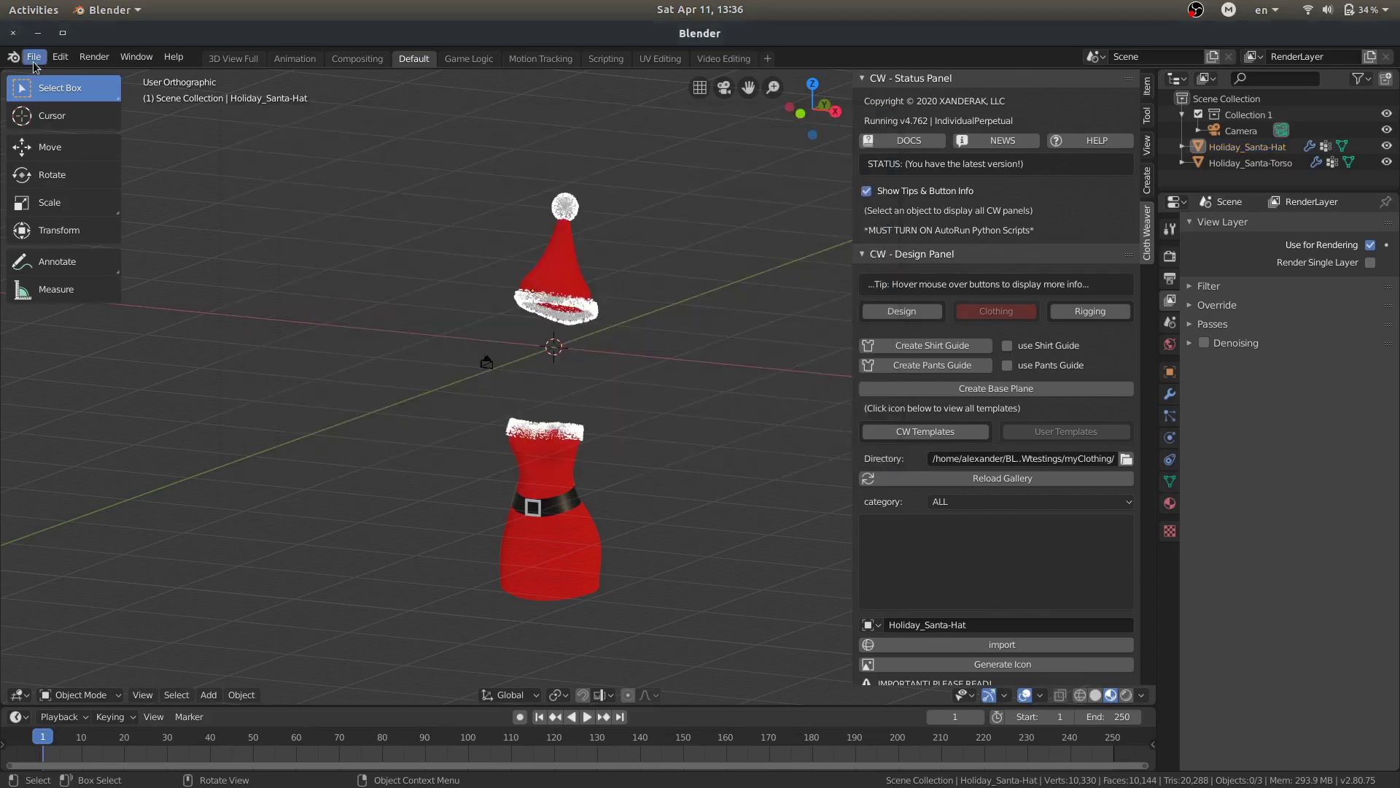
left_click(34, 57)
mouse_move(47, 81)
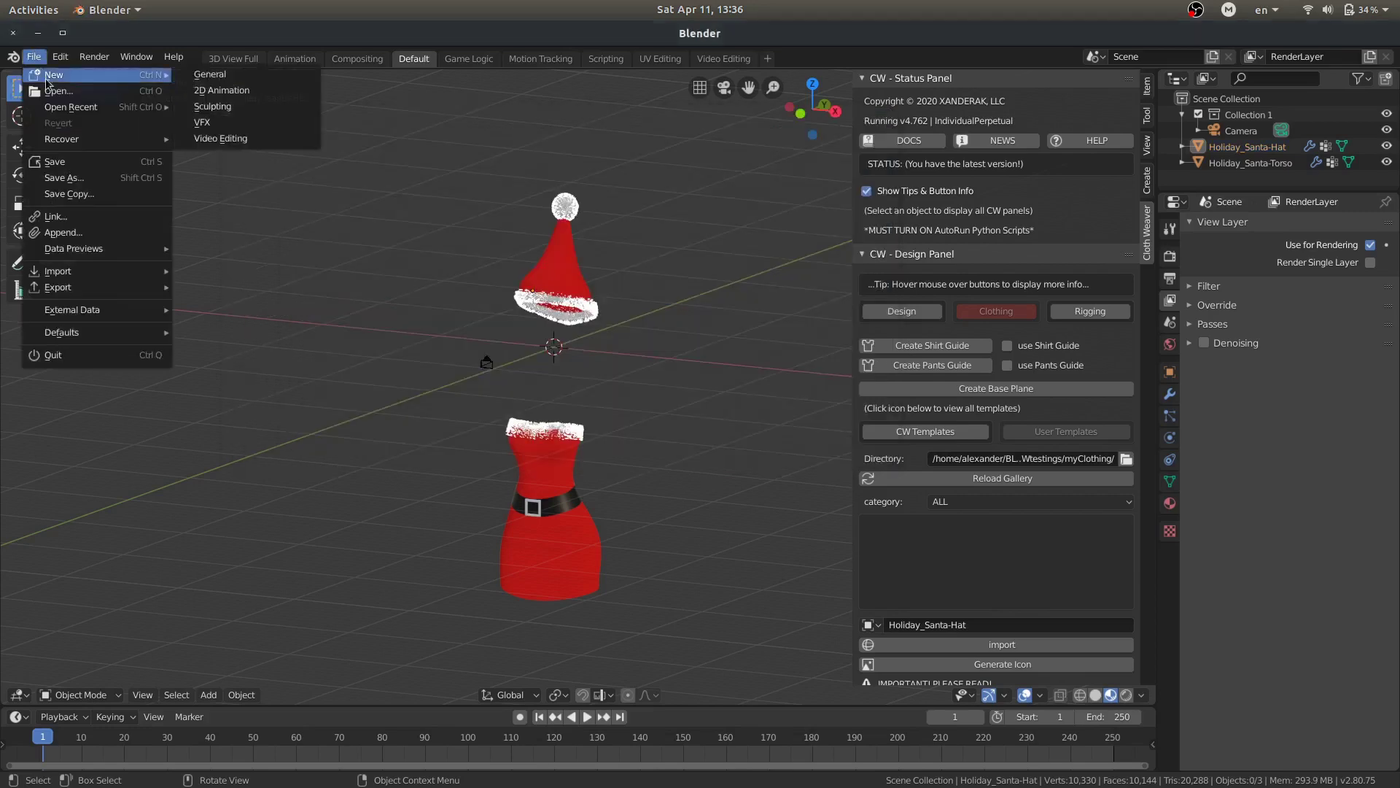
left_click(205, 74)
left_click(565, 439)
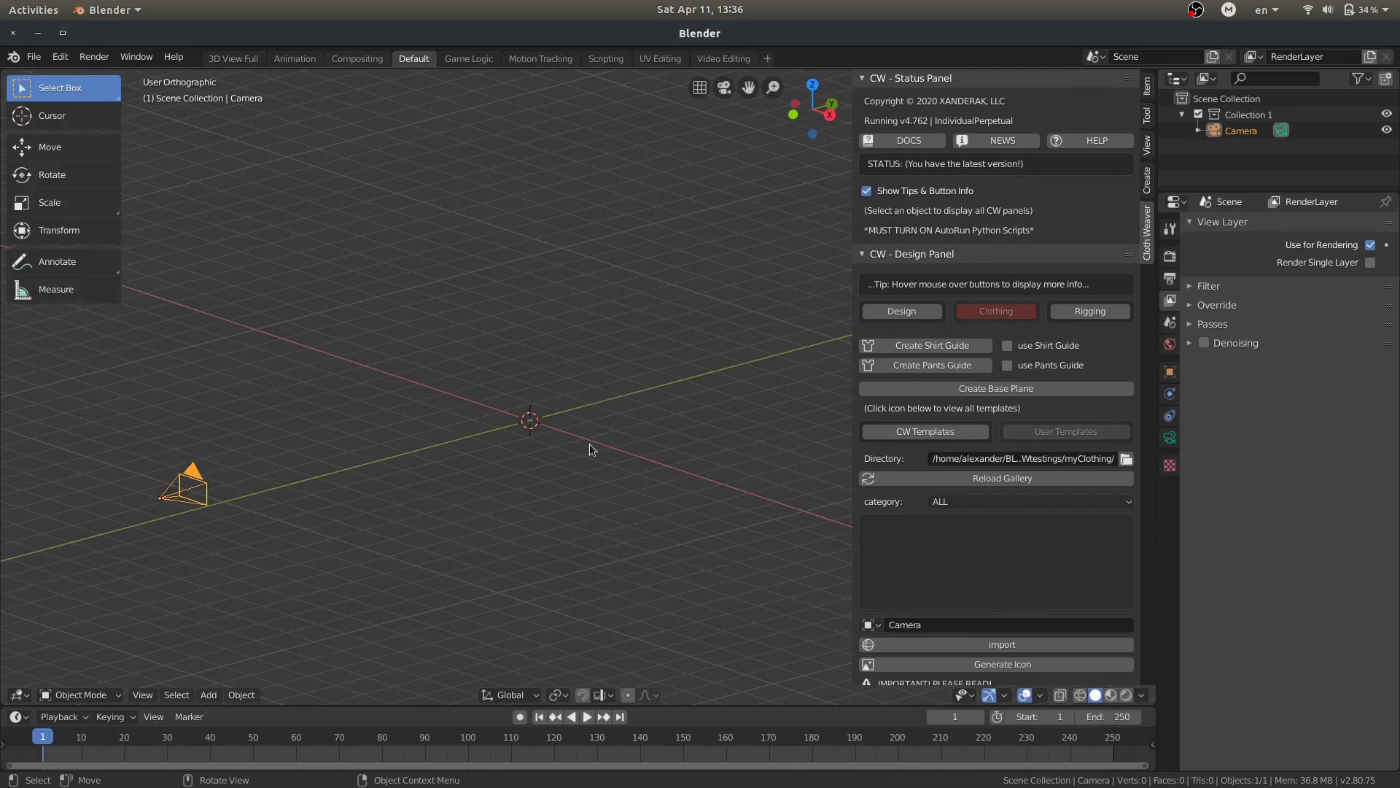
Set the user template directory to the myClothing folder and reload the gallery
left_click(1126, 459)
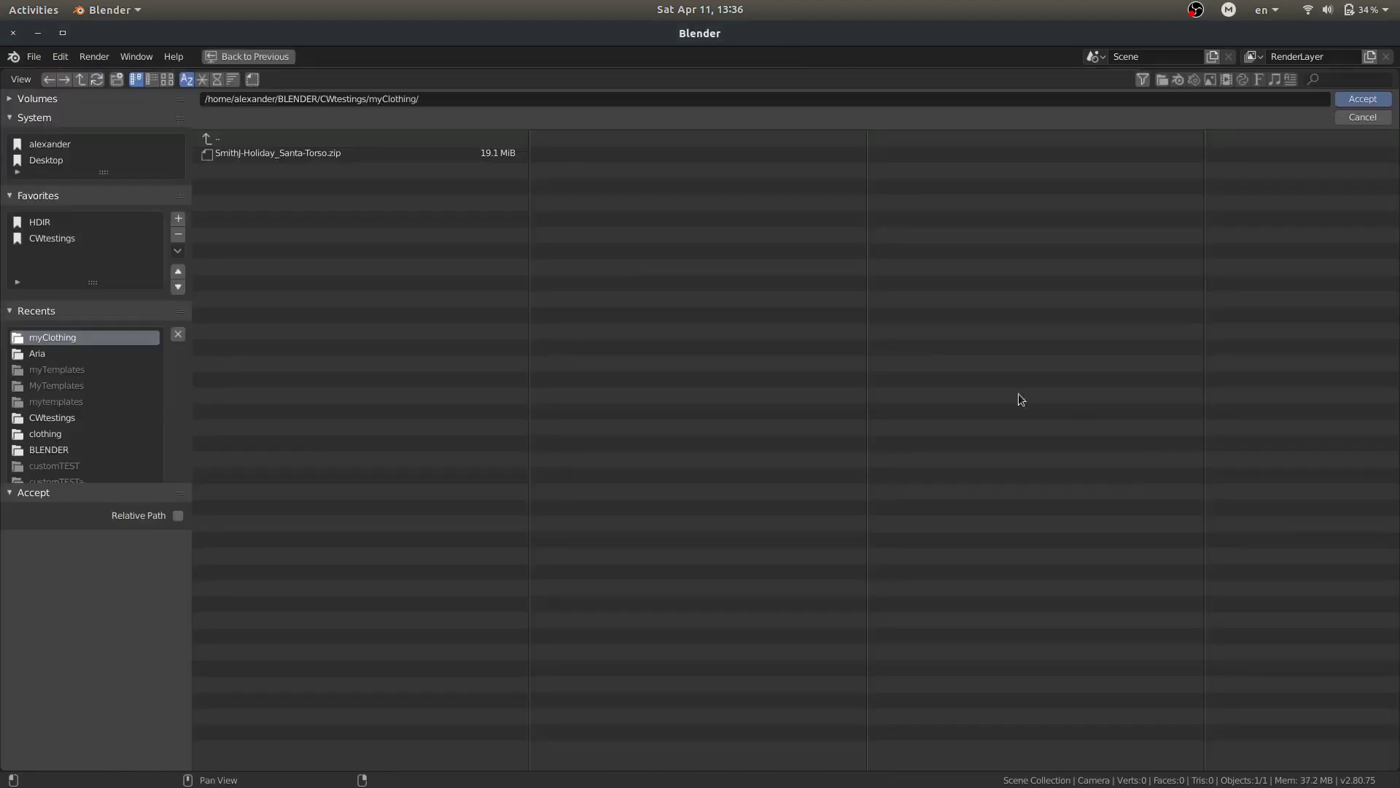
left_click(1371, 99)
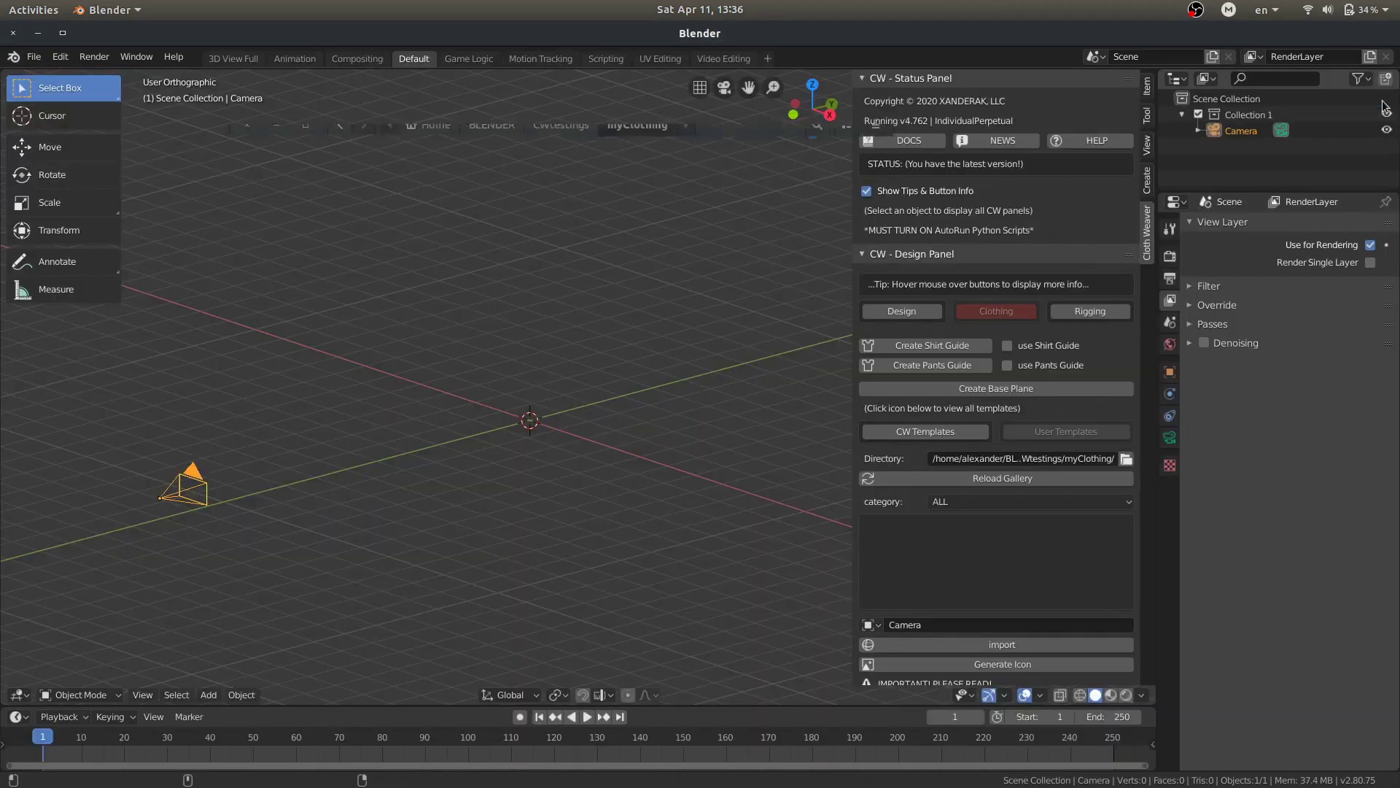
left_click(977, 478)
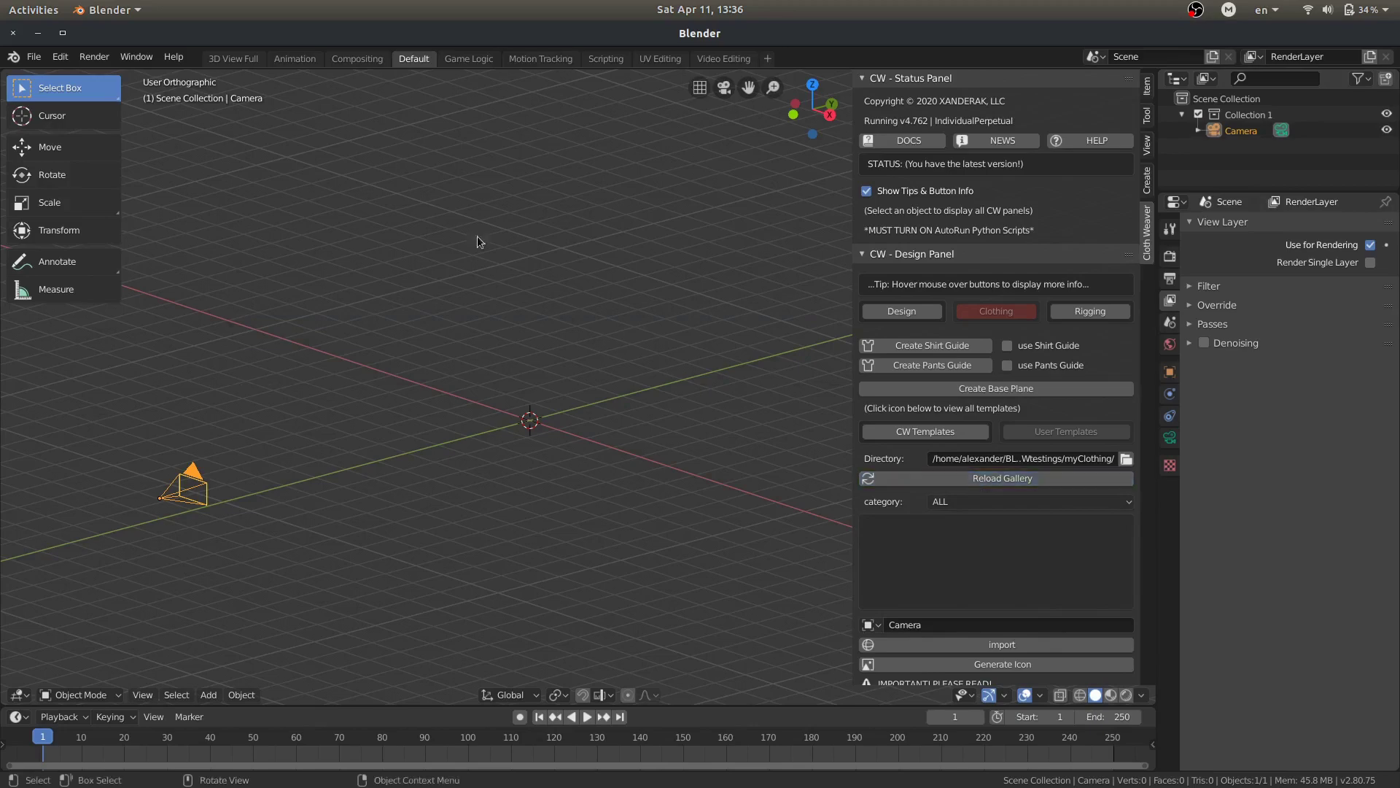
Switch to the file manager, open the Santa-Torso zip archive and extract its files into the myClothing folder
key("super")
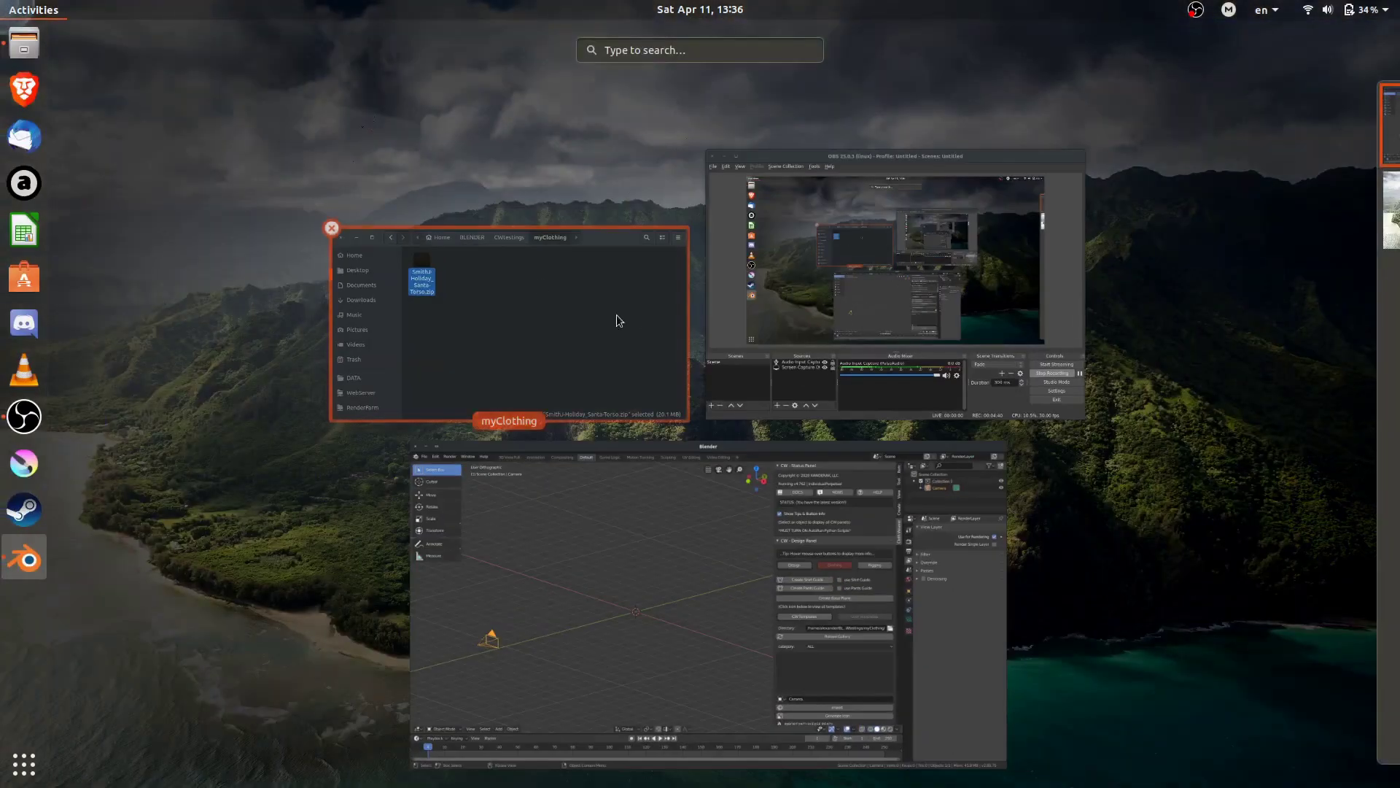
left_click(564, 304)
double_click(397, 170)
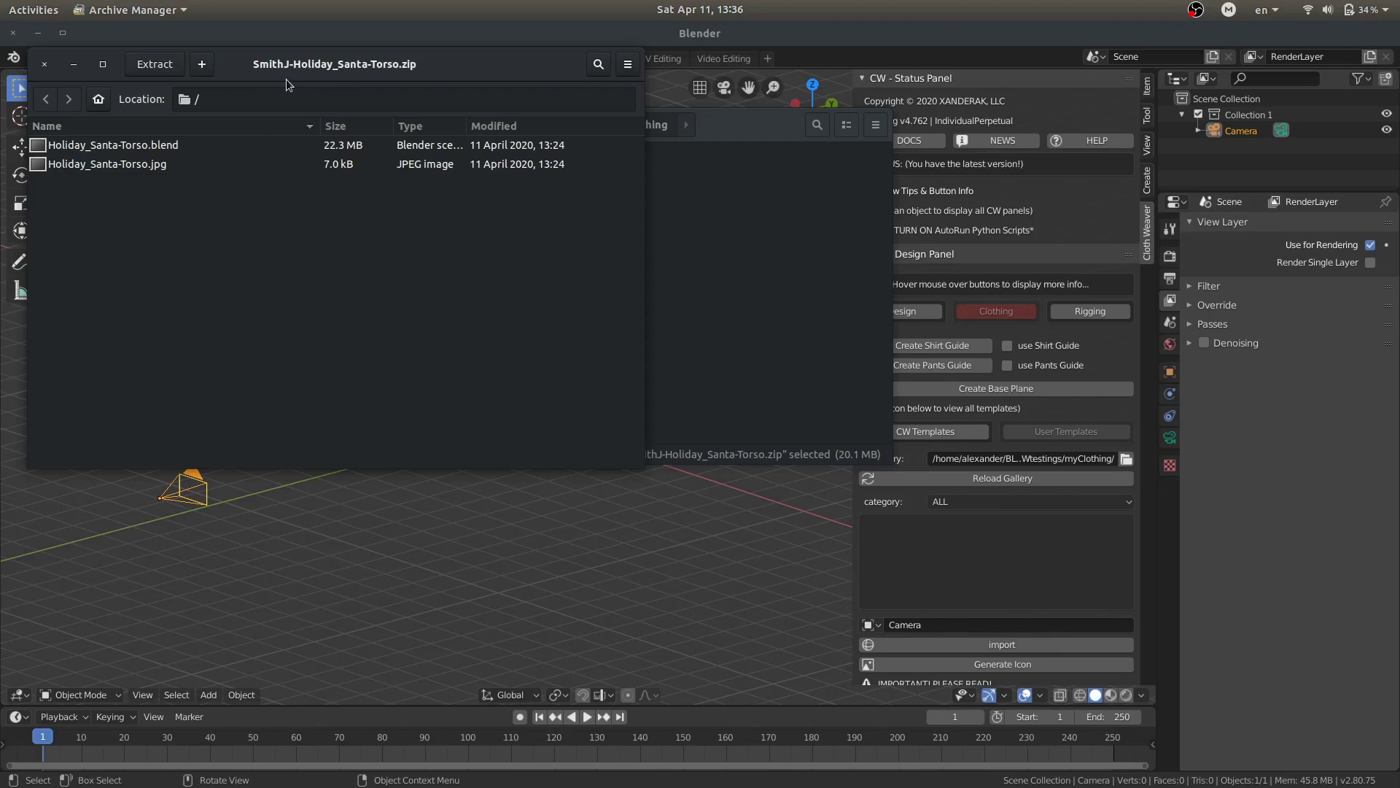
left_click(152, 68)
left_click(825, 31)
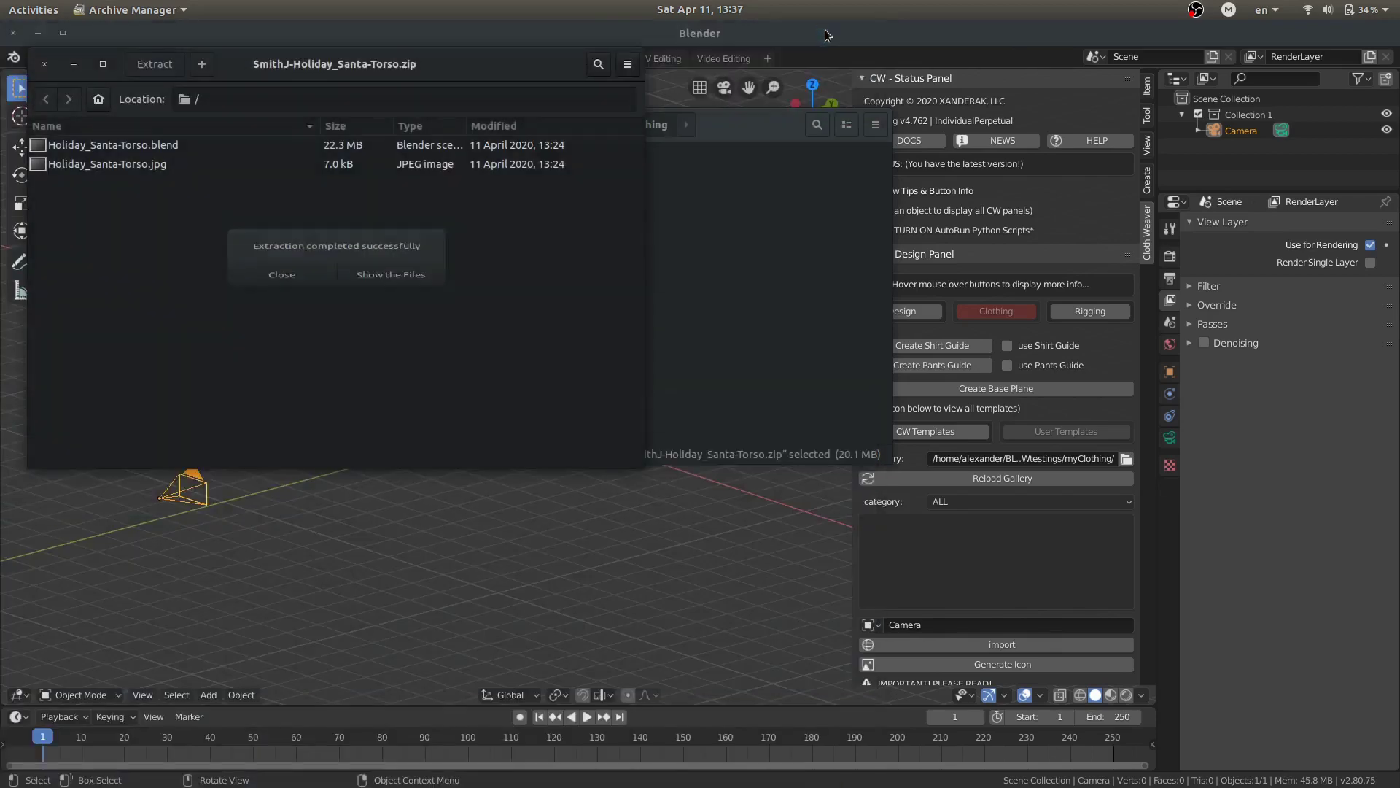
left_click(328, 271)
left_click(43, 63)
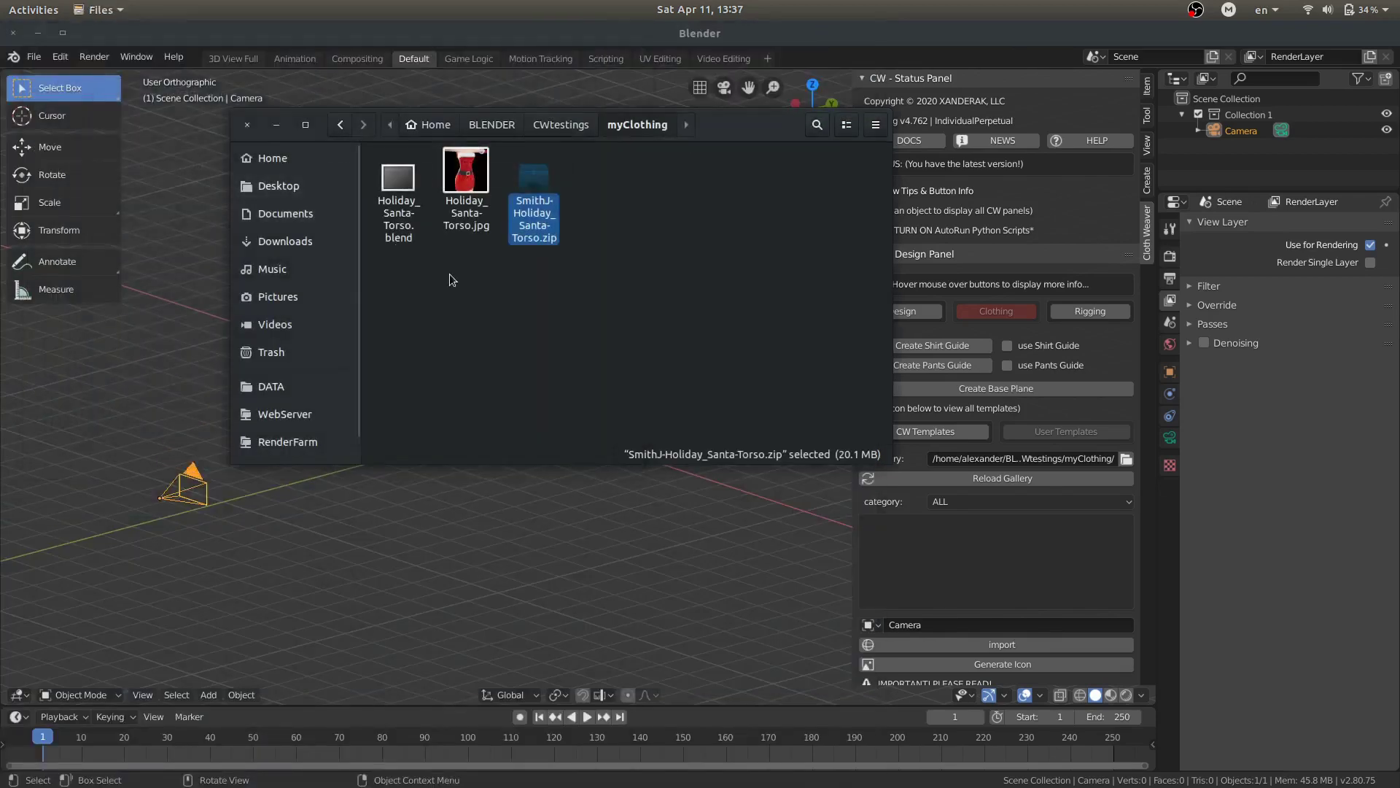
Delete the Santa-Torso zip archive from myClothing, keeping the extracted .blend and .jpg files
left_click(450, 273)
left_click(544, 222)
key("Delete")
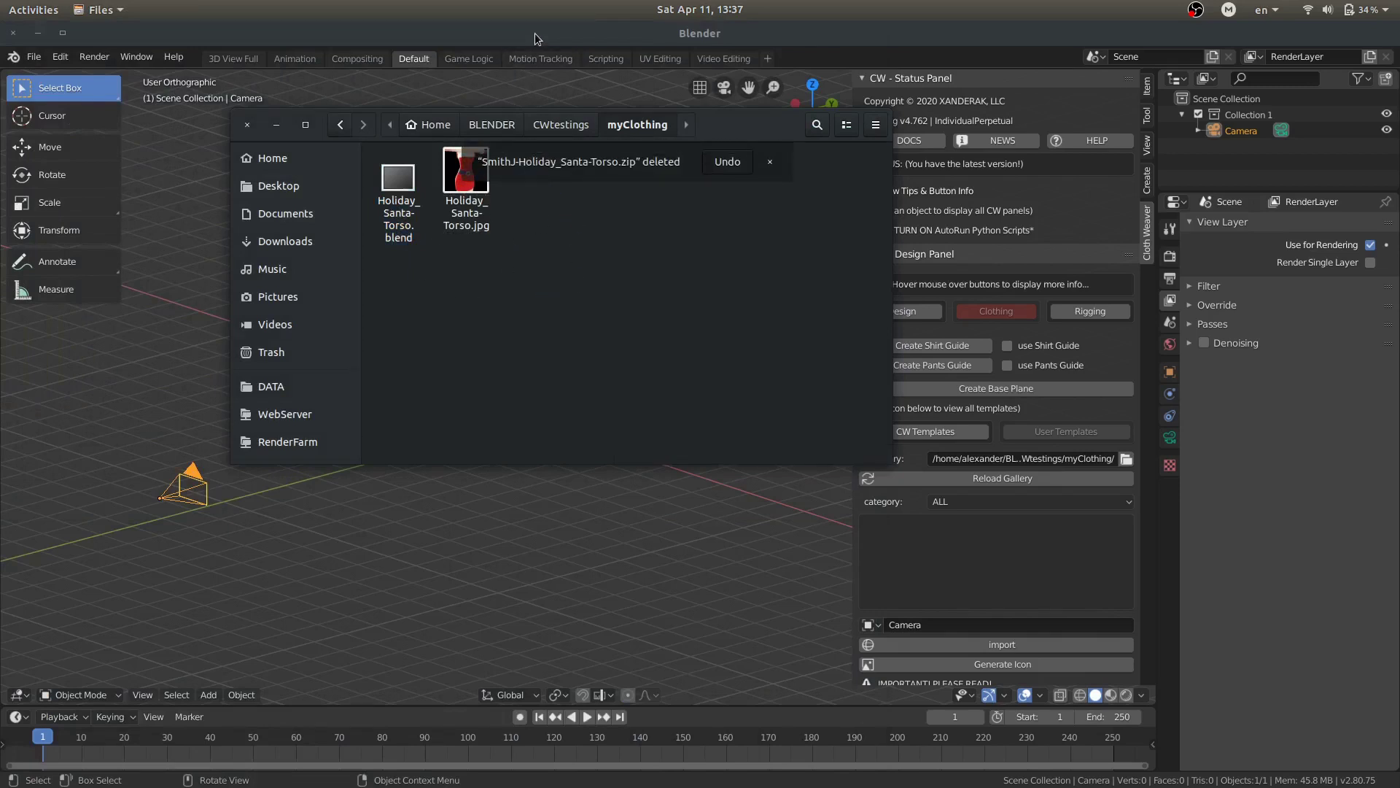
key("ctrl+a")
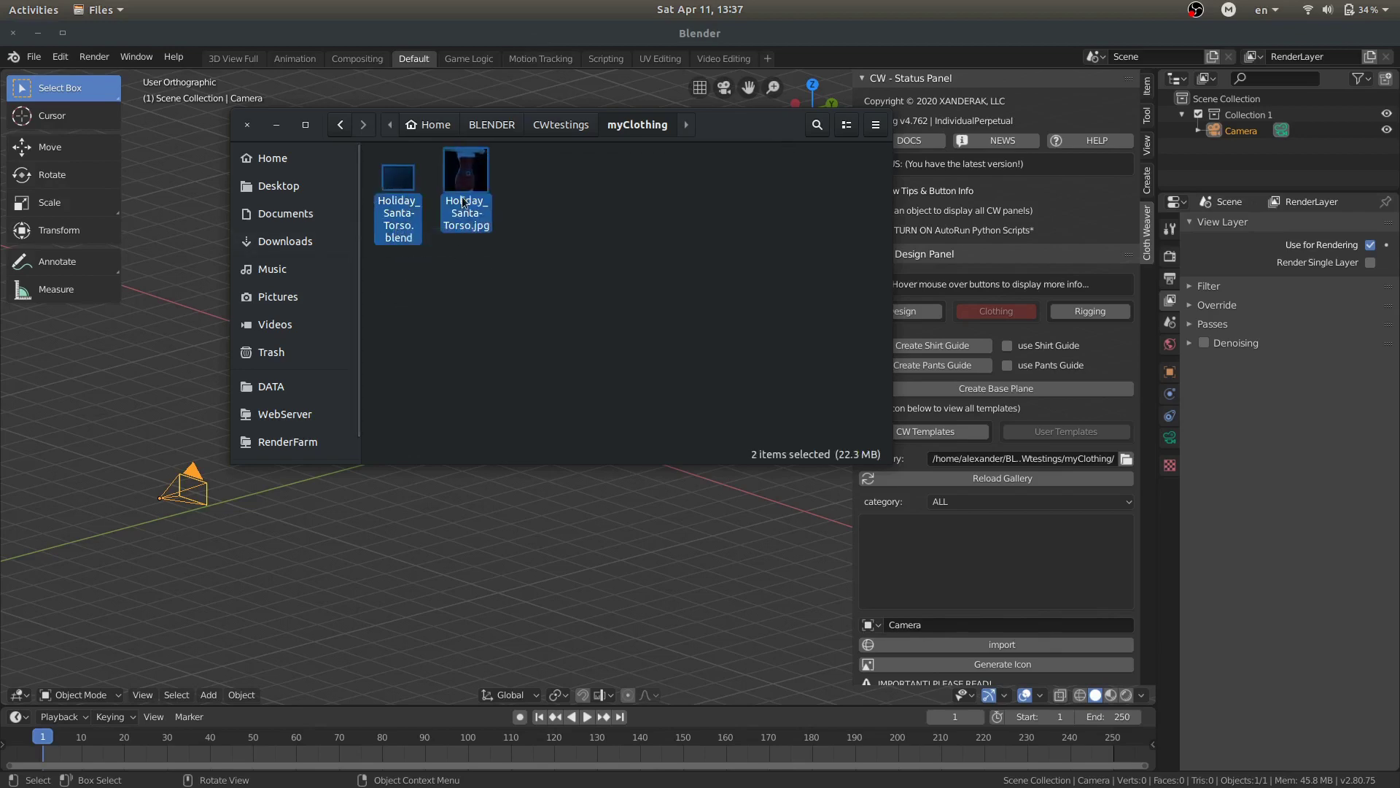
left_click(439, 292)
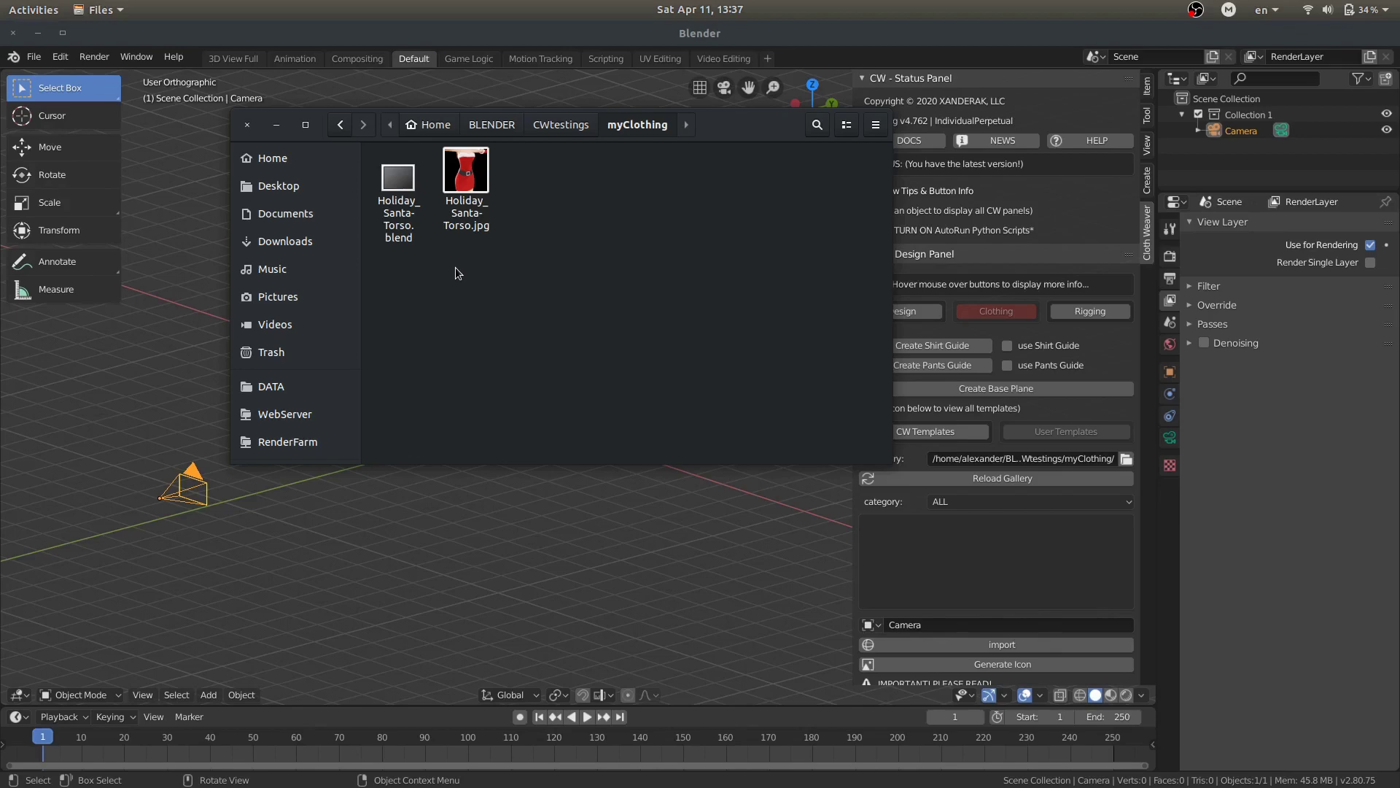
Switch to Blender, reload the template gallery, and filter it by the Holiday category before returning to ALL
left_click(698, 32)
left_click(992, 478)
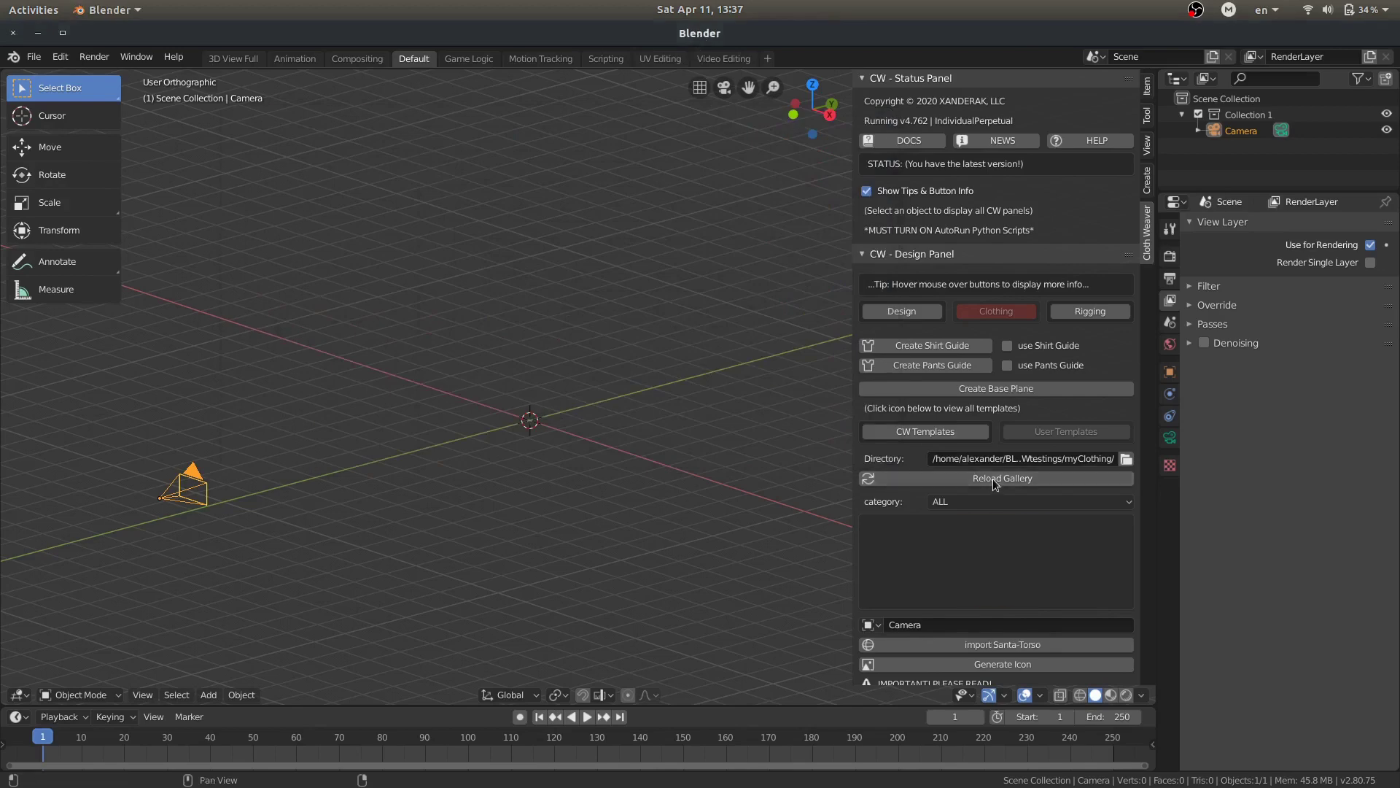
left_click(974, 498)
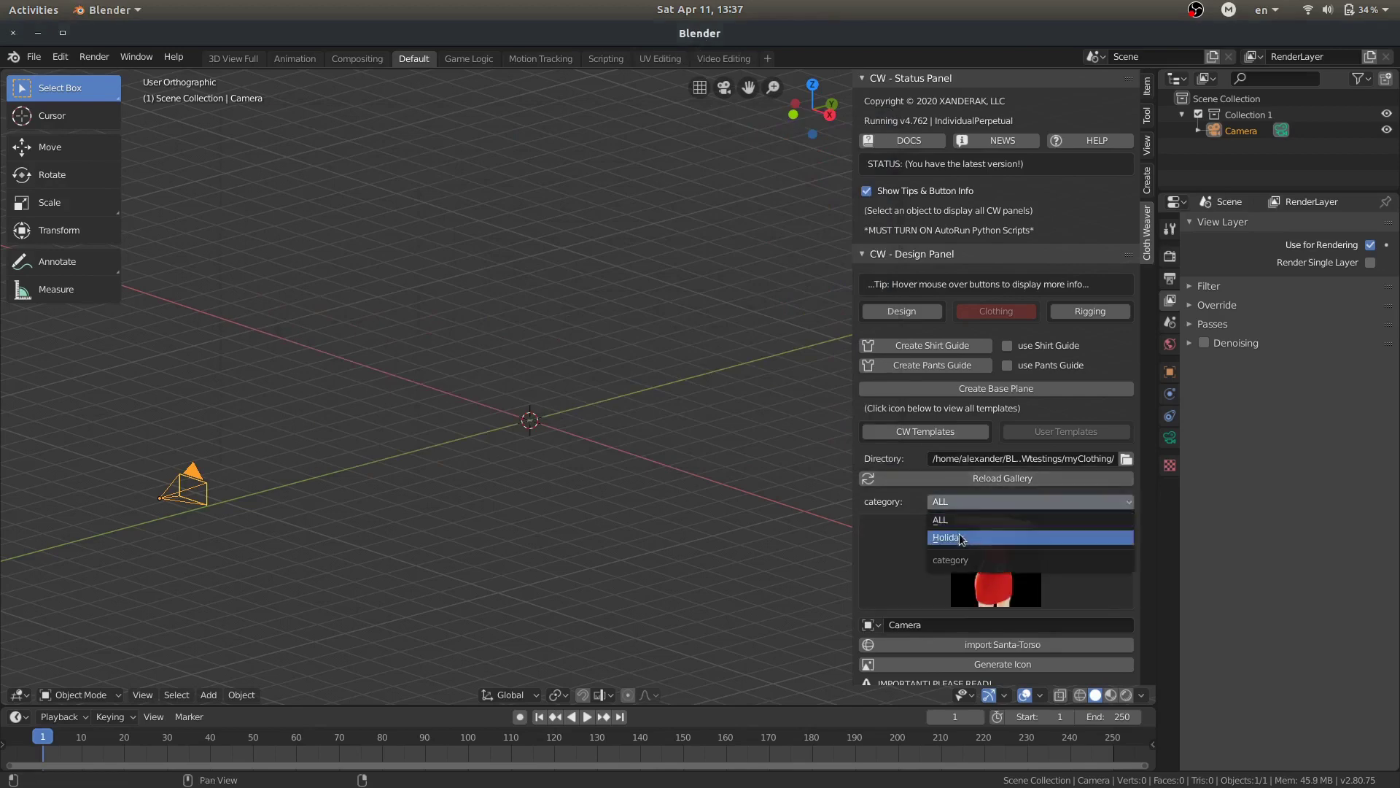
left_click(960, 533)
left_click(973, 499)
left_click(966, 523)
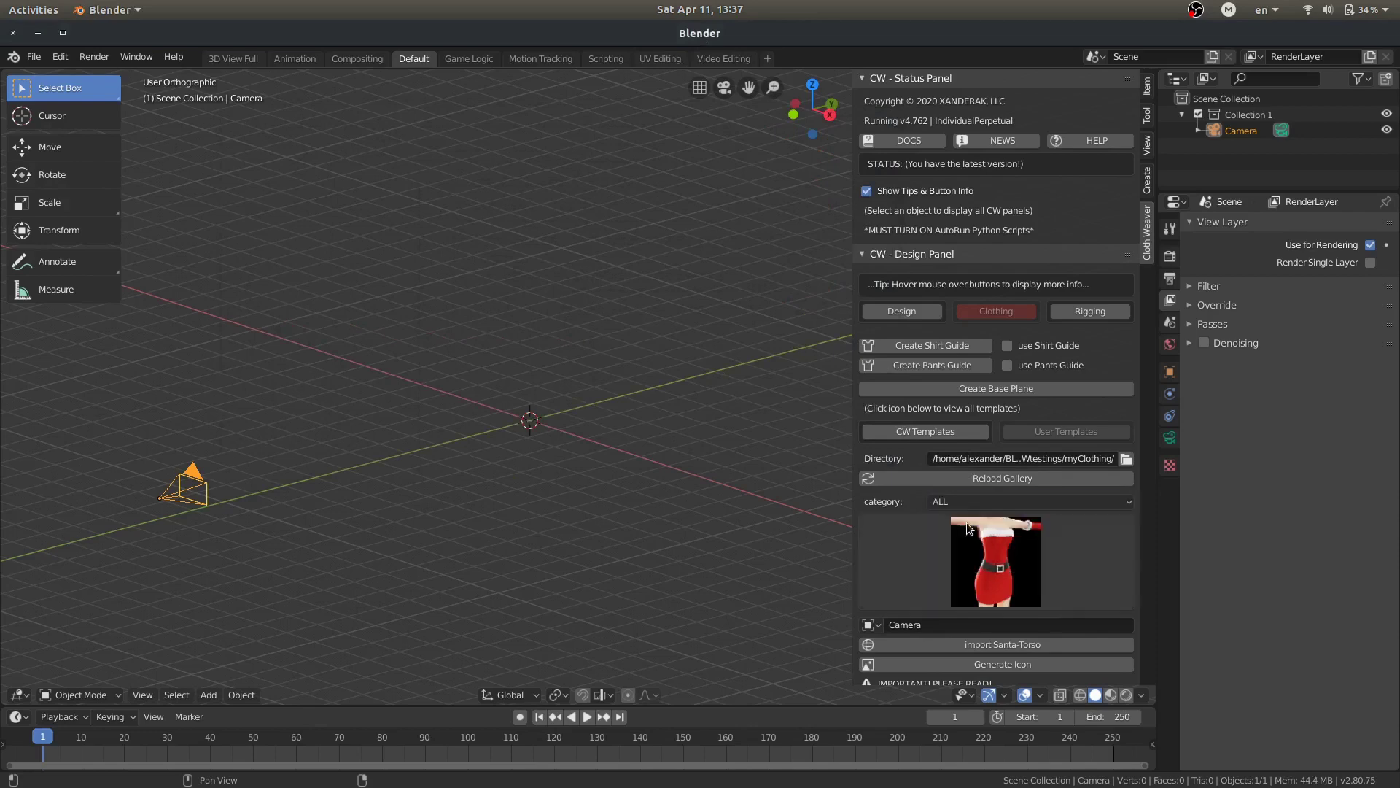
Choose the Santa dress in the gallery, import Santa-Torso and inspect it from the front in LookDev shading
left_click(969, 535)
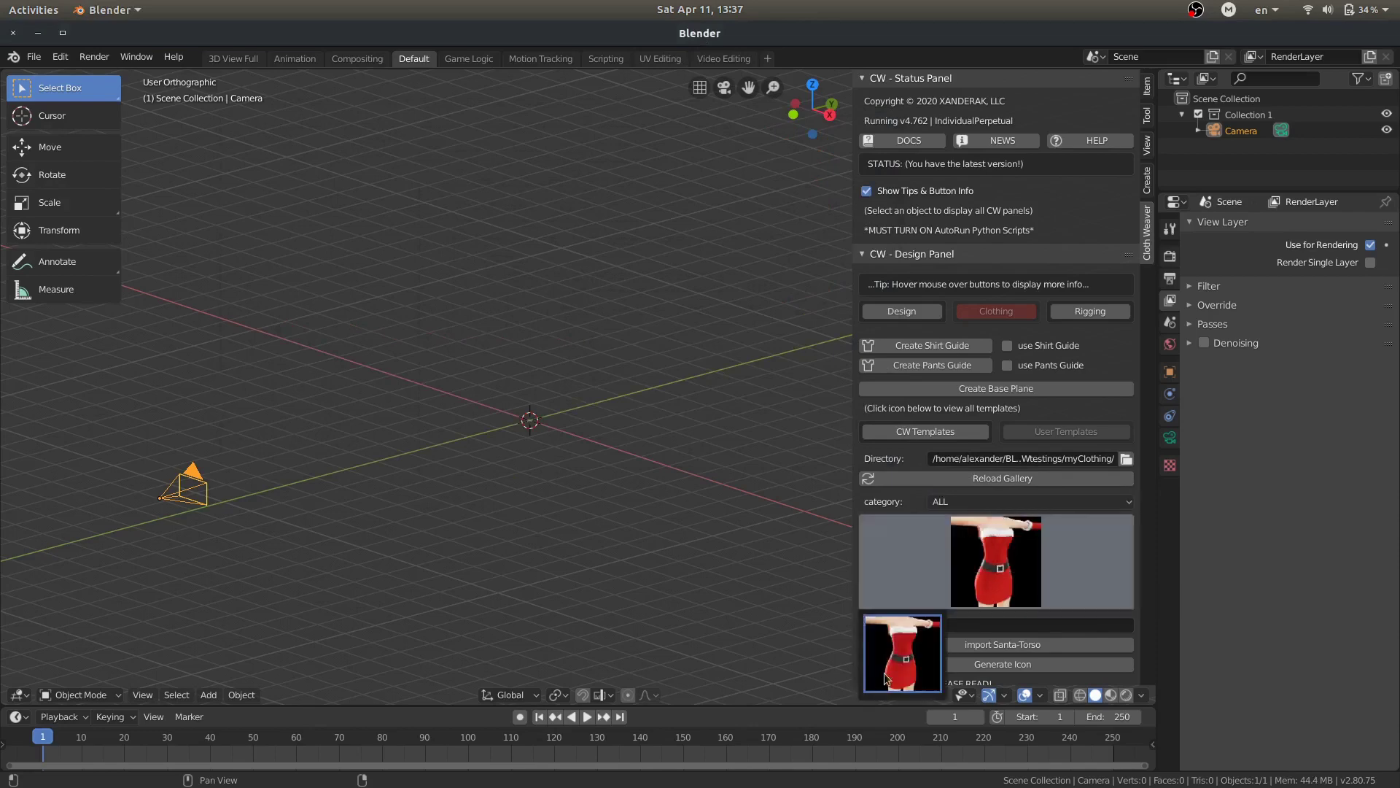
left_click(970, 644)
scroll(677, 537, "down", 1)
key("KP_Decimal")
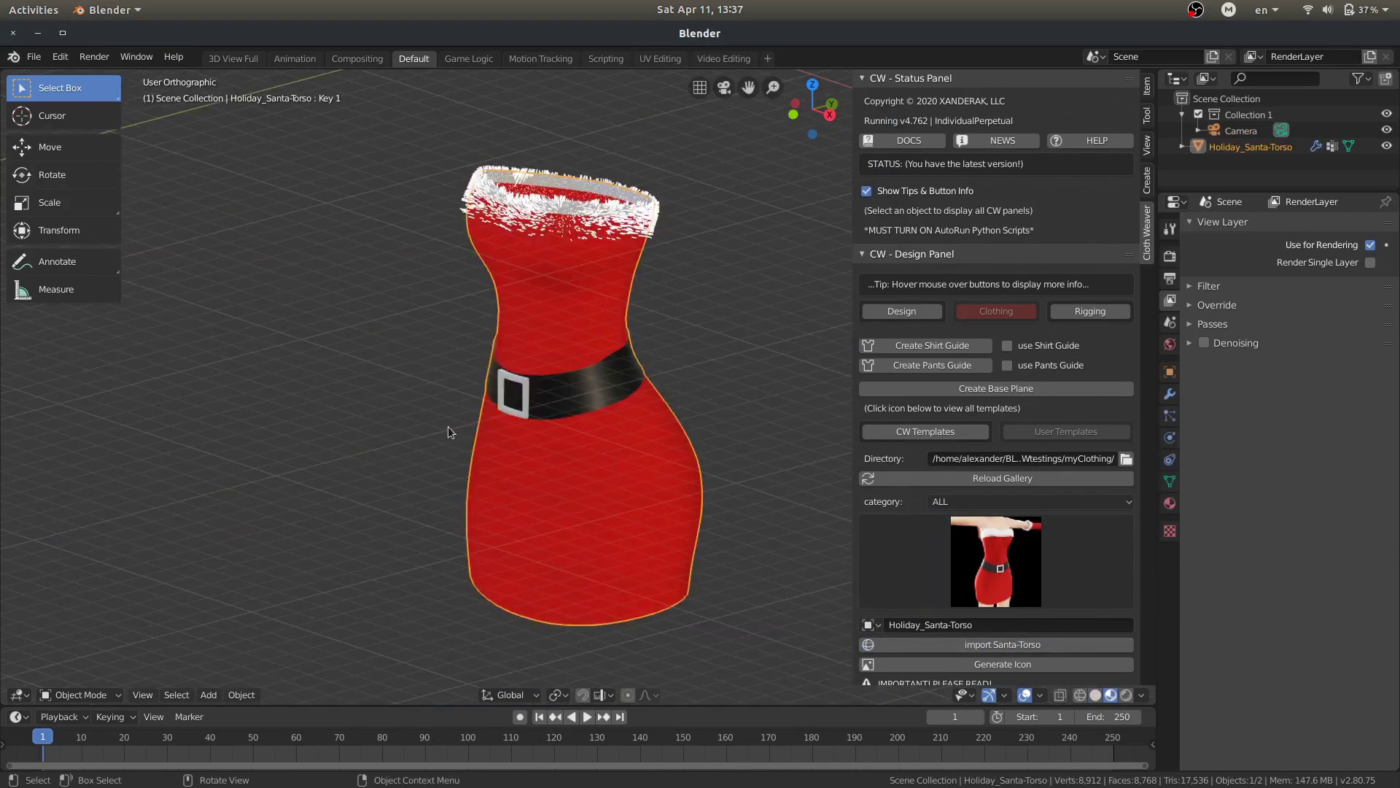
mouse_move(376, 357)
middle_mouse_down()
mouse_move(558, 345)
mouse_move(387, 340)
mouse_move(294, 357)
mouse_move(147, 340)
mouse_move(474, 350)
middle_mouse_up()
scroll(995, 471, "down", 3)
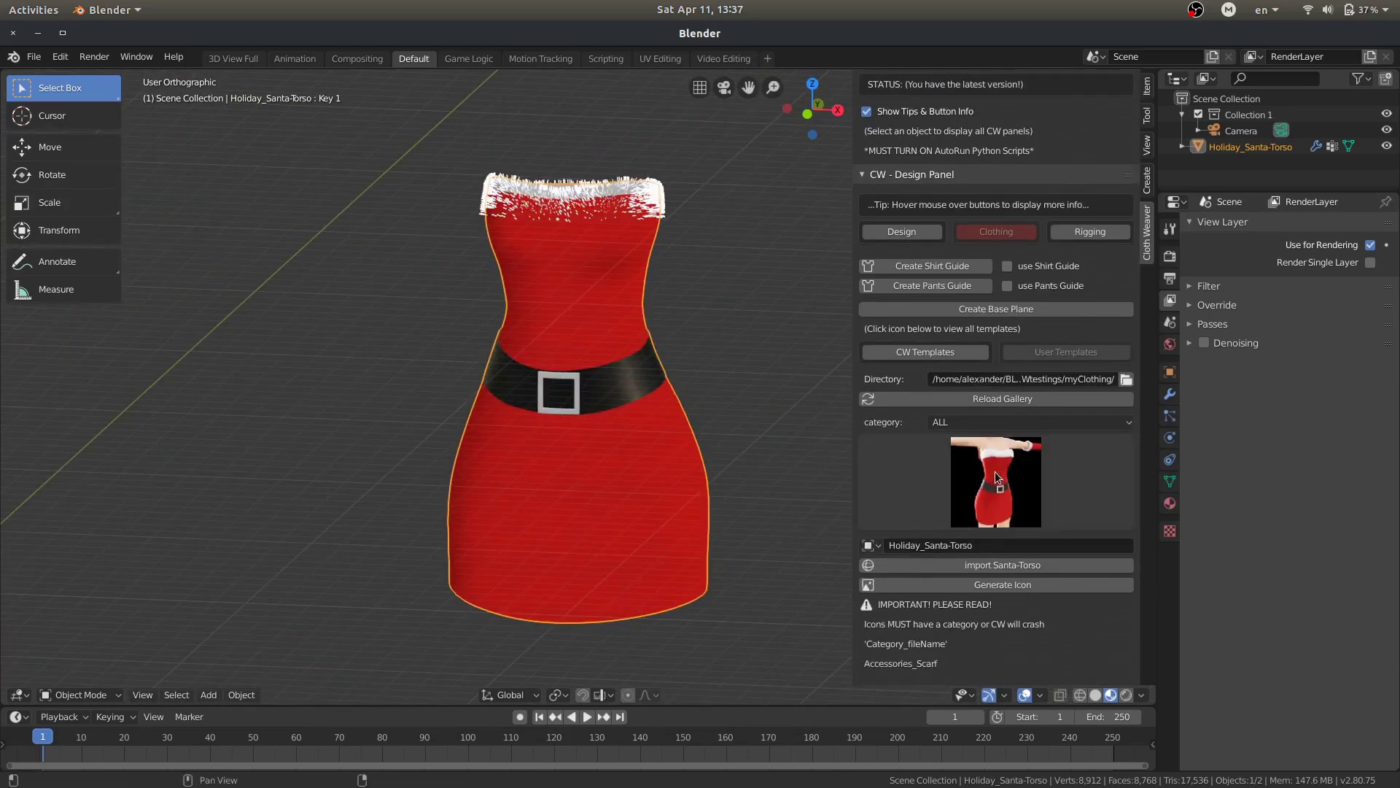